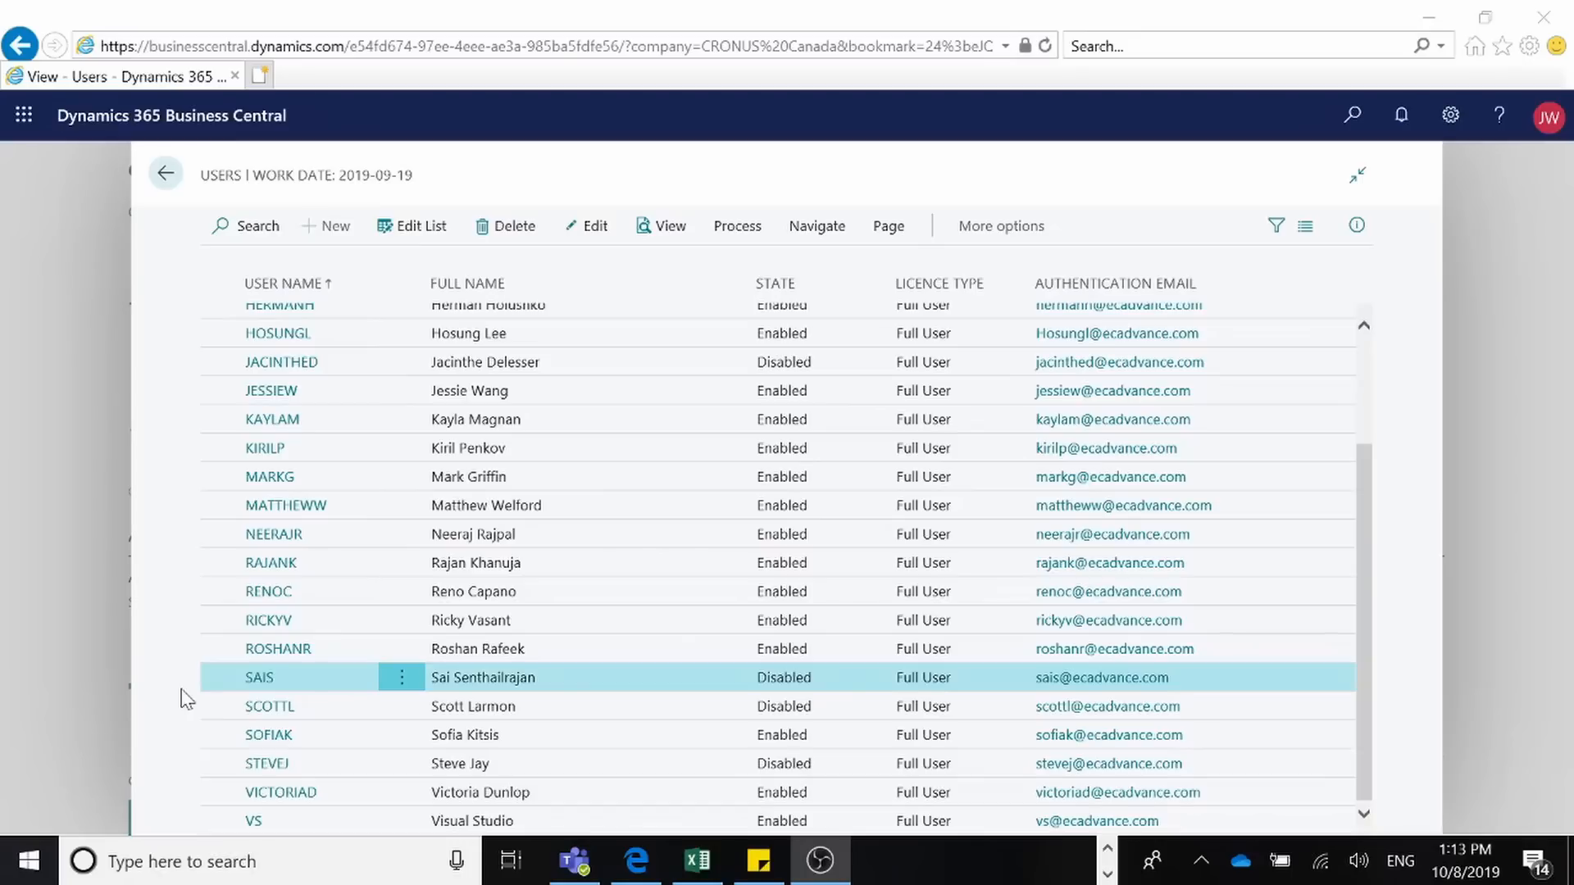
# Step: Get new users from Office 365 into the Users list and close the resulting dialog
pyautogui.click(731, 238)
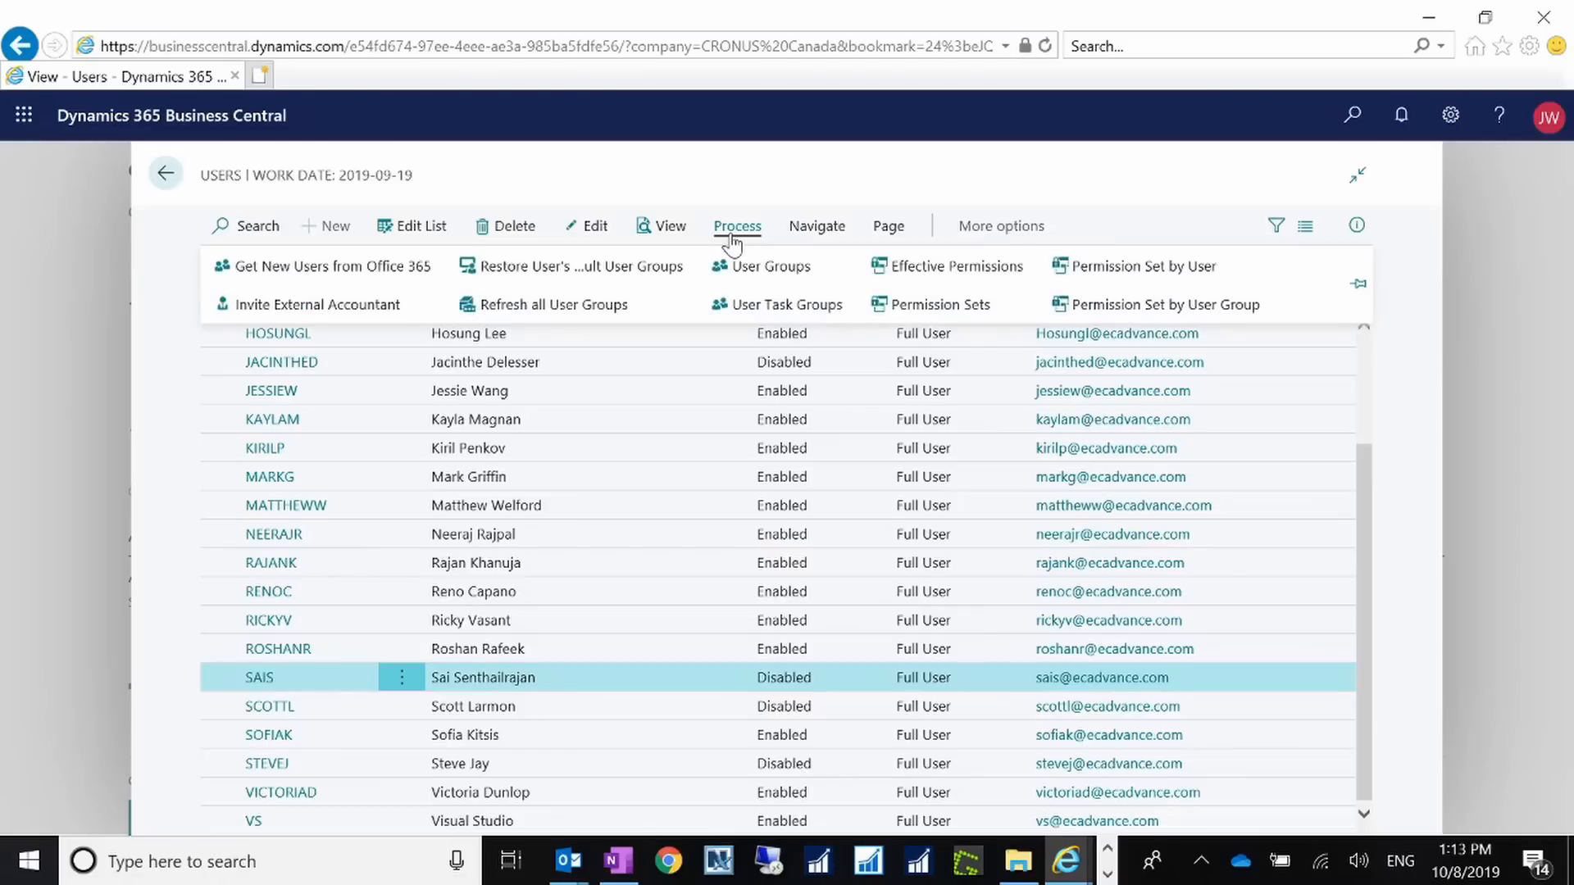
pyautogui.click(346, 271)
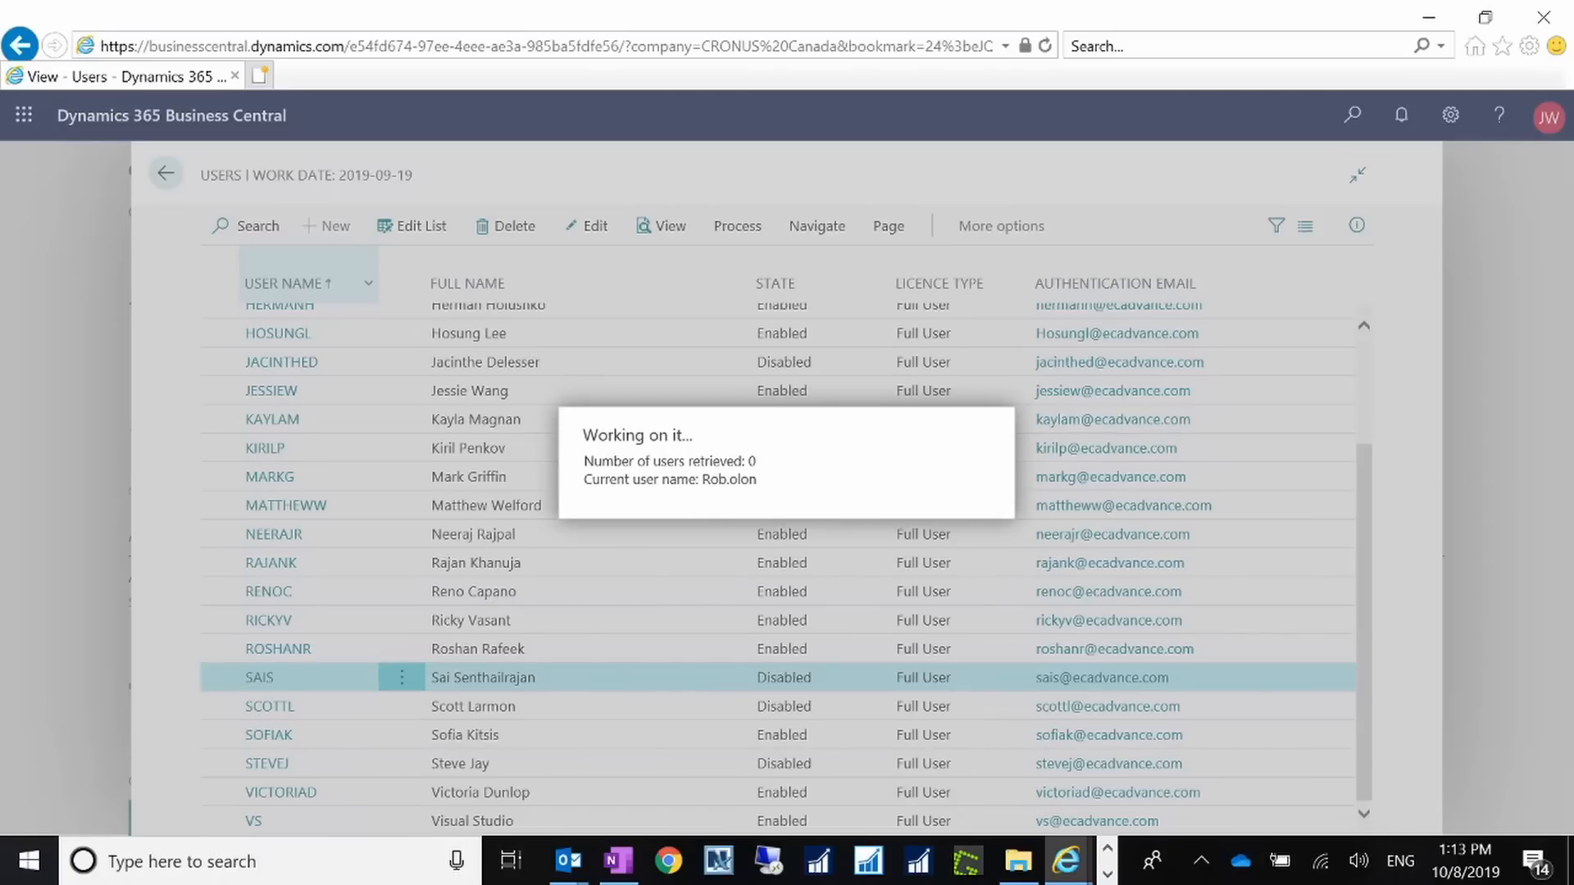
pyautogui.click(1007, 531)
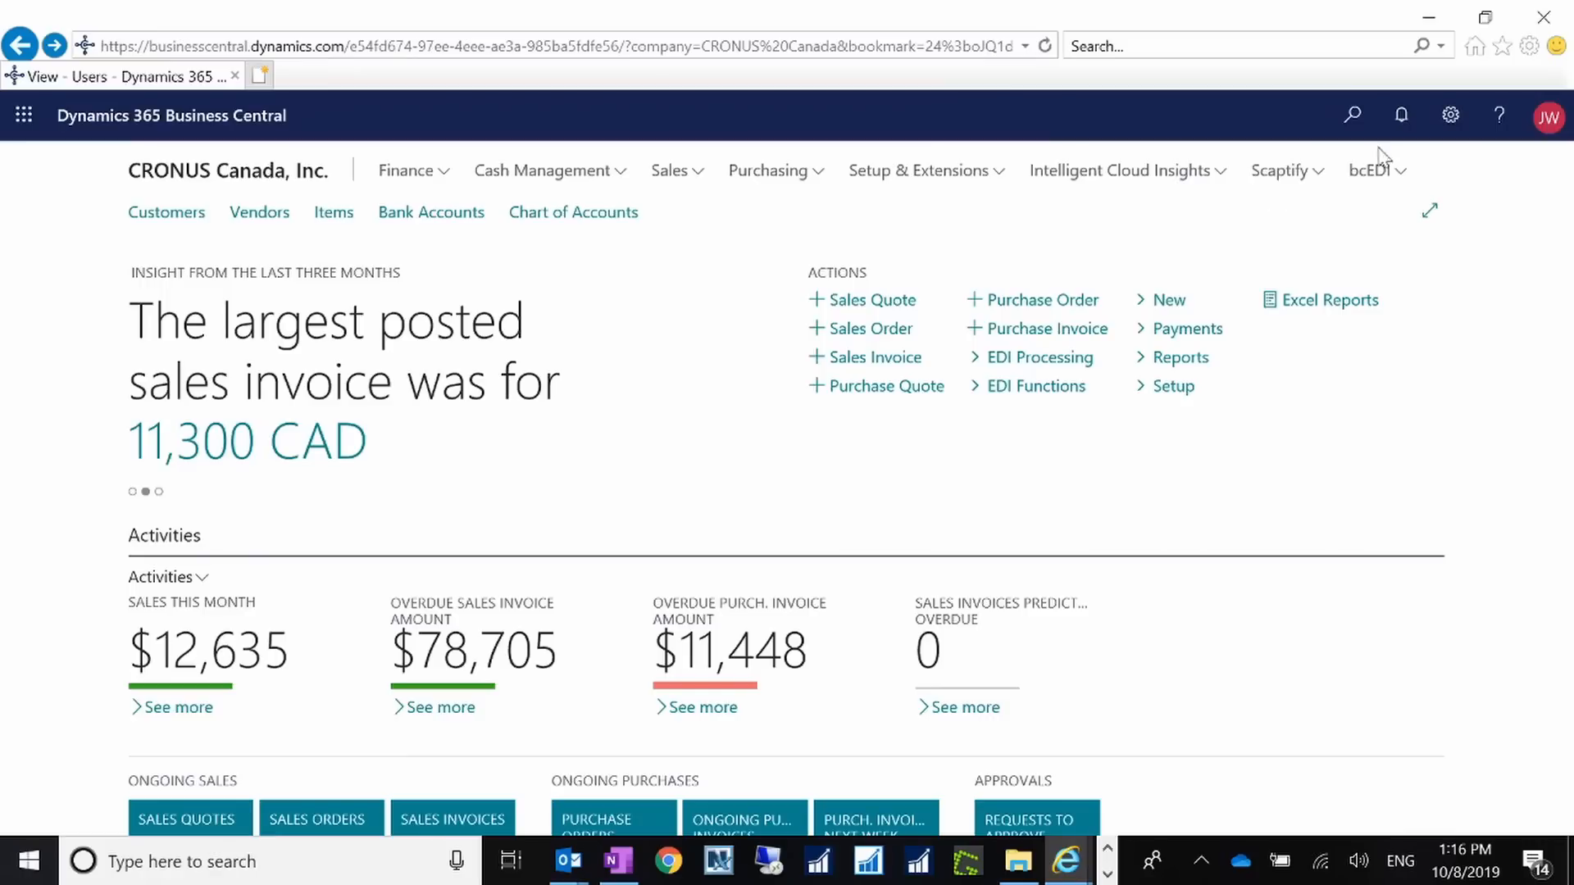
# Step: Search for "assisted setup" and open the Assisted Setup page
pyautogui.click(1353, 116)
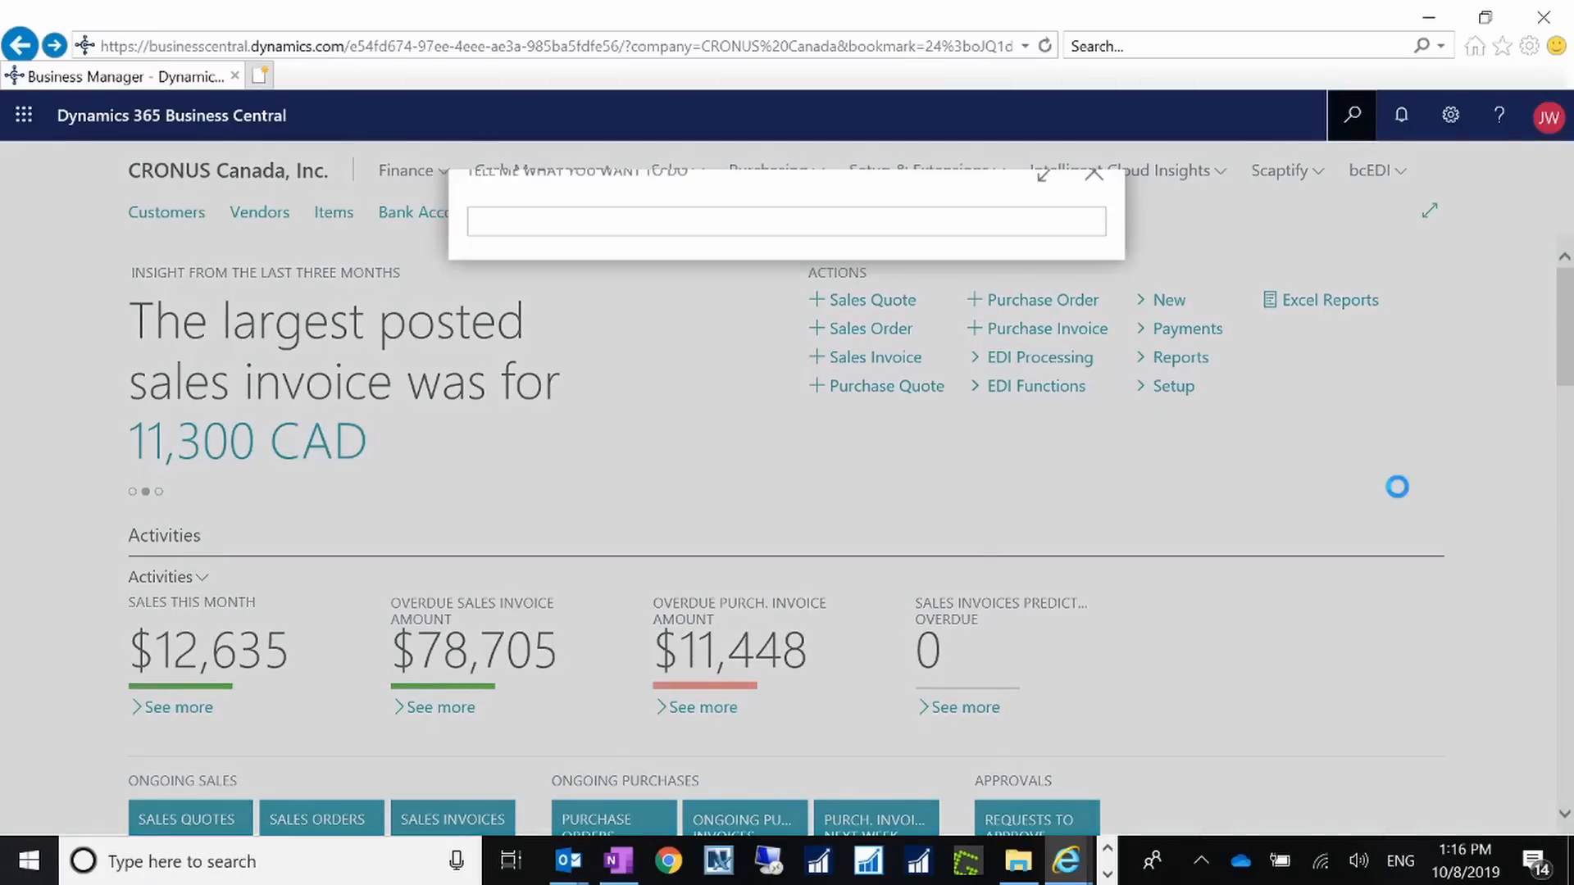
pyautogui.write('assiste')
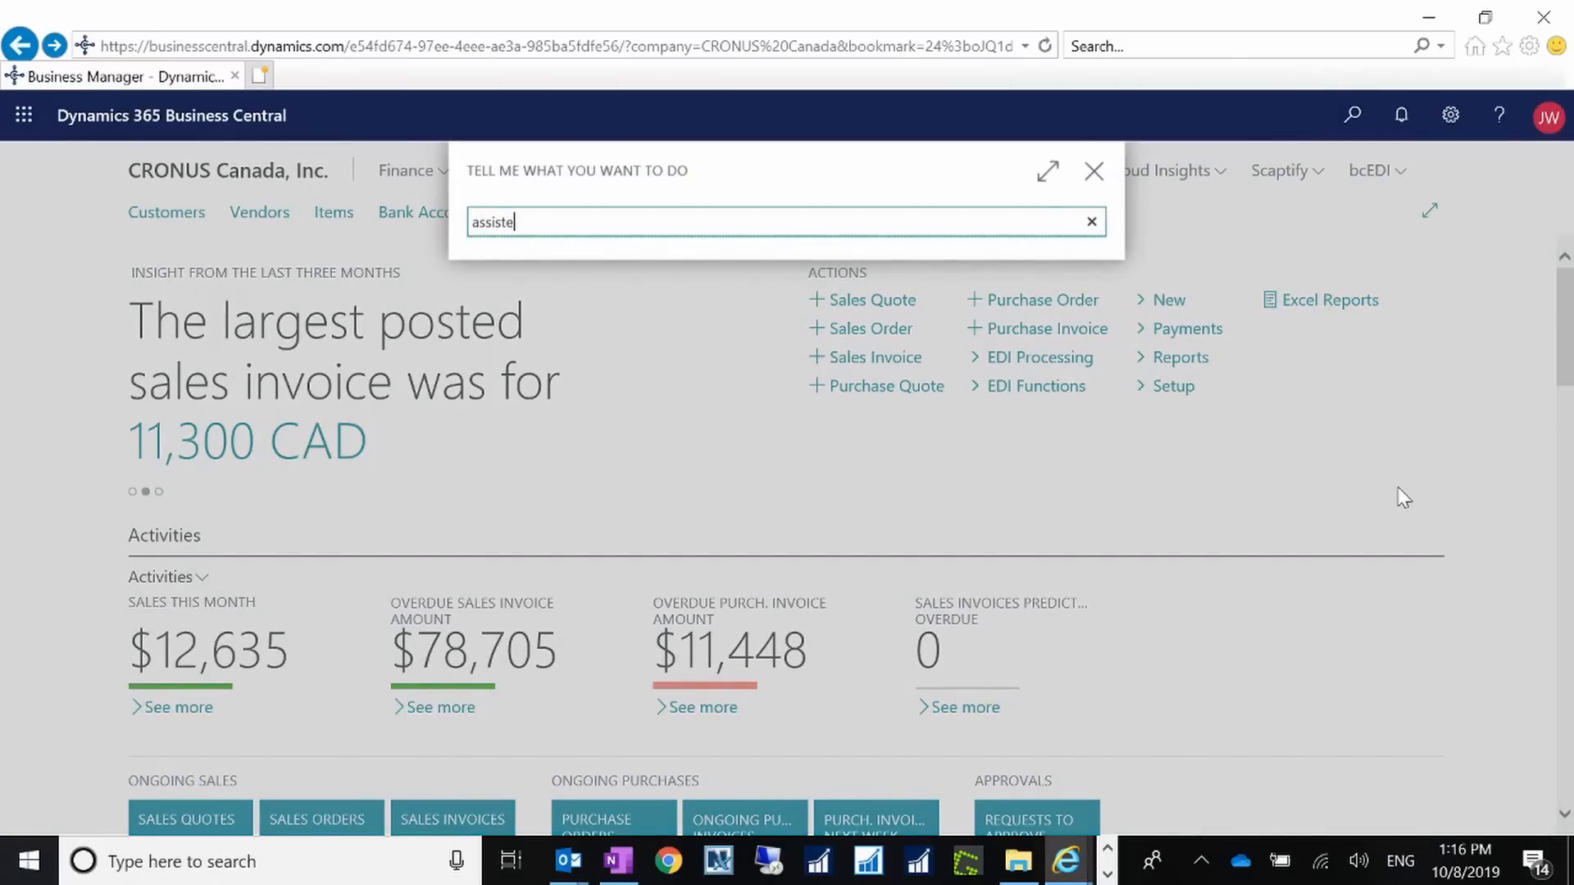
pyautogui.write('d setup')
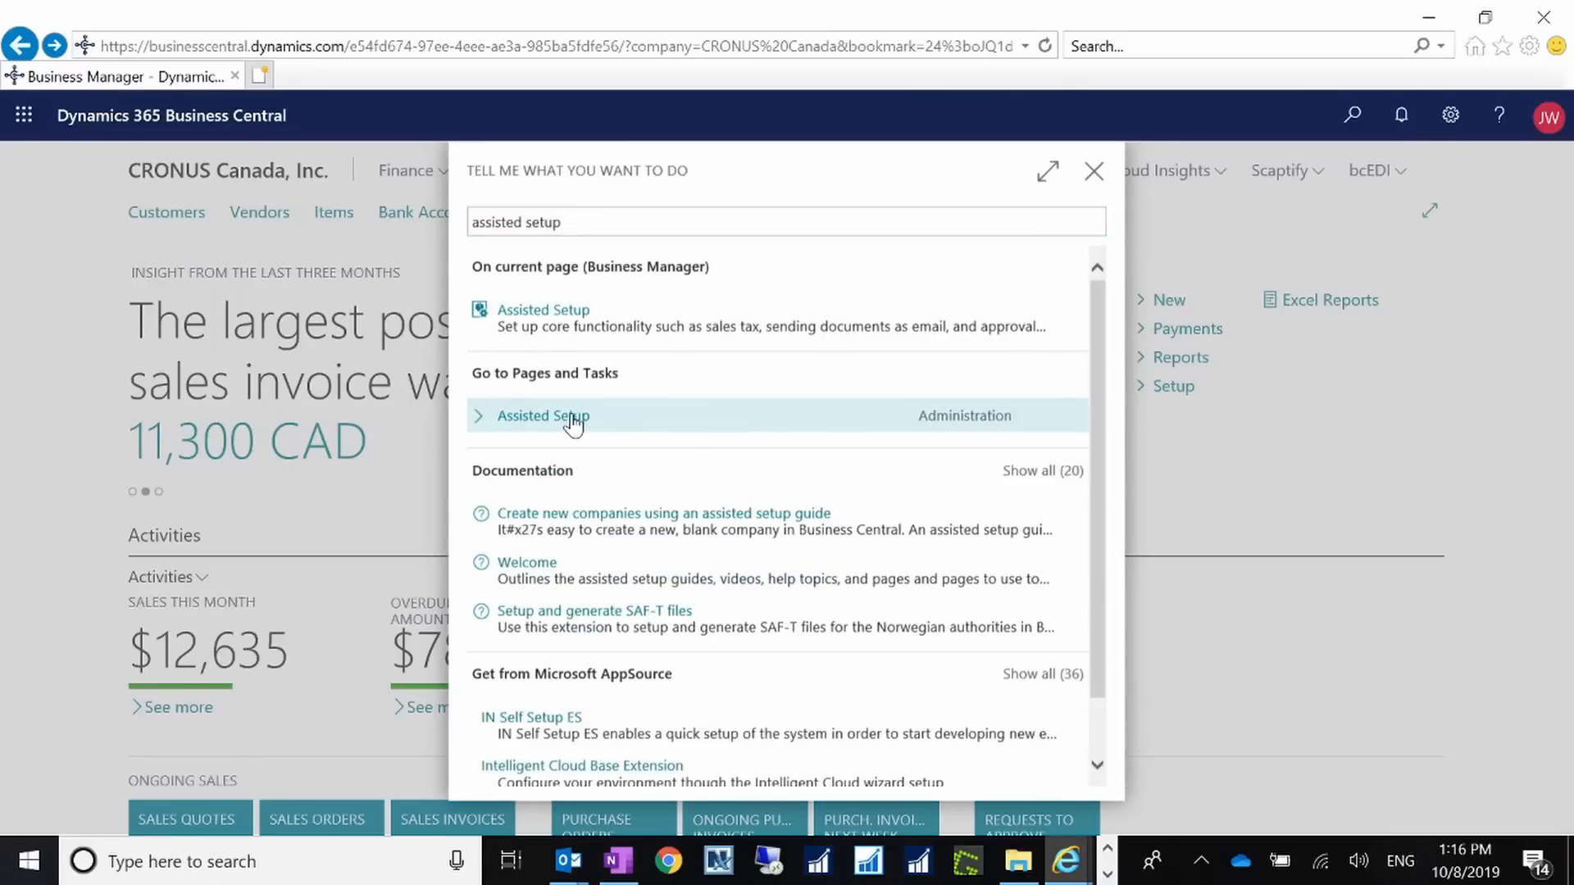
pyautogui.click(573, 419)
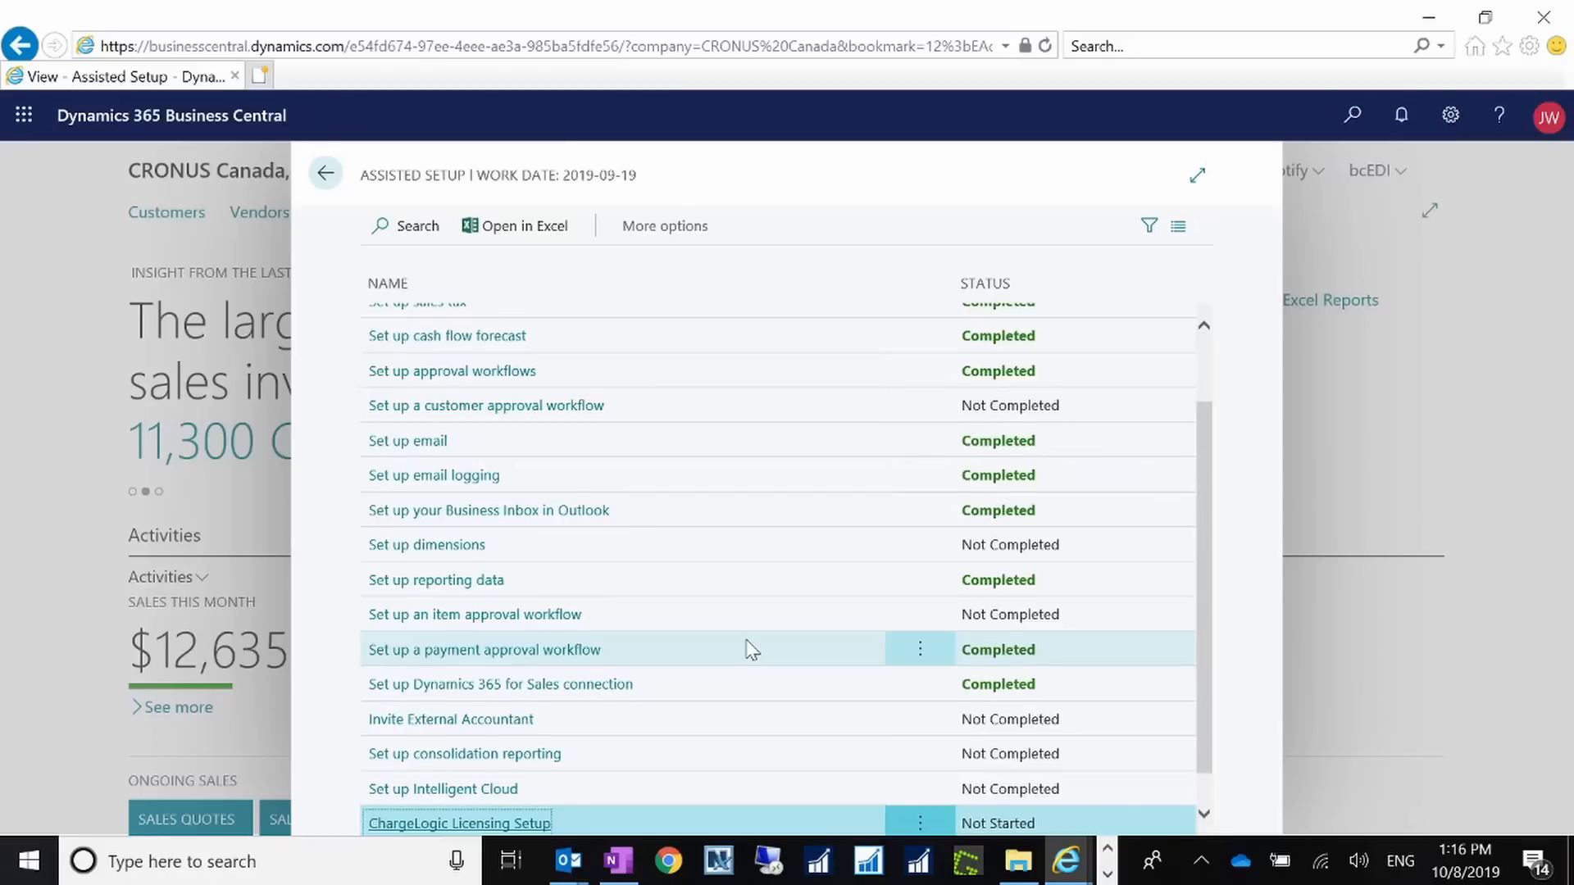
# Step: Try to start the Invite External Accountant guide, dismiss the dialog and close Assisted Setup
pyautogui.scroll(-1, 751, 650)
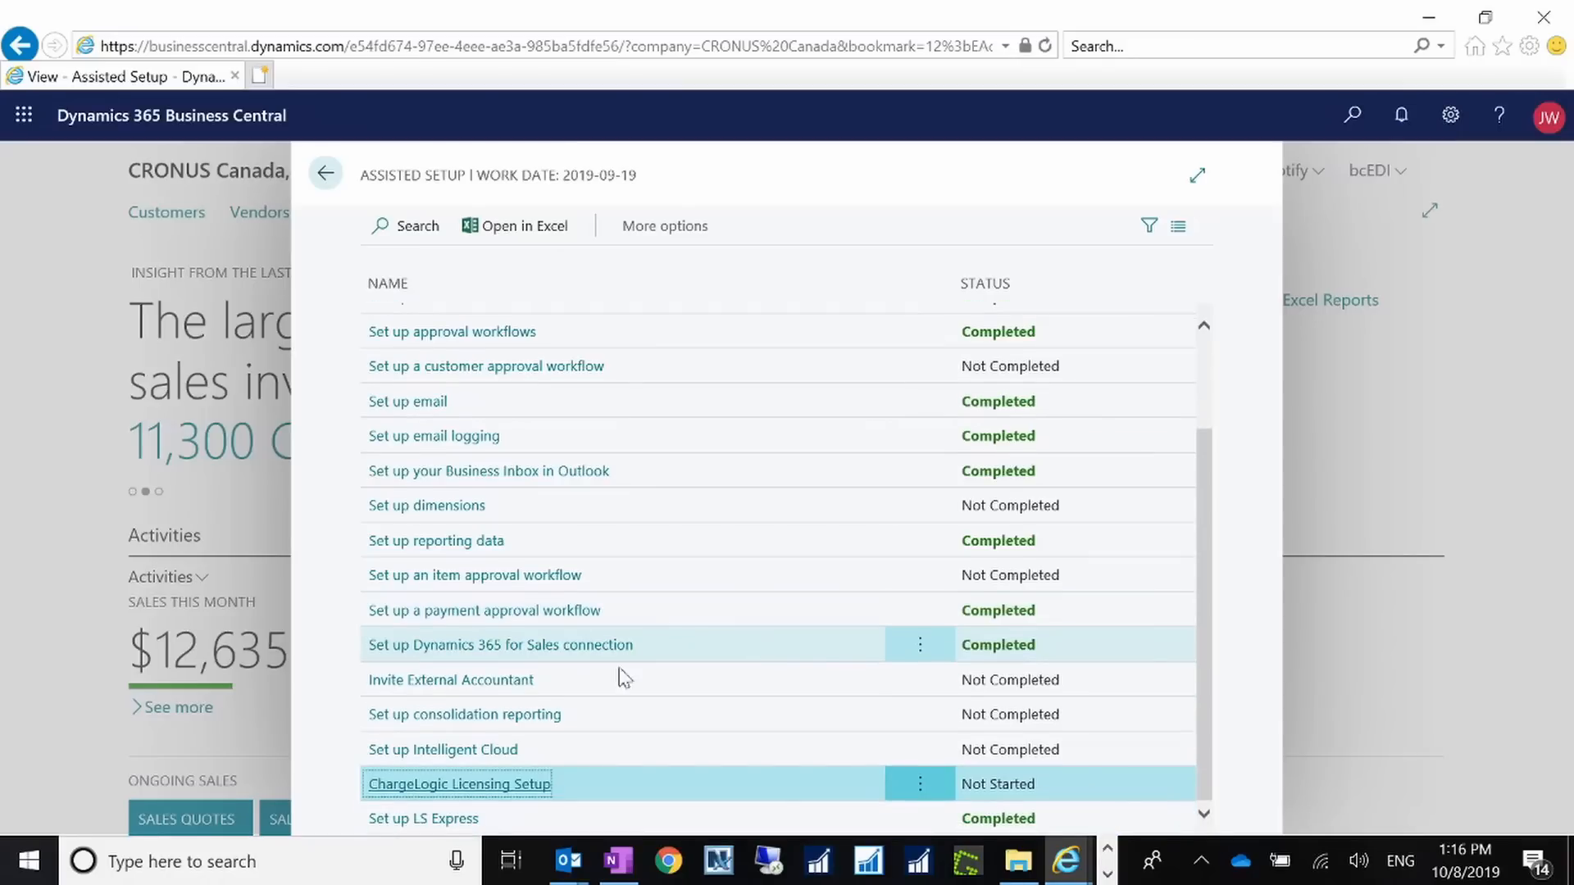
pyautogui.click(522, 687)
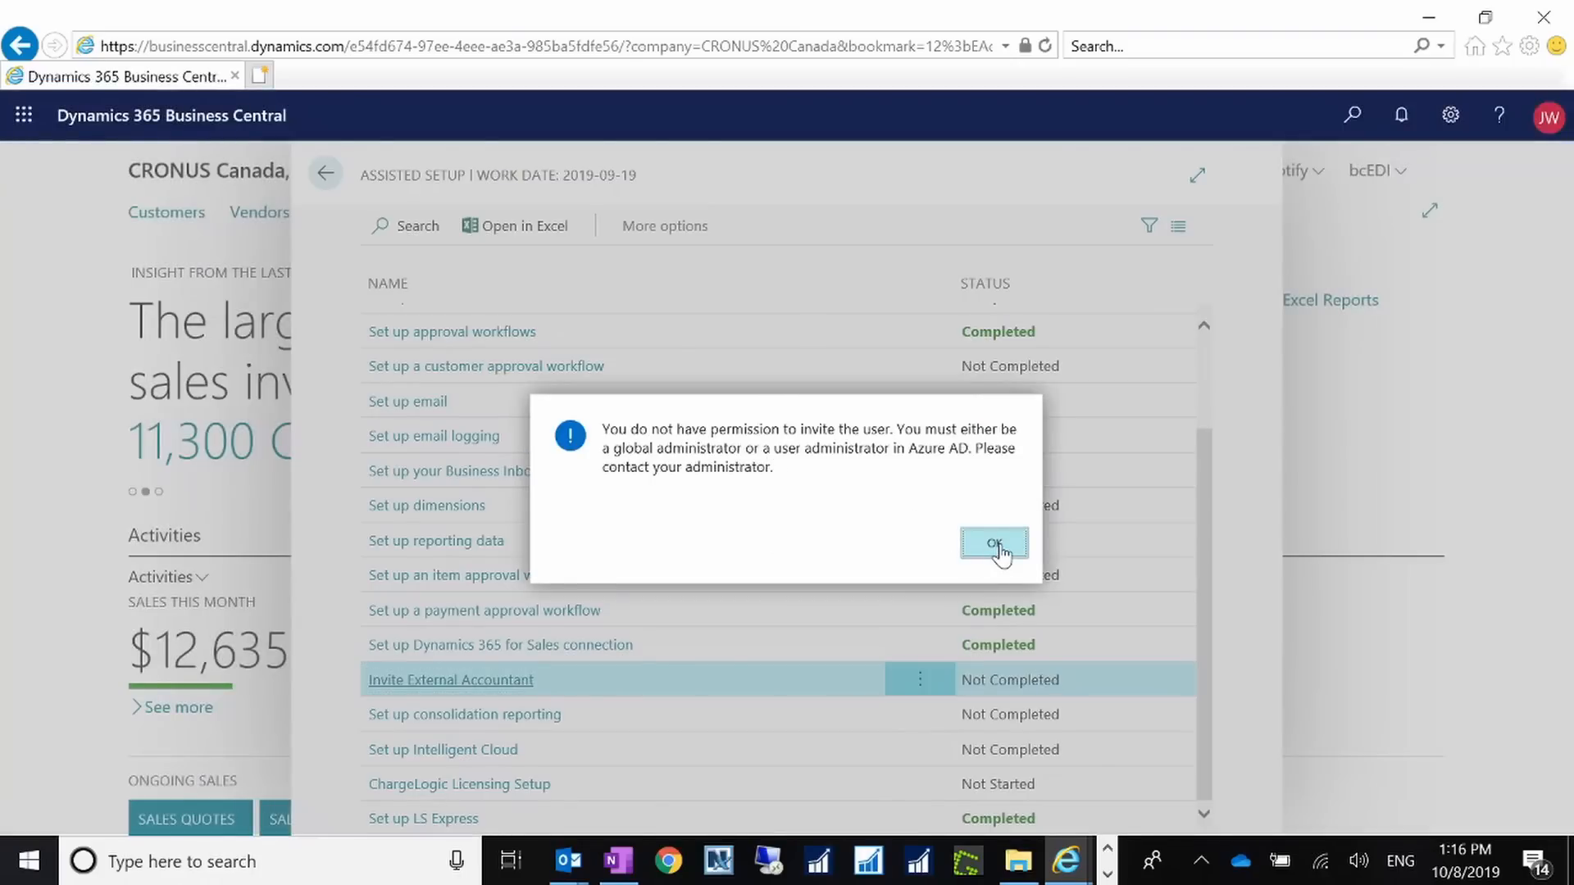
pyautogui.click(996, 545)
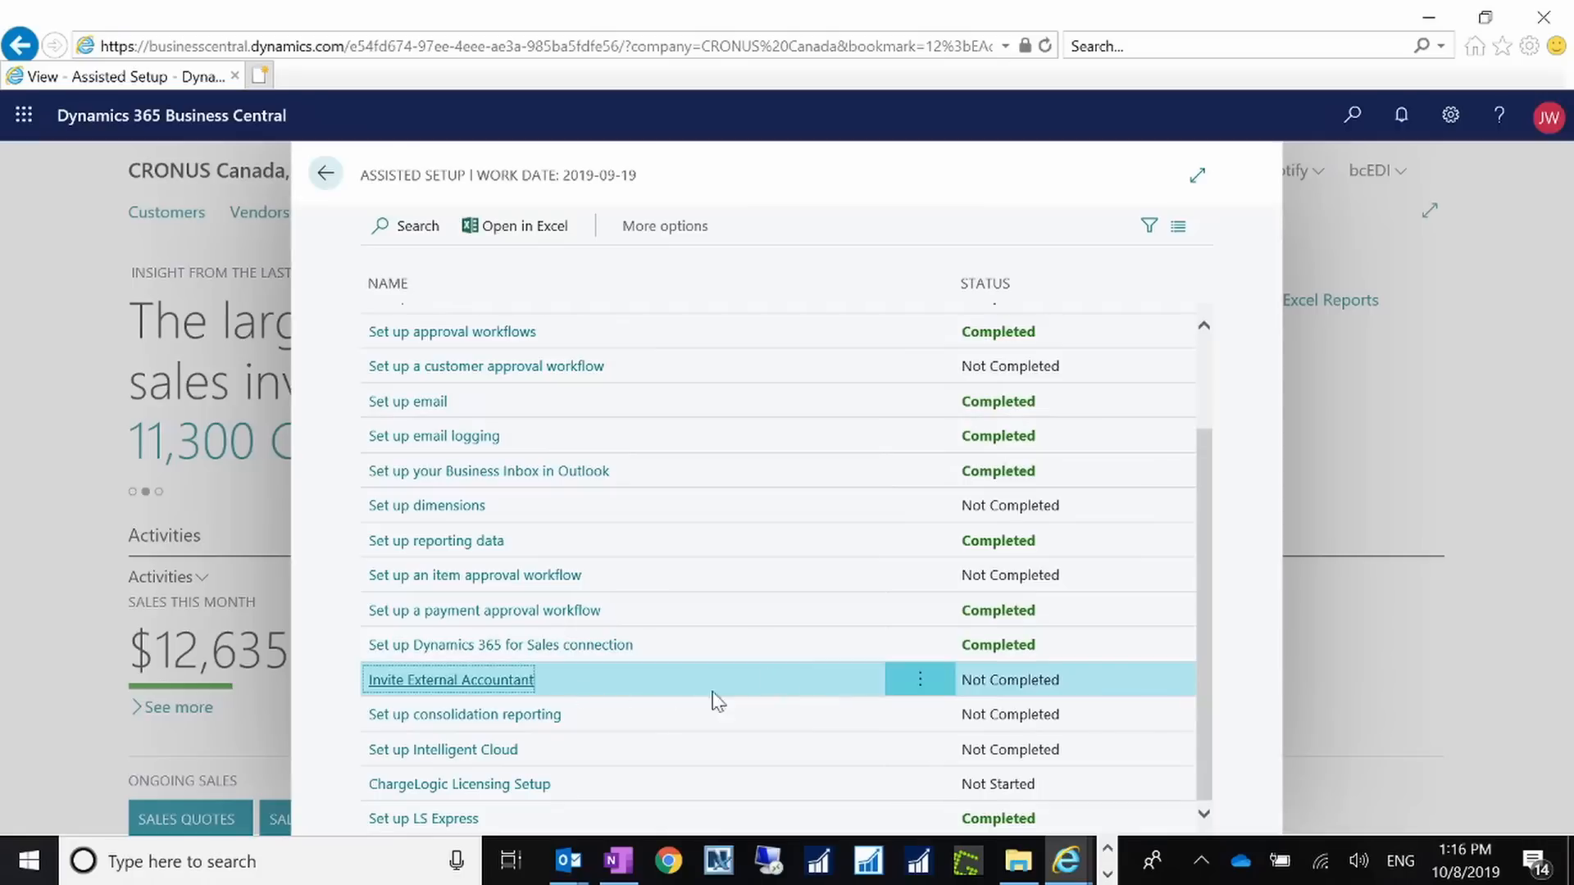
pyautogui.click(336, 184)
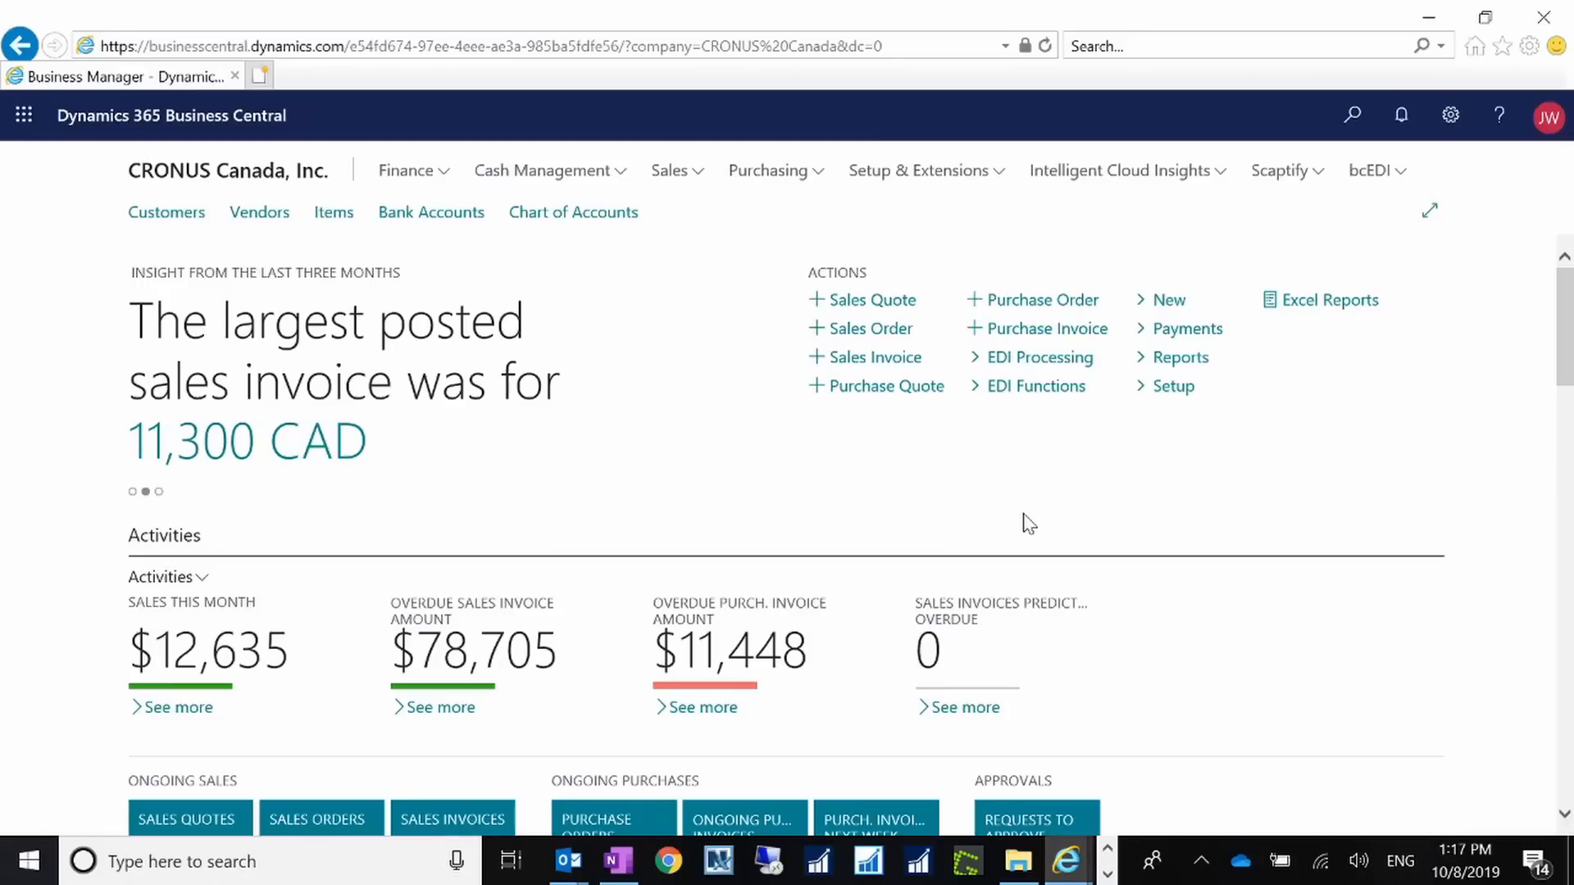
# Step: Look up Assisted Setup again, review the Invite External Accountant entry and return to the home page
pyautogui.click(1354, 127)
pyautogui.write('as')
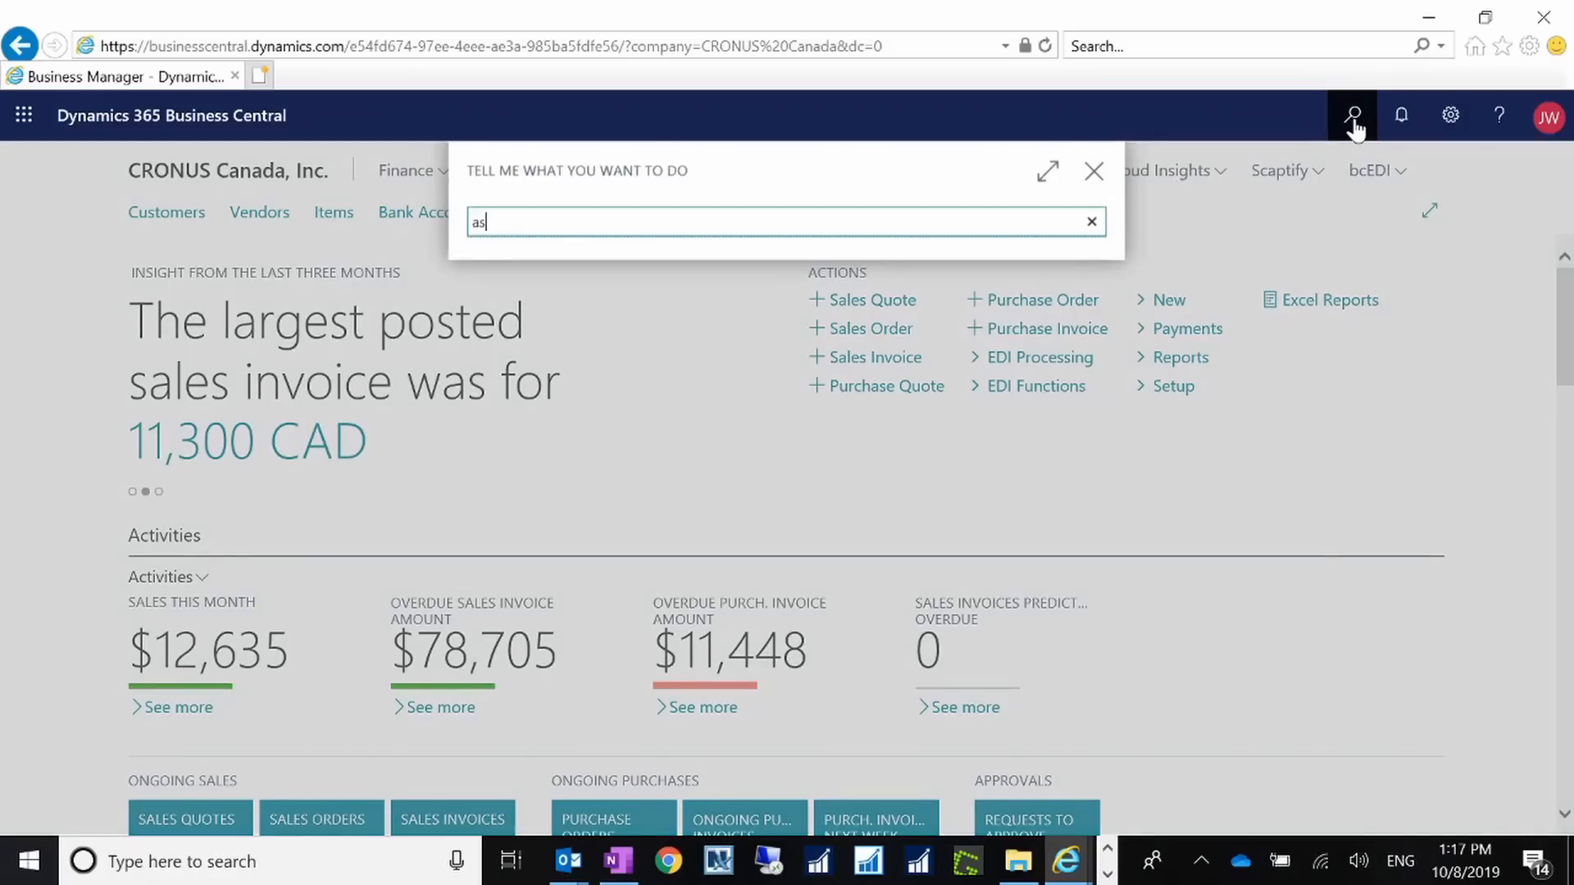
pyautogui.write('sisted setup')
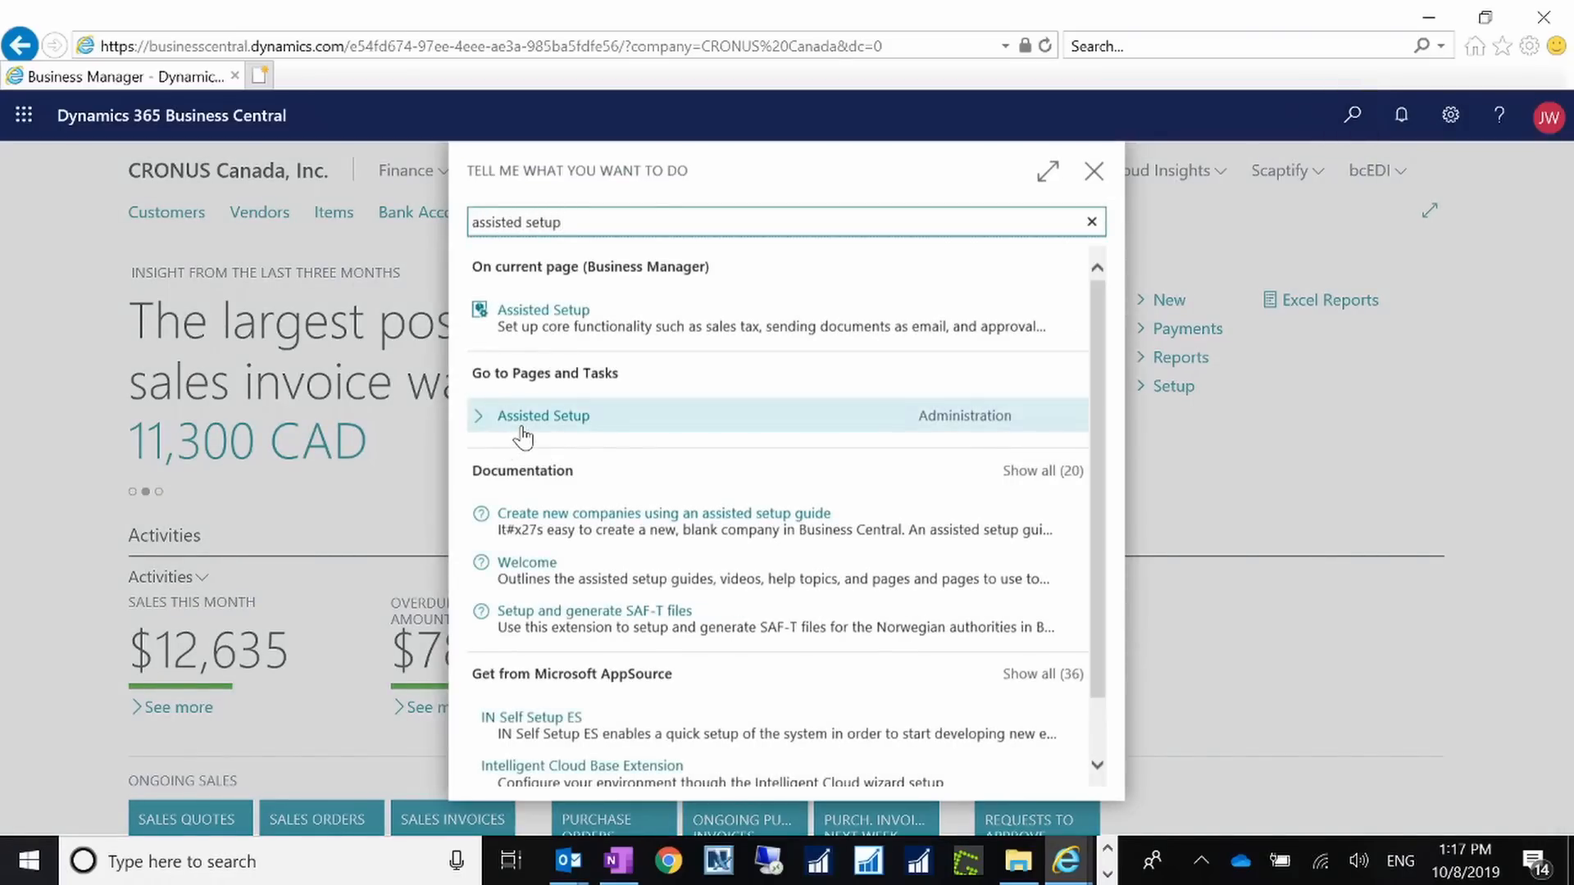
pyautogui.click(522, 434)
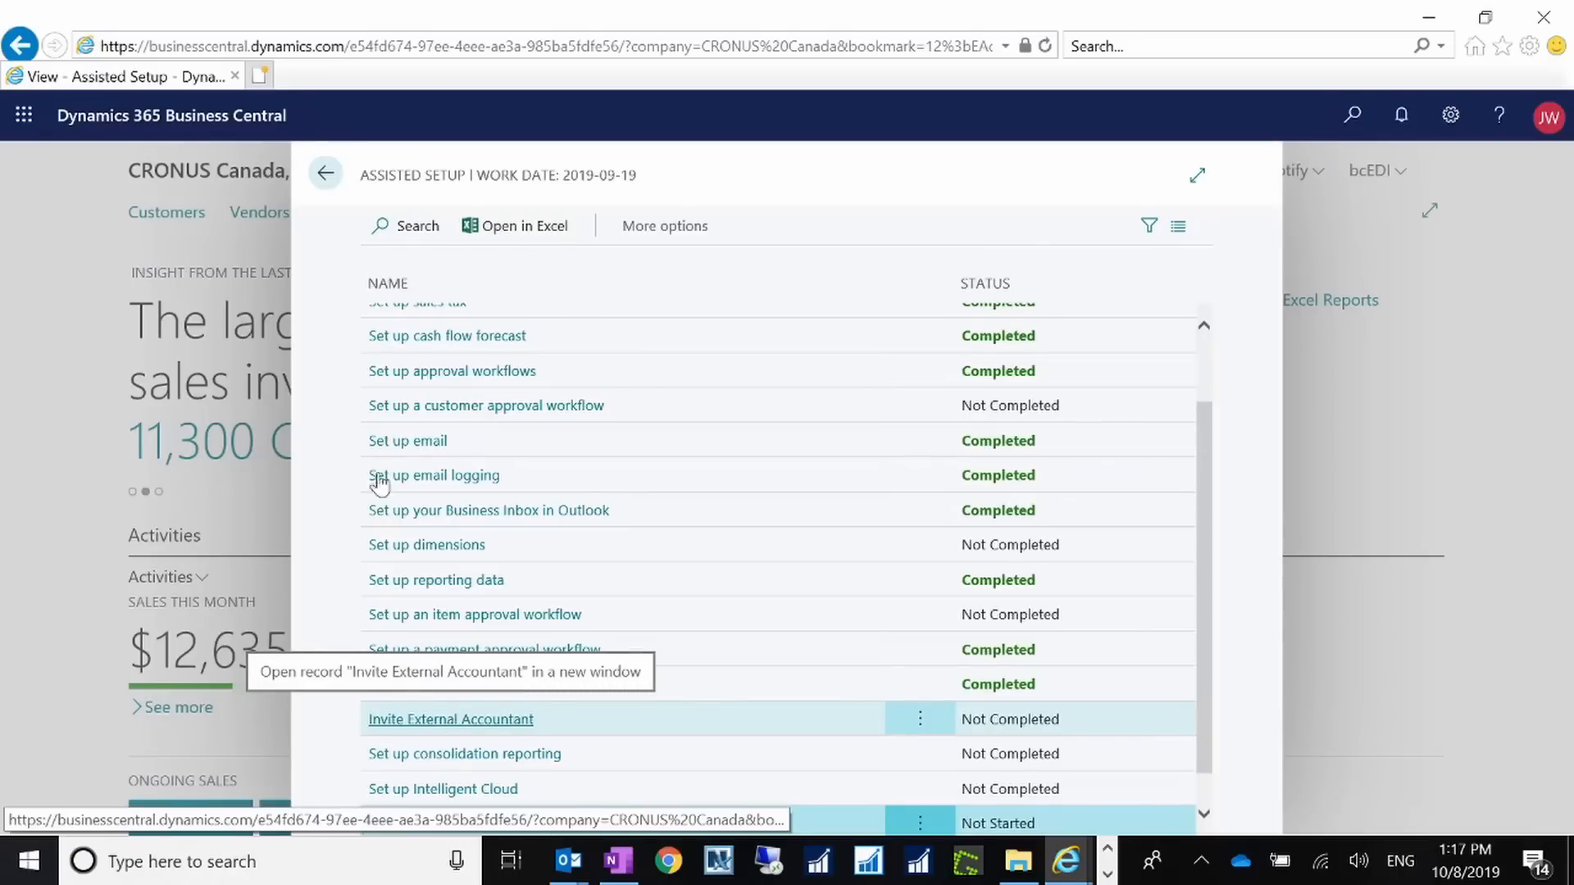
pyautogui.click(326, 173)
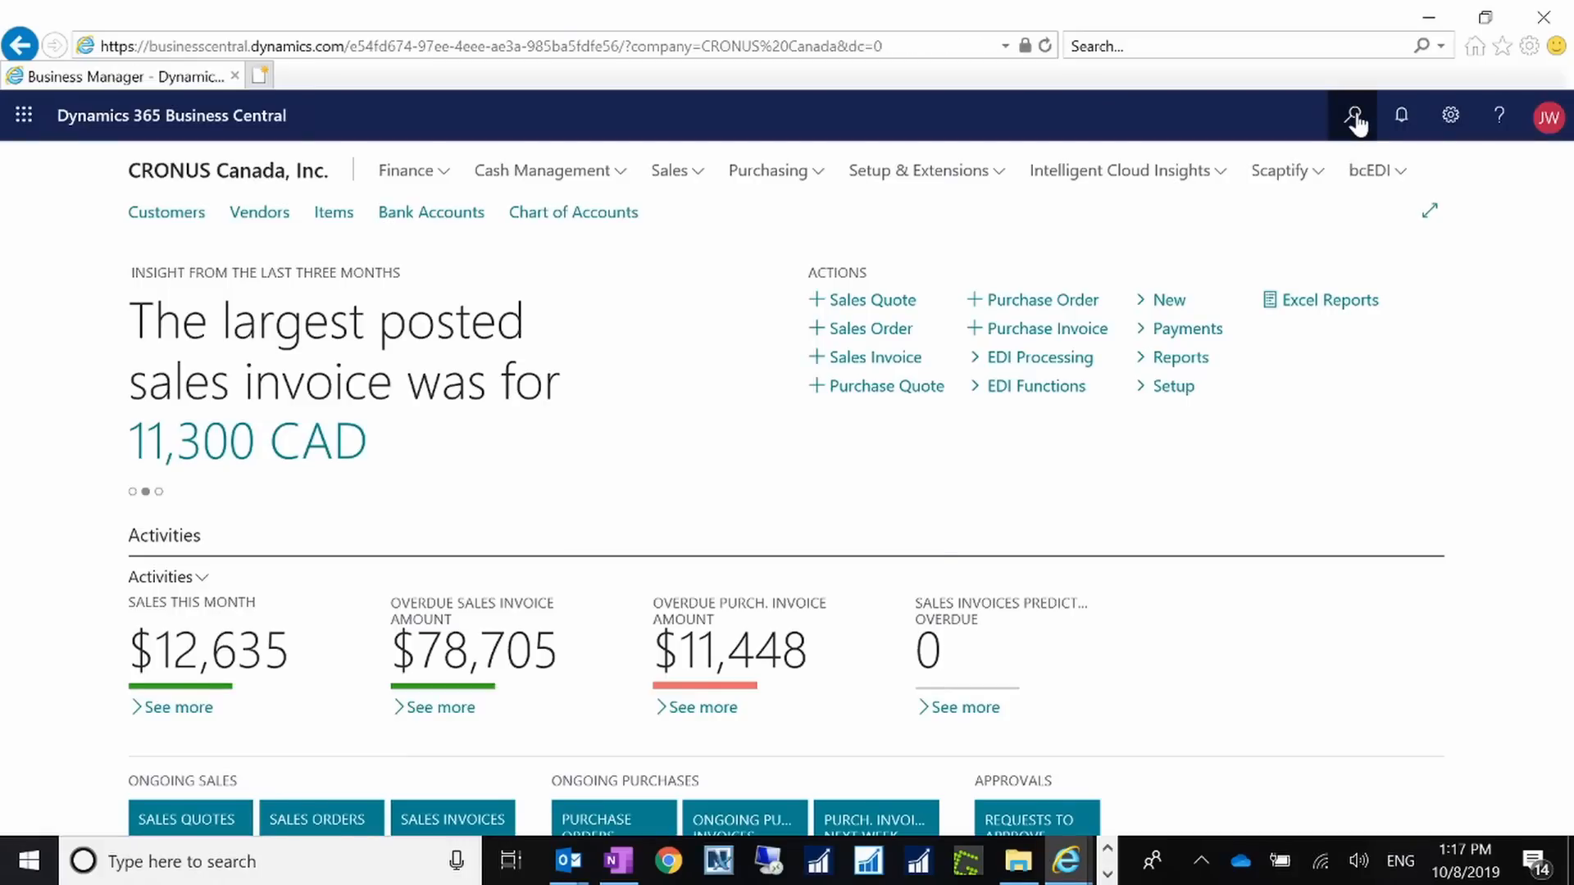
# Step: Open the Users list and view the card of the first disabled user under S, returning to the list
pyautogui.click(1354, 118)
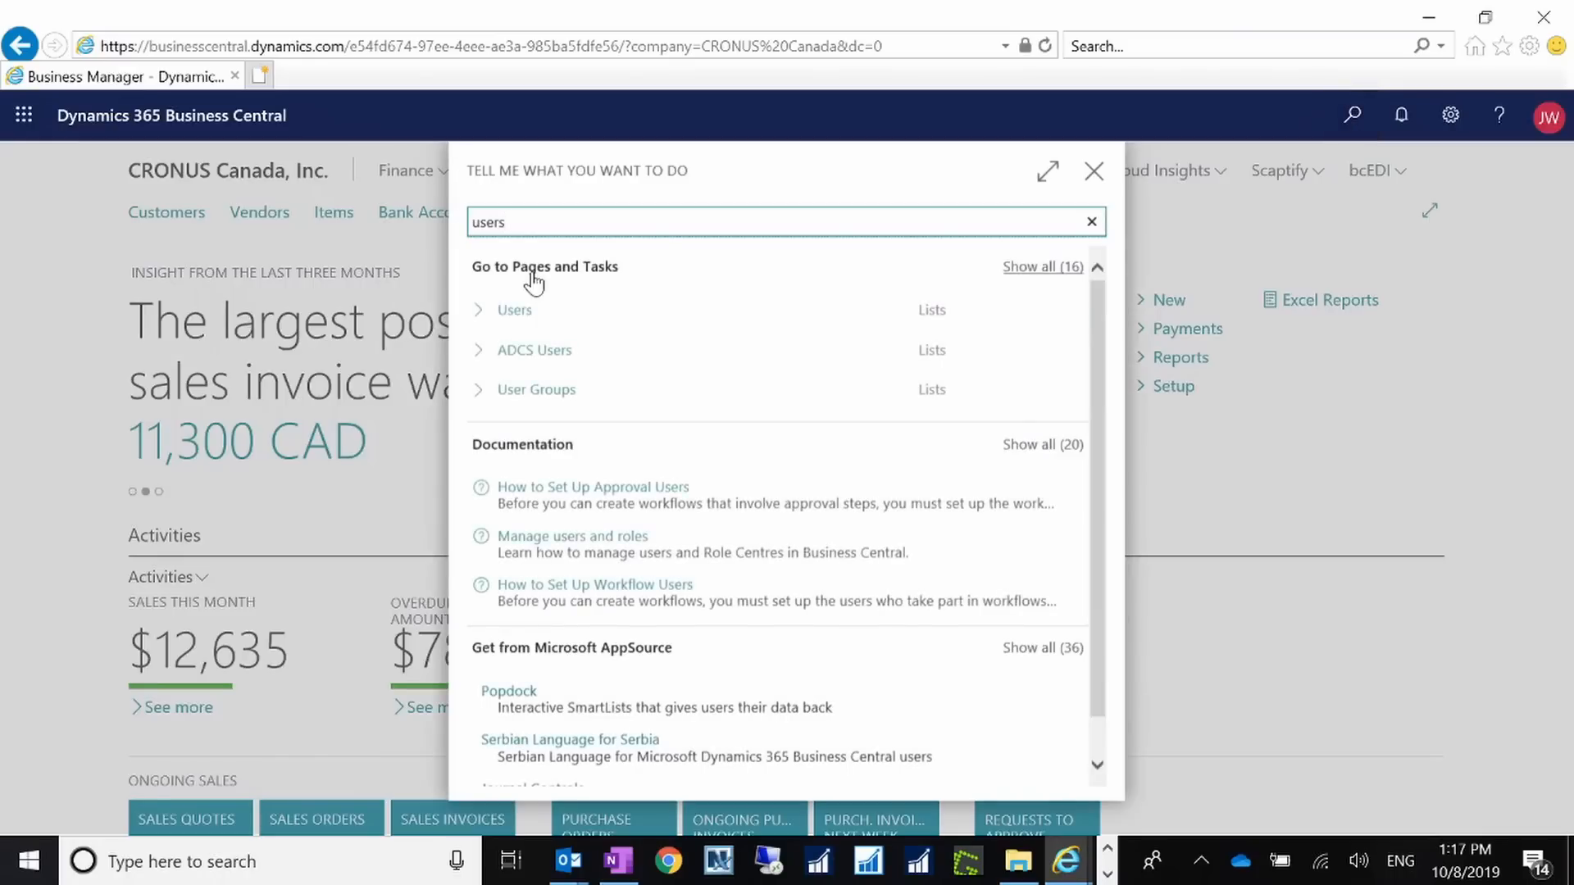
pyautogui.click(531, 326)
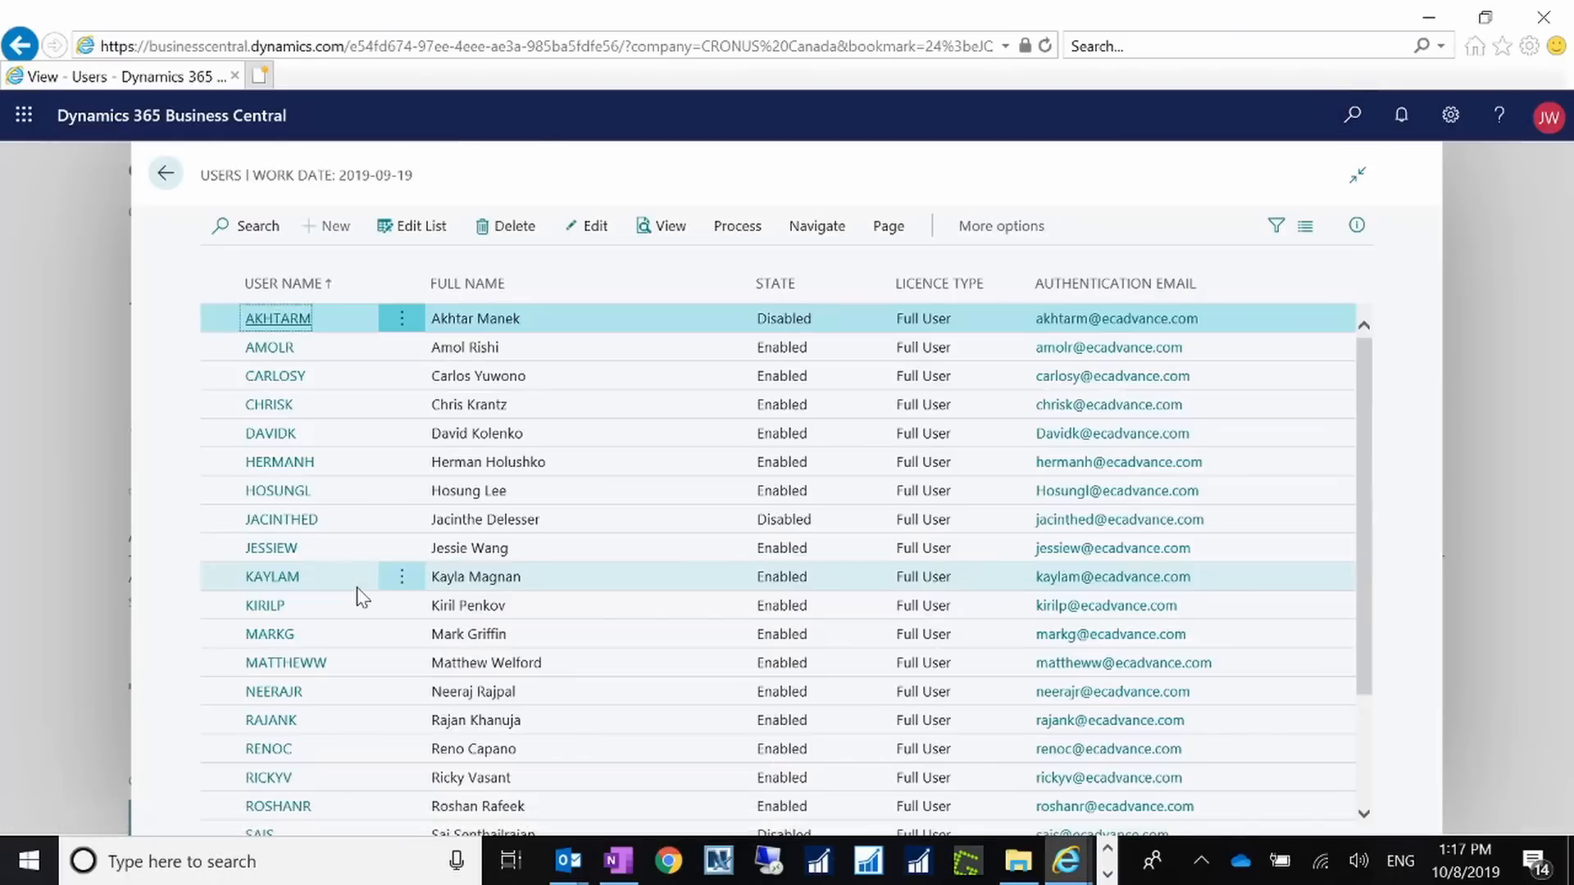
pyautogui.scroll(-2, 377, 721)
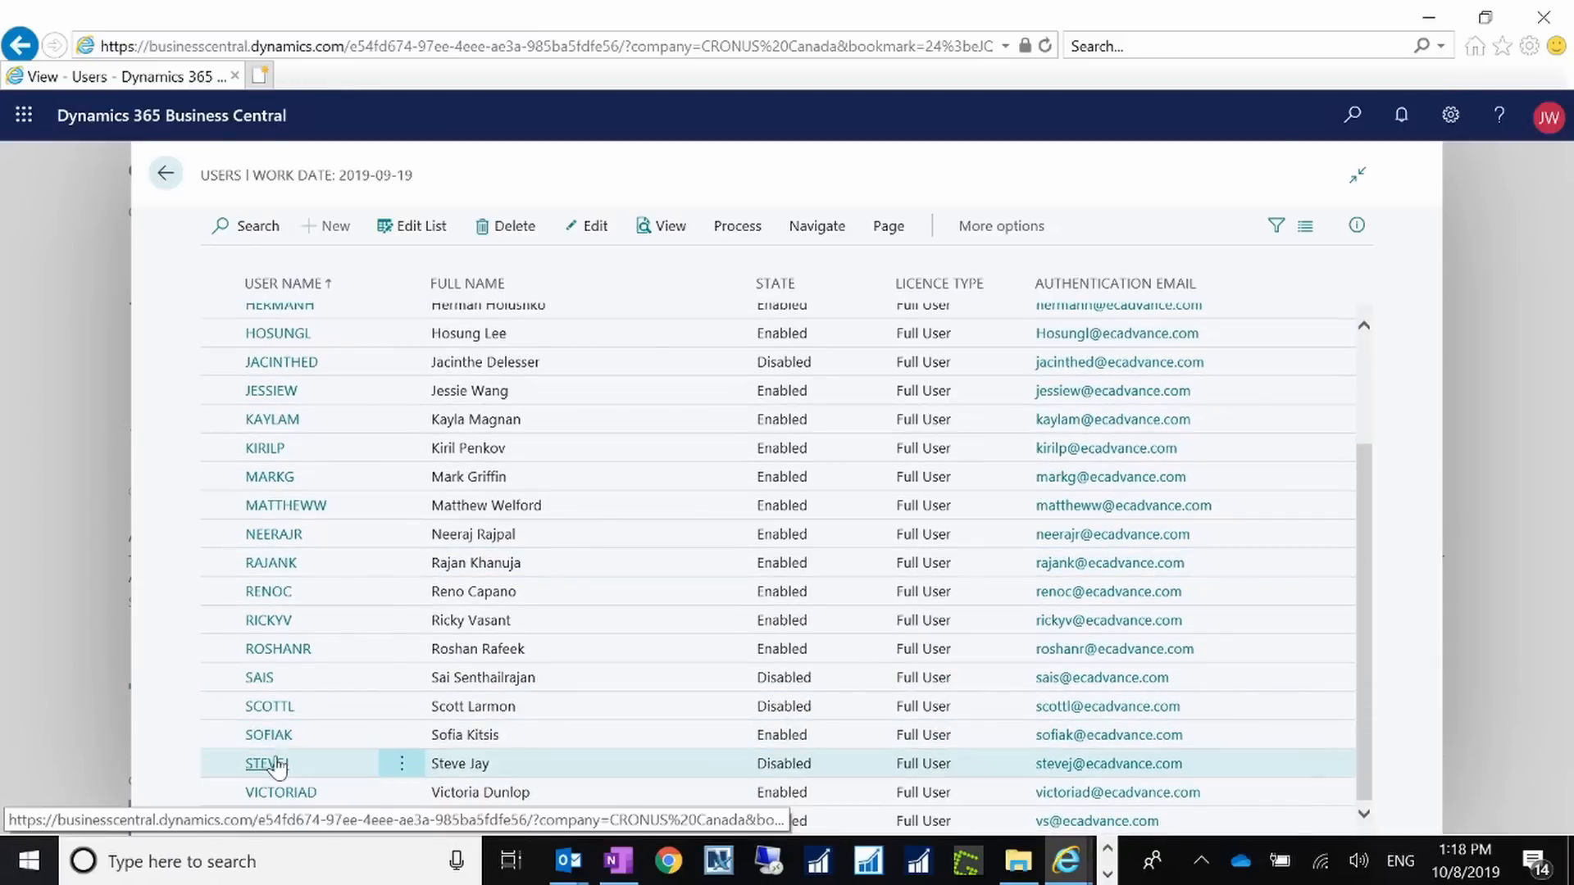
pyautogui.click(268, 683)
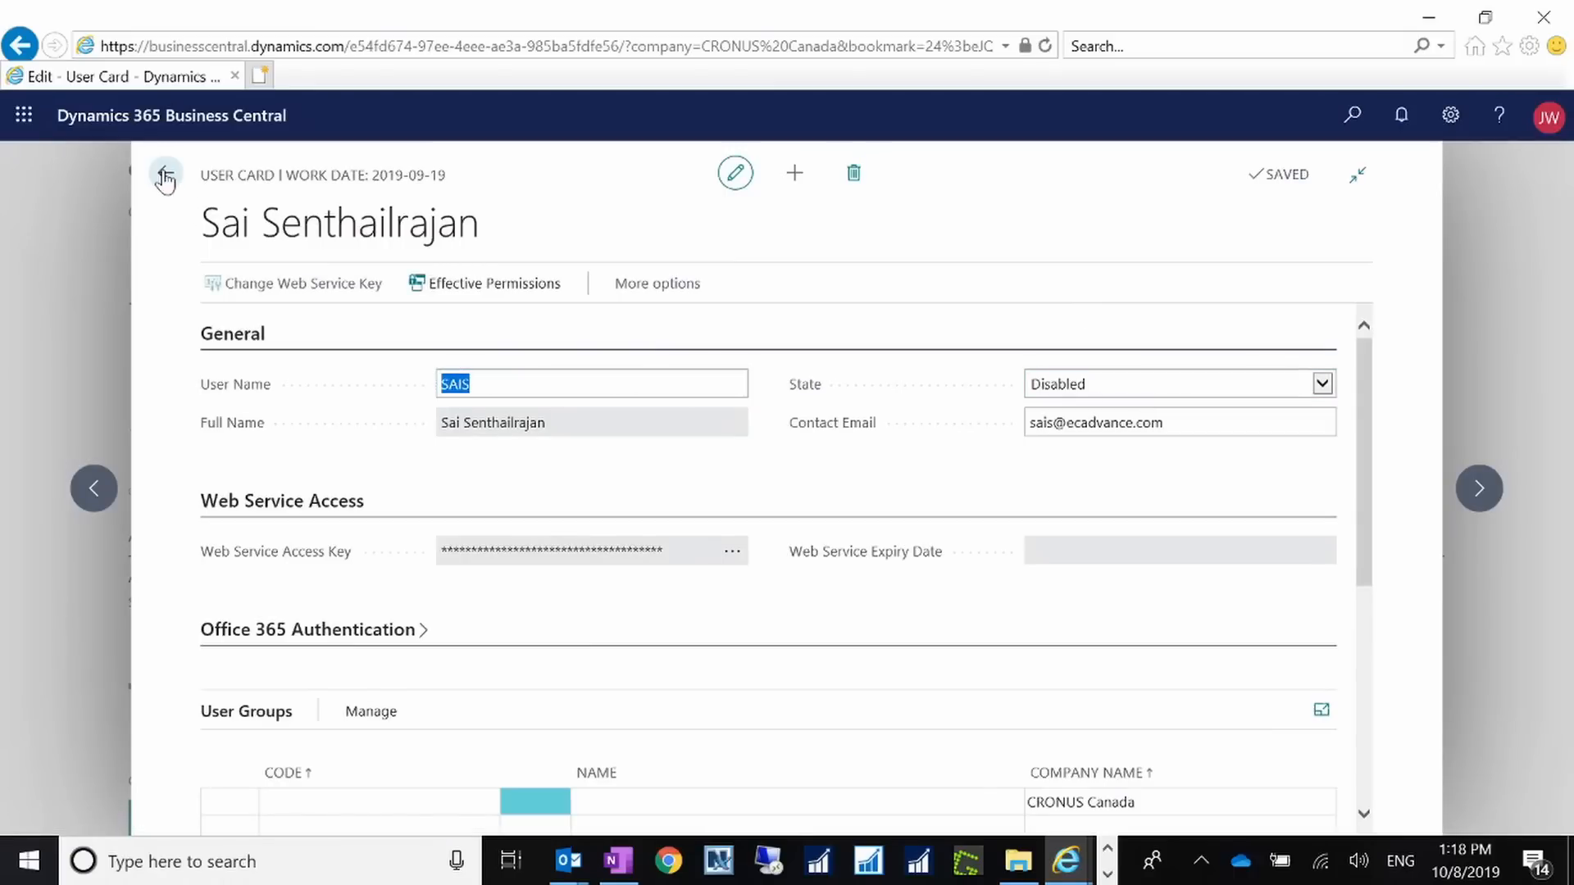
pyautogui.press('Escape')
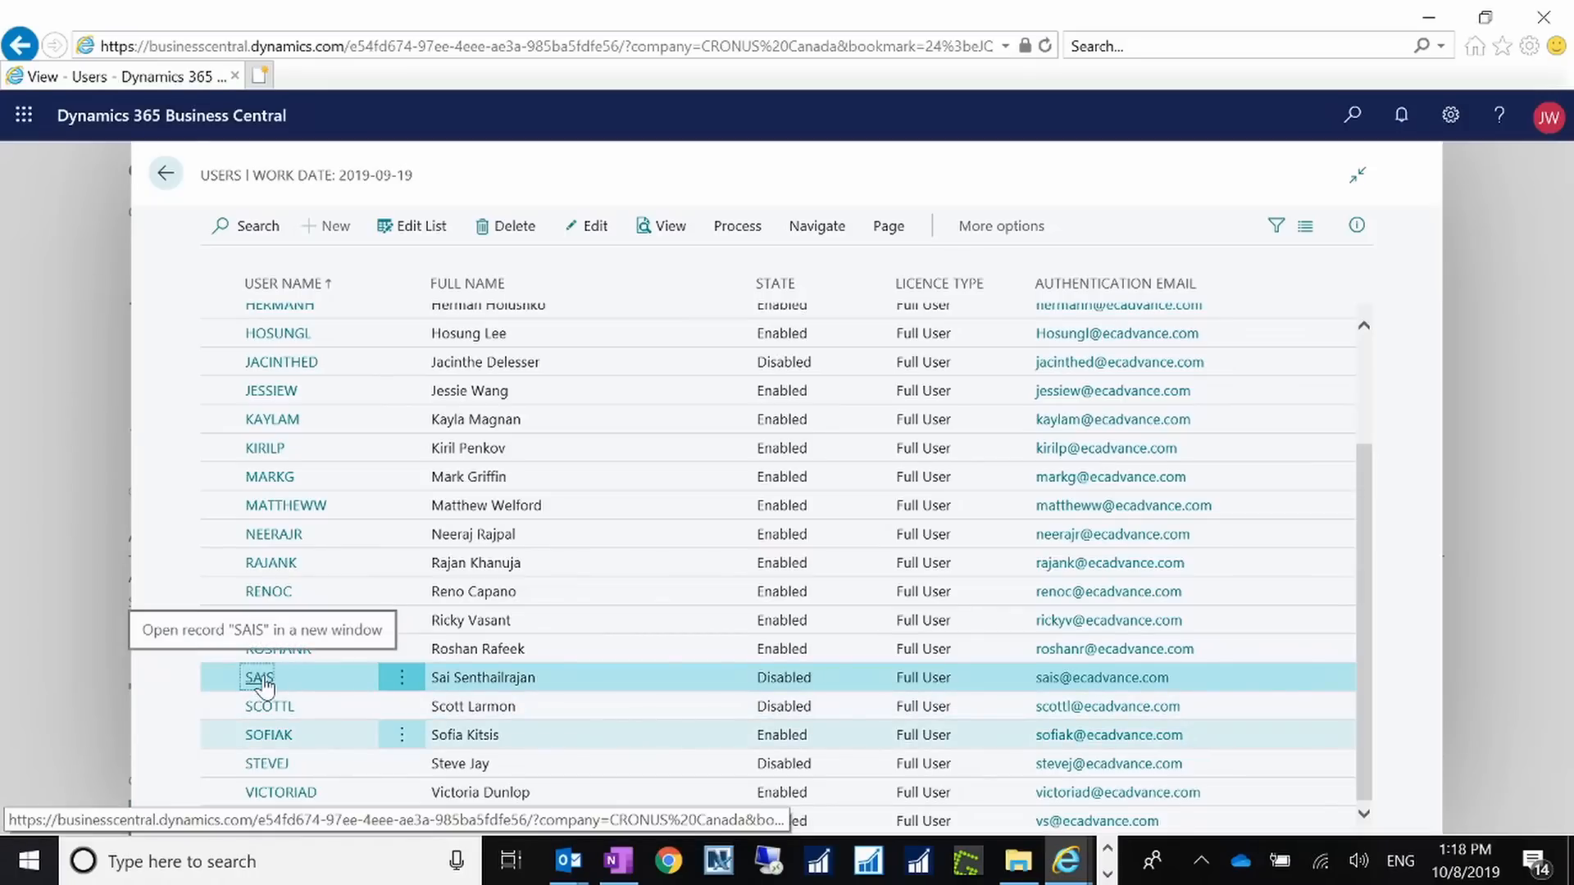
# Step: Try to delete the line of the disabled user just viewed and agree to go to the Office 365 admin centre
pyautogui.click(406, 682)
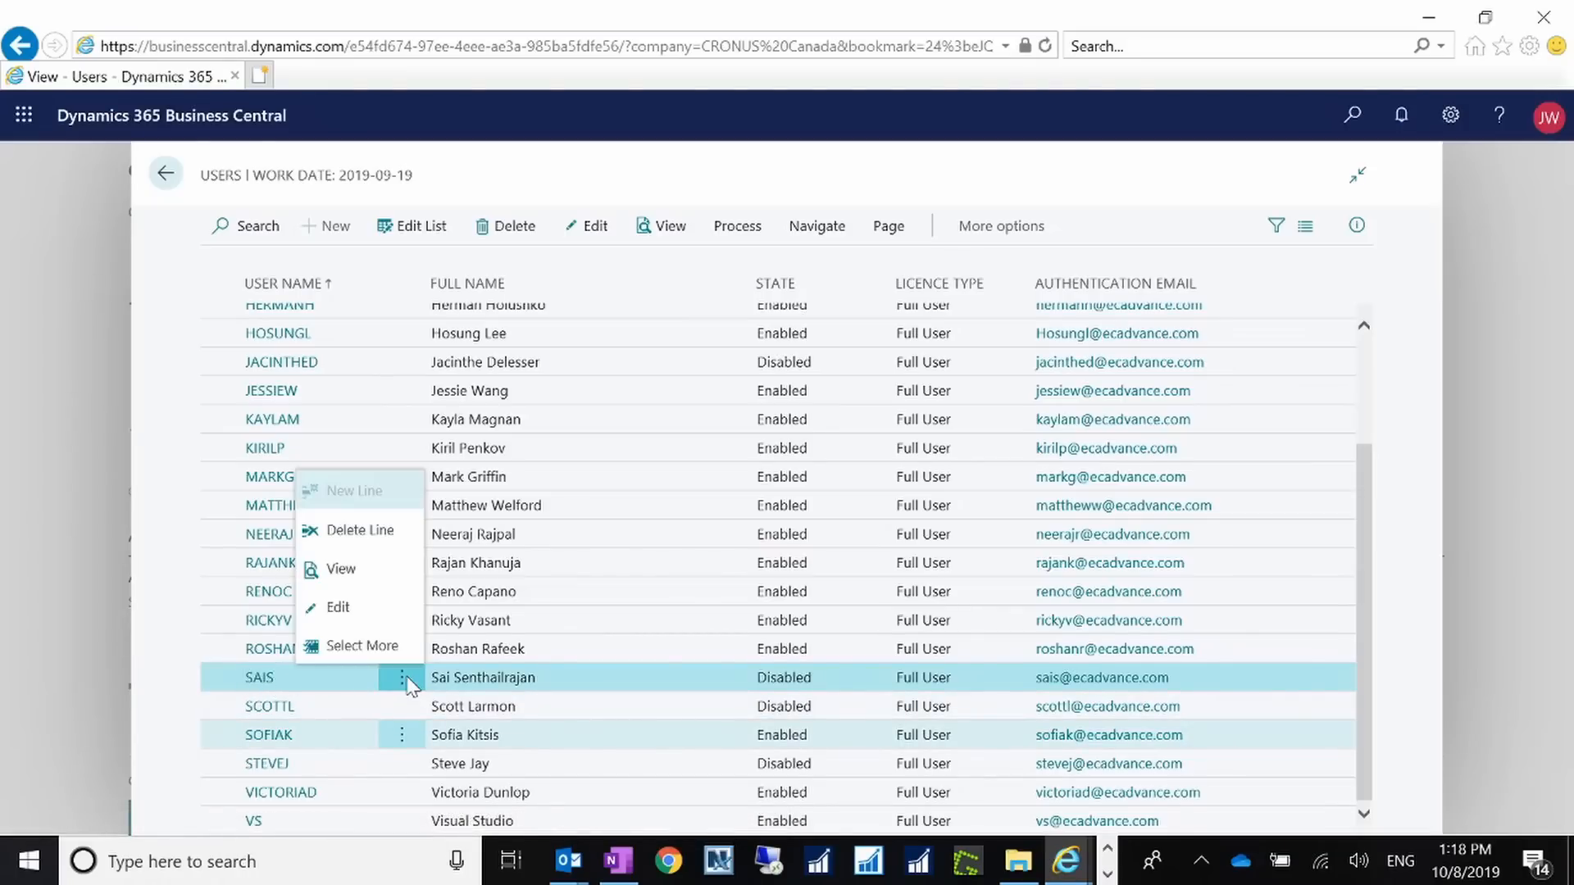
pyautogui.click(389, 533)
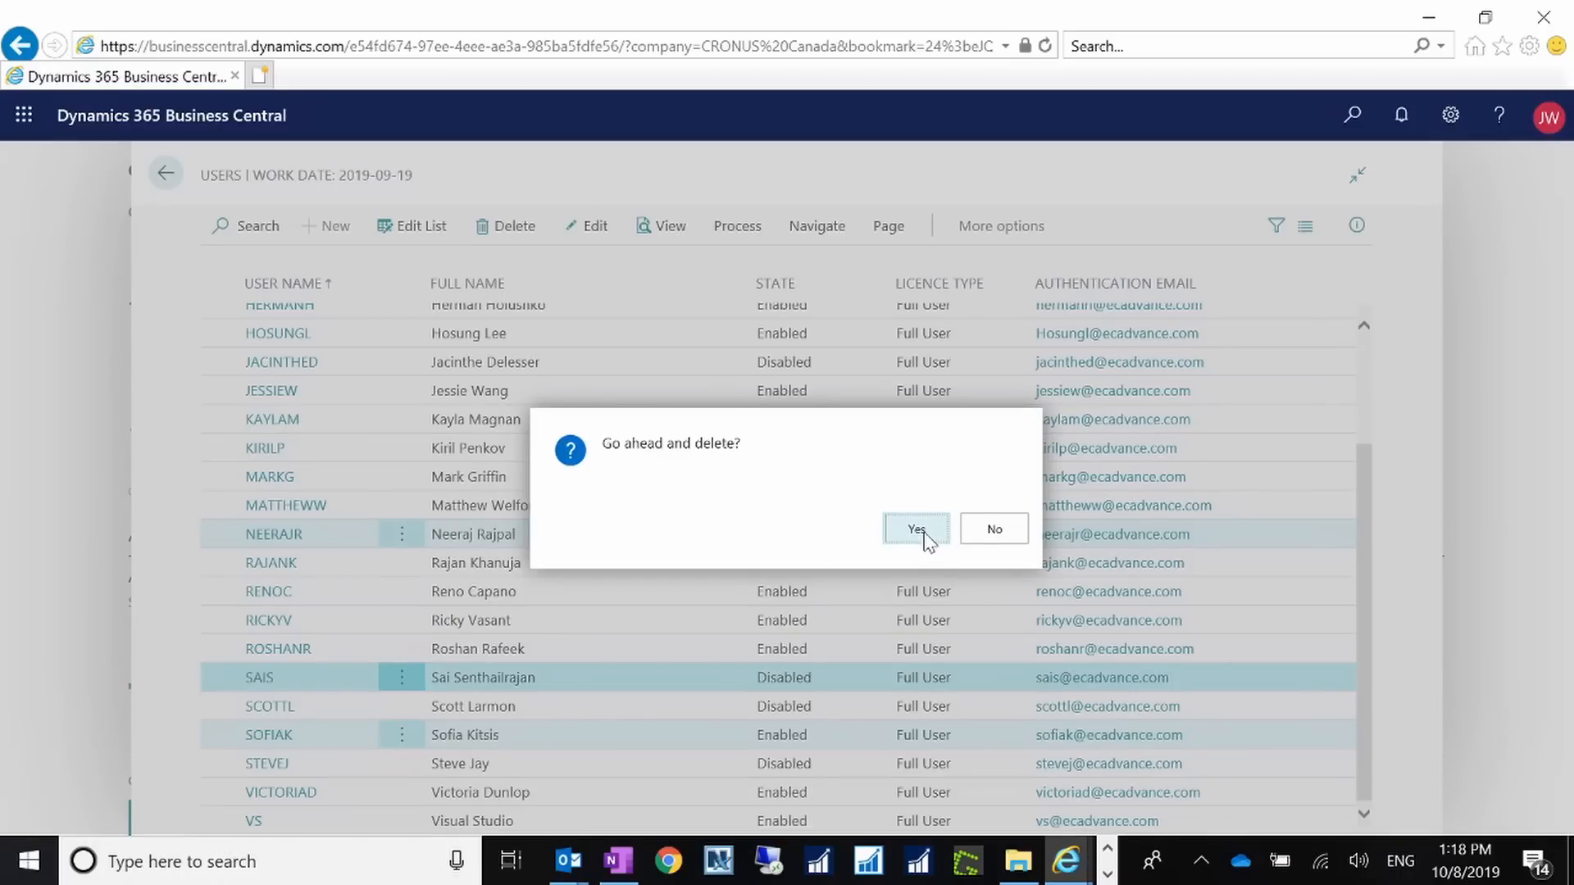
pyautogui.click(919, 531)
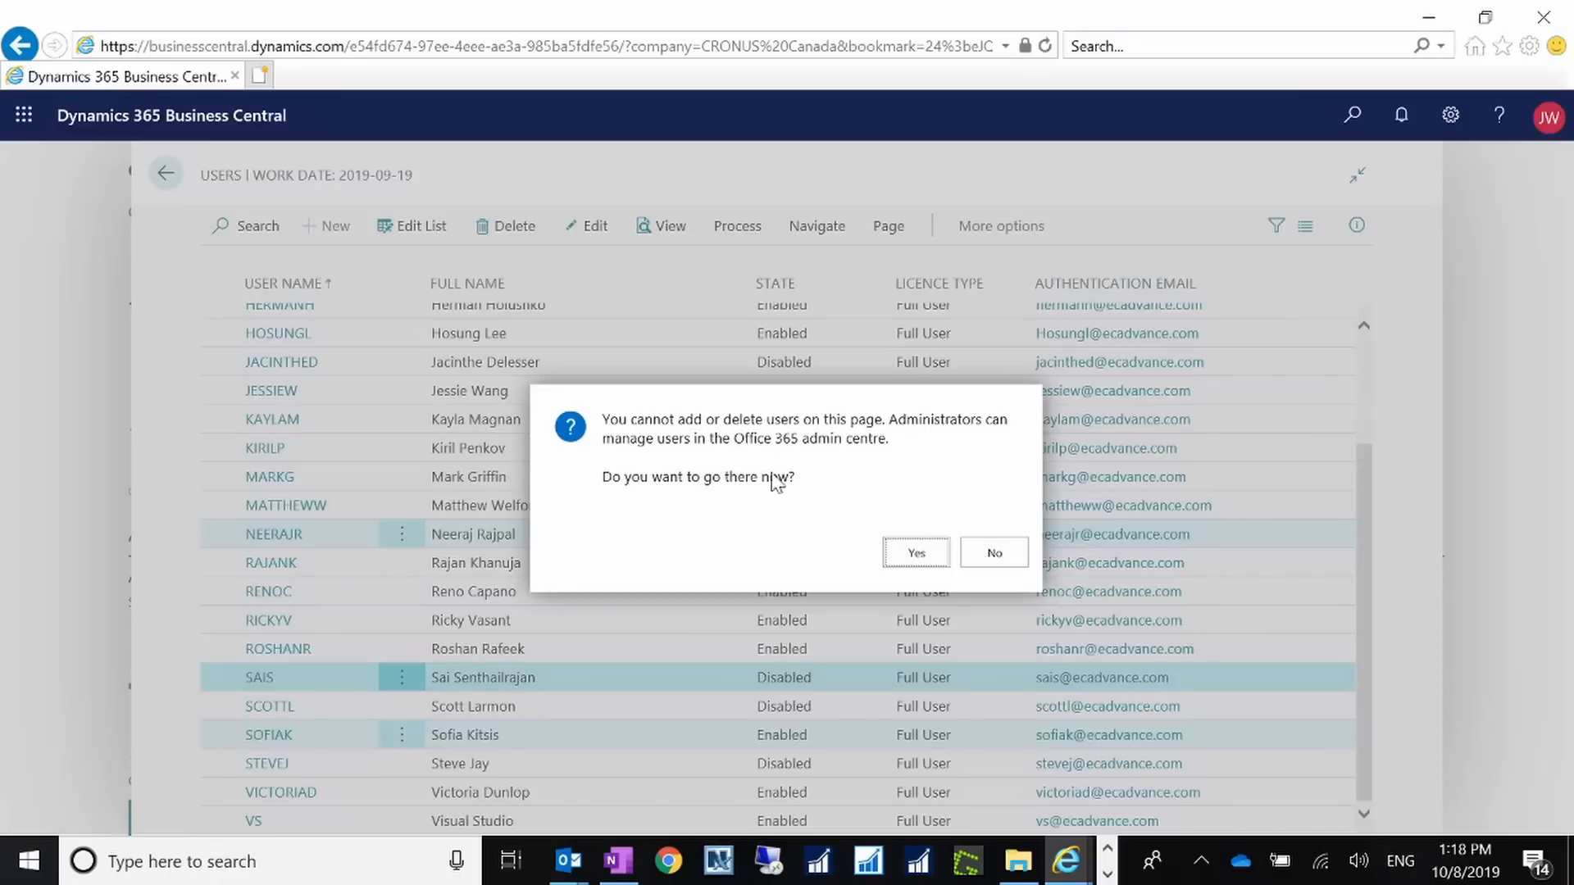
pyautogui.click(918, 552)
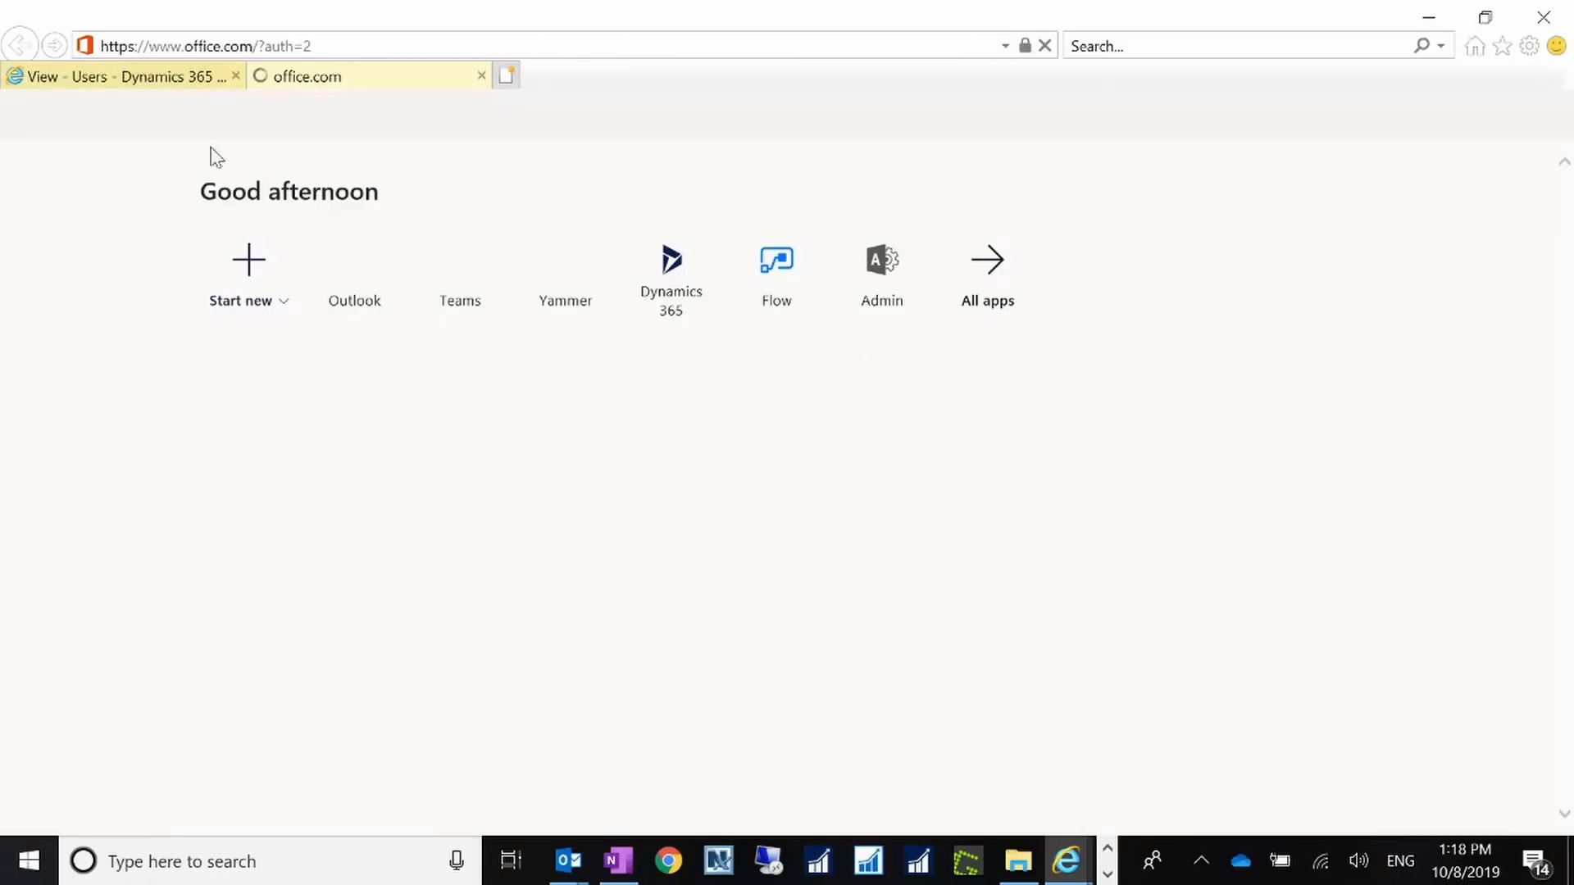
# Step: Open the Microsoft 365 admin center from the Office home page and show its Active users
pyautogui.click(869, 327)
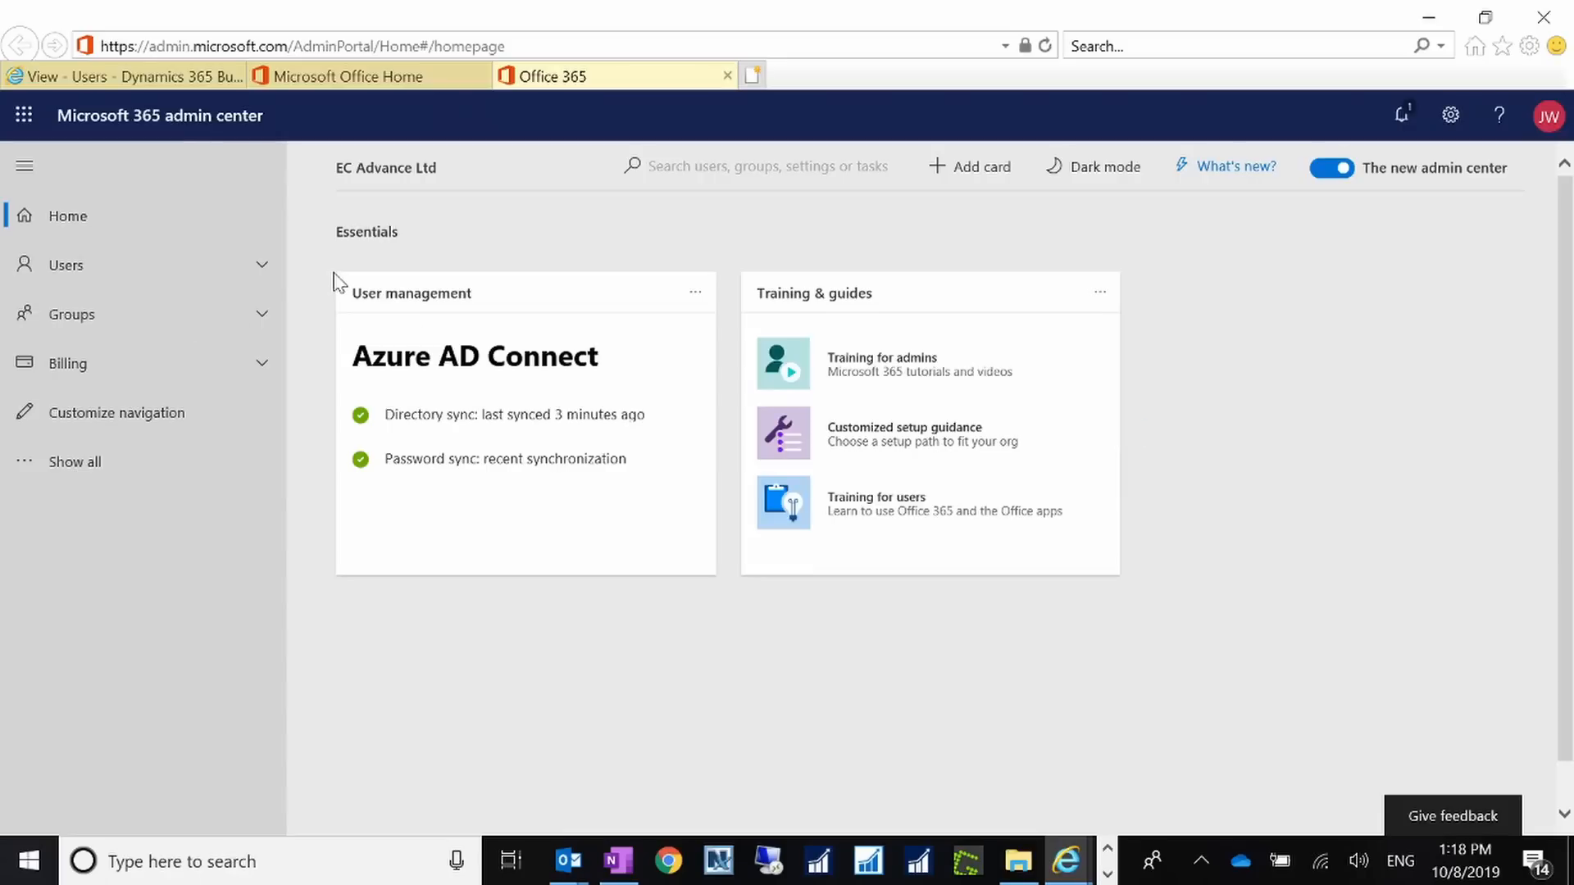
pyautogui.click(265, 261)
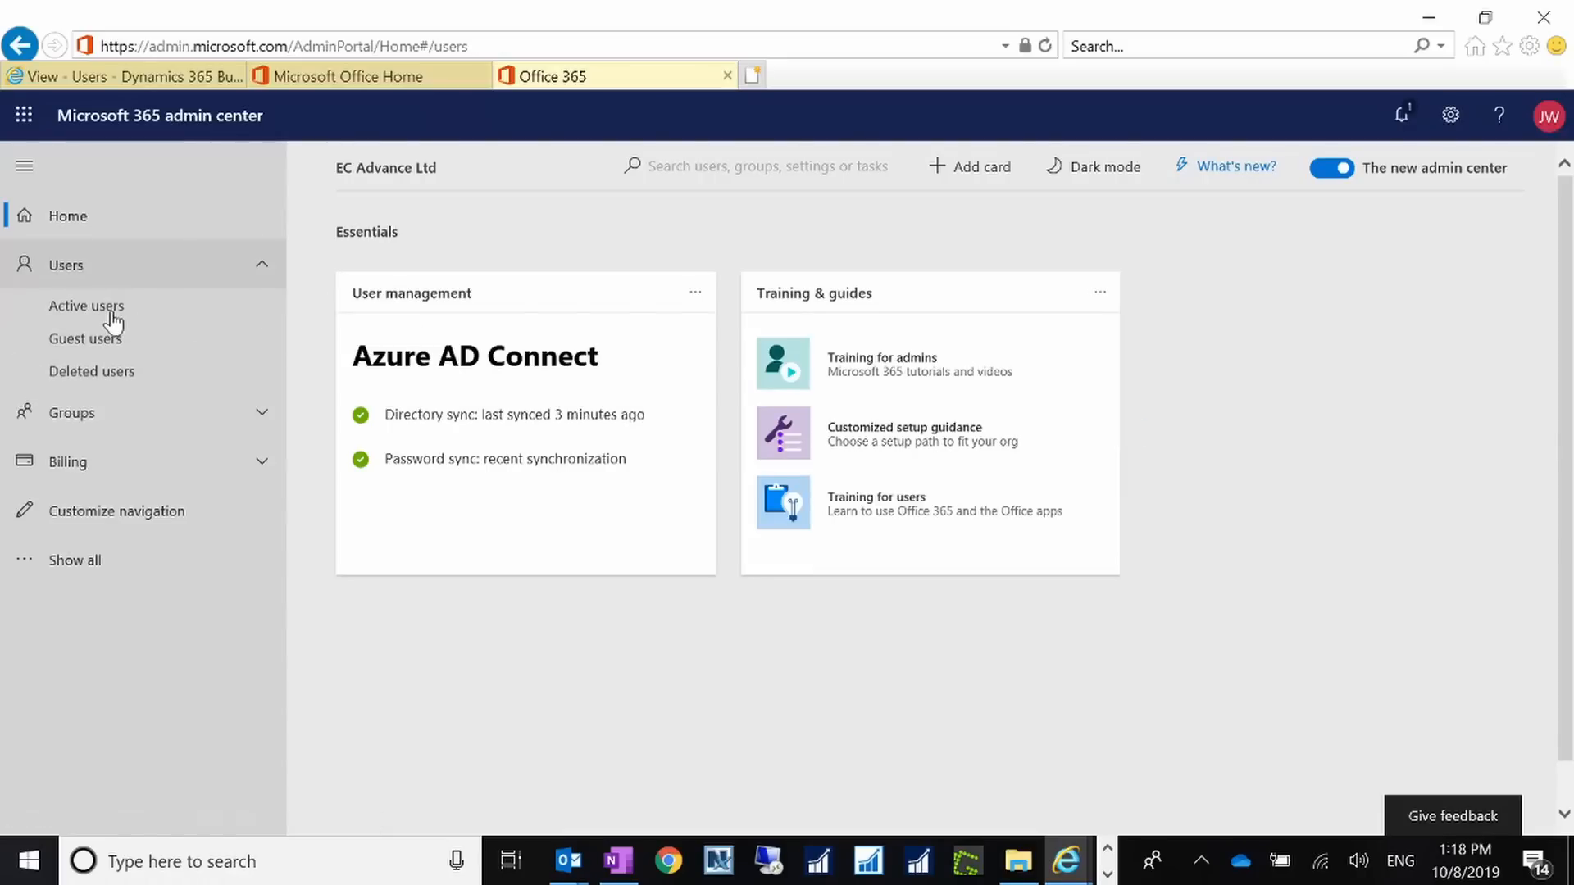
pyautogui.click(112, 310)
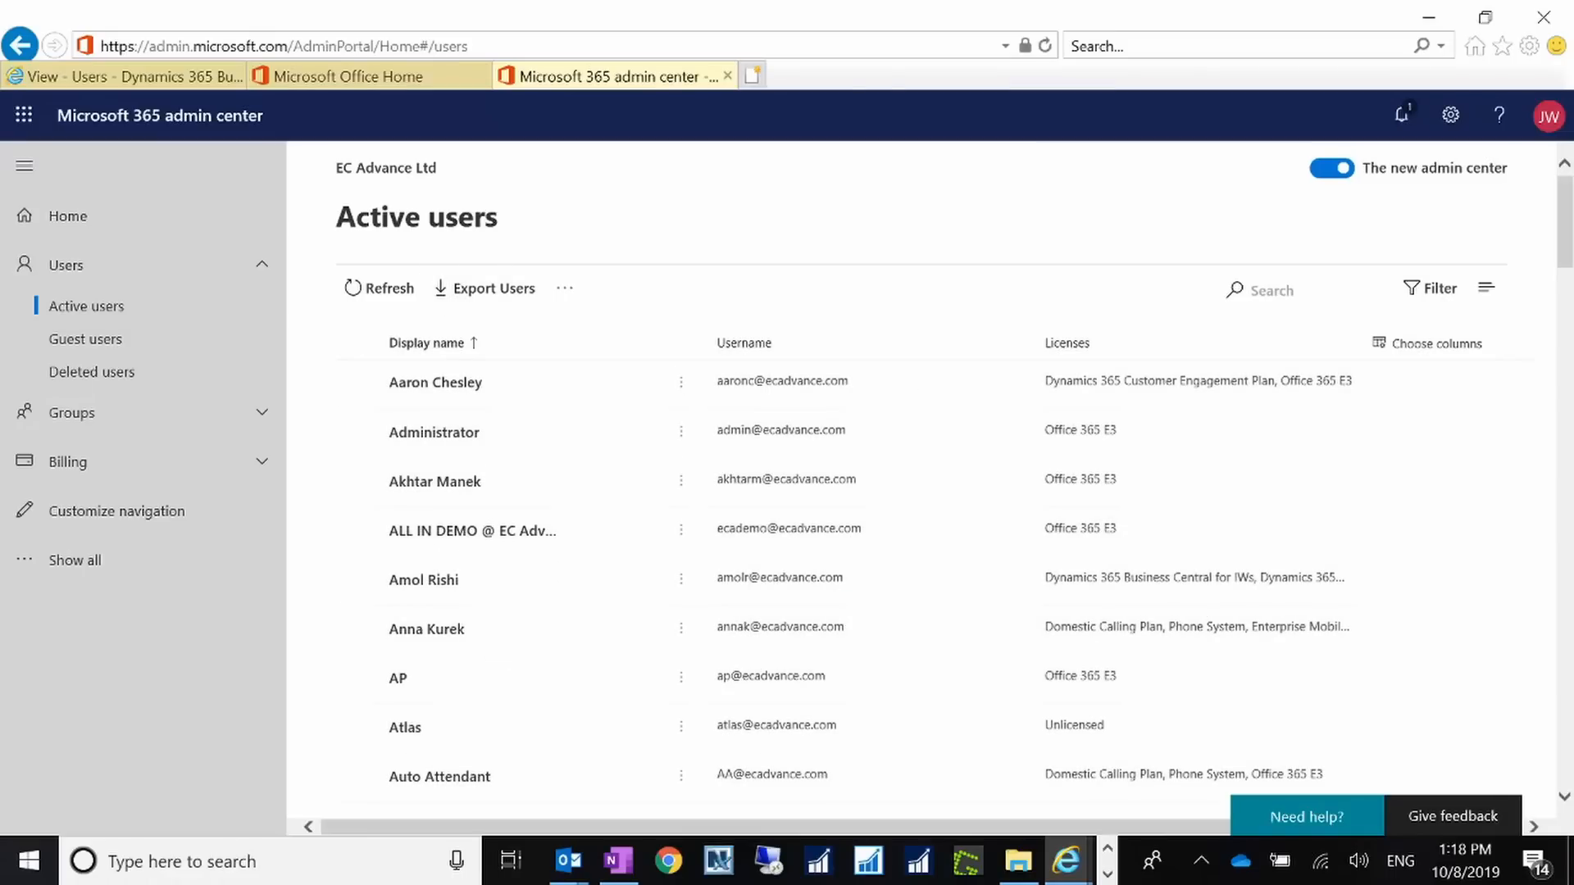
# Step: Check the disabled user's name in Business Central and search the admin center's Active users by that first name
pyautogui.click(152, 76)
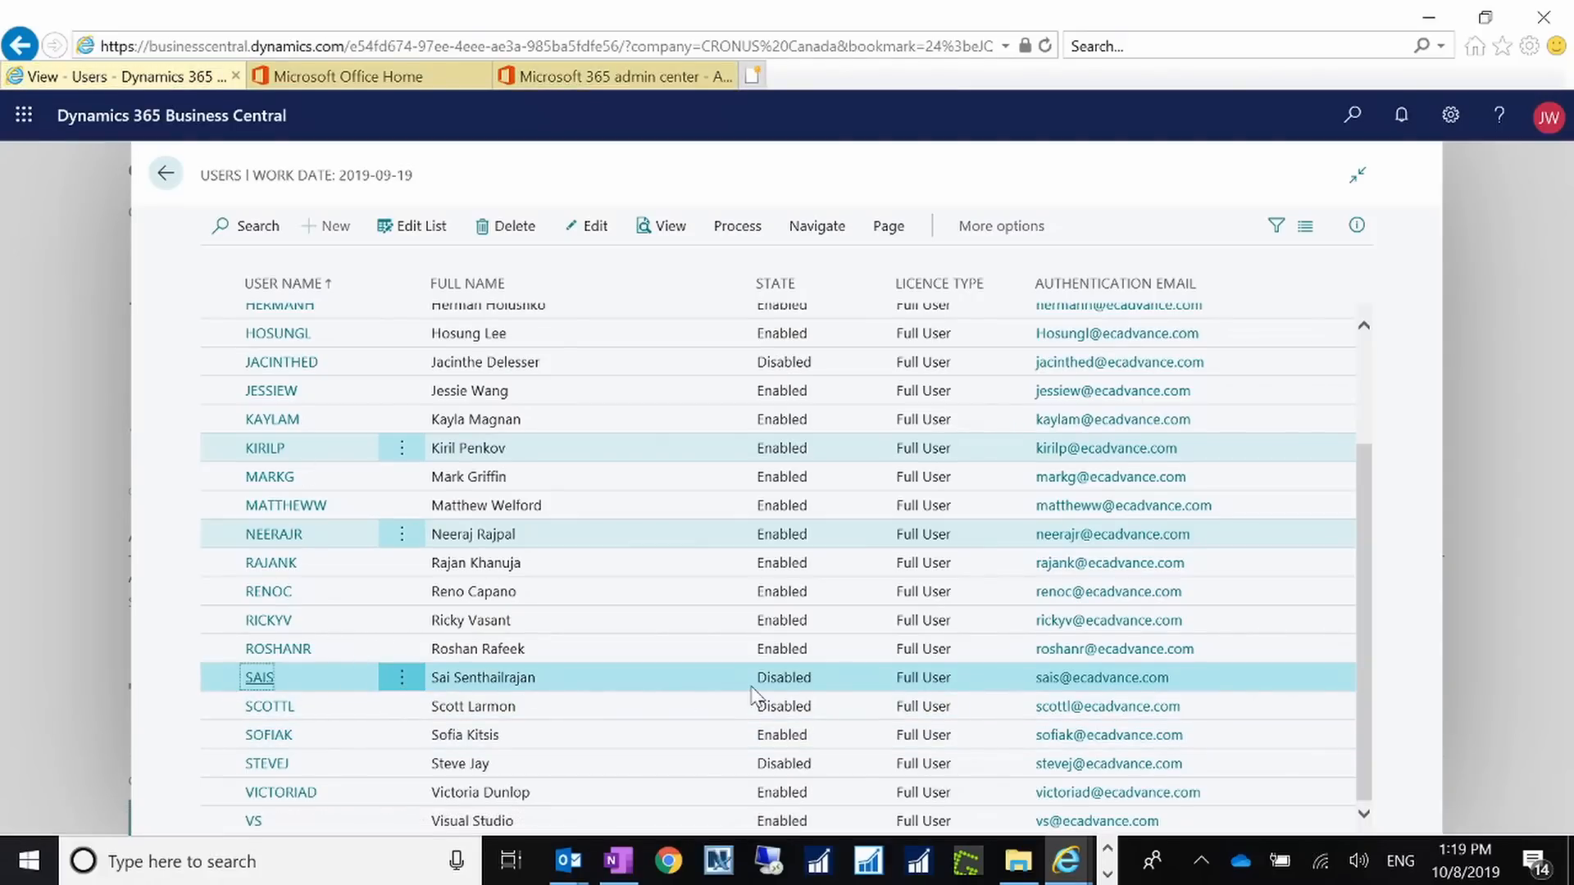
pyautogui.click(512, 703)
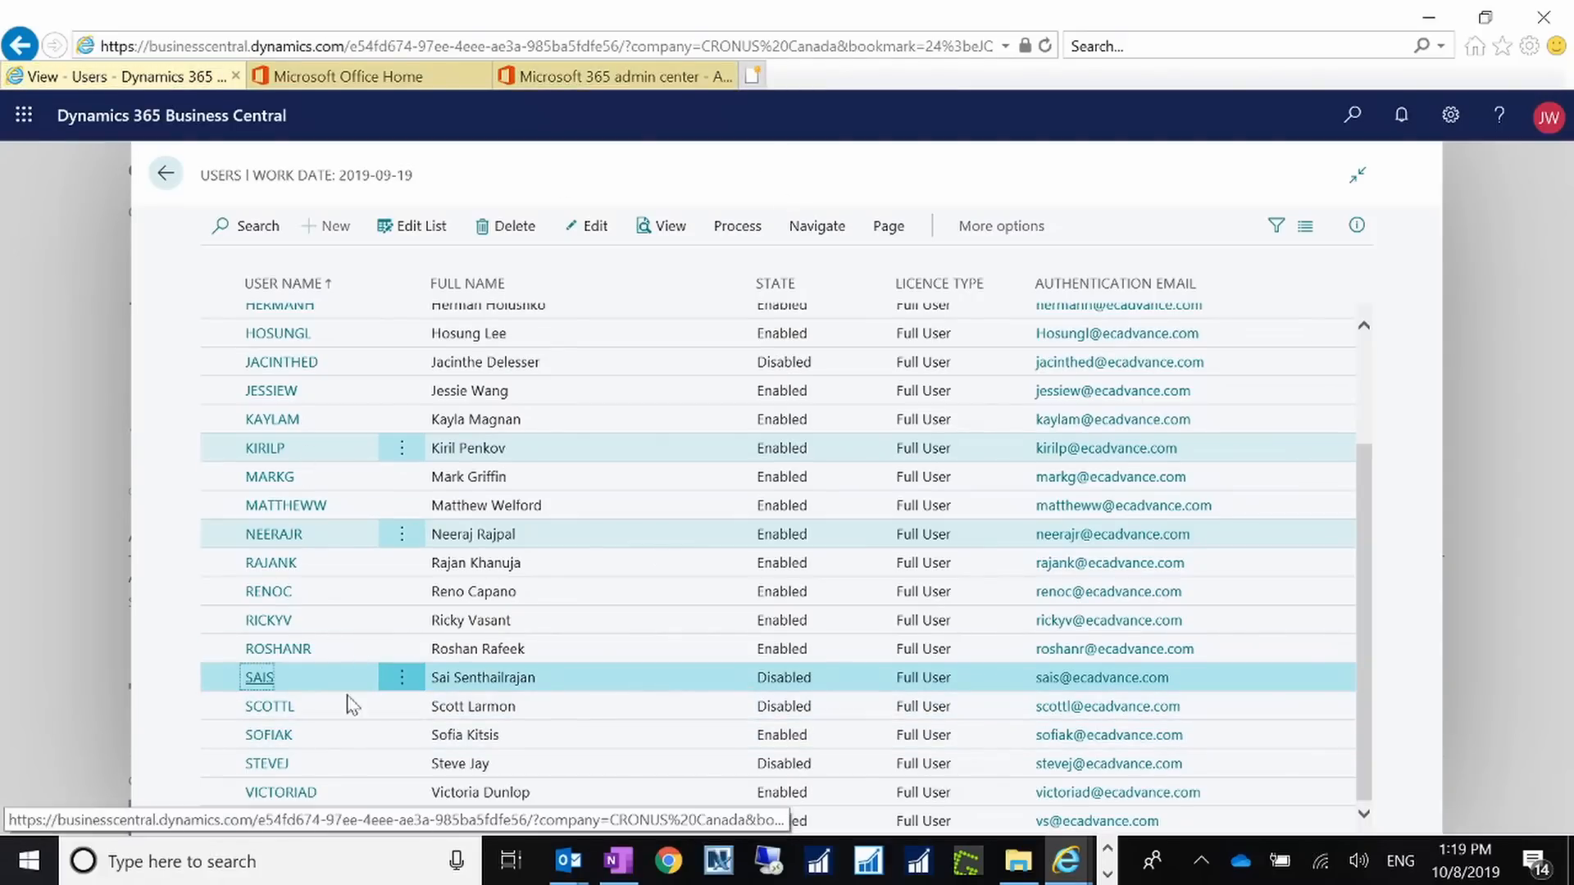
pyautogui.click(641, 77)
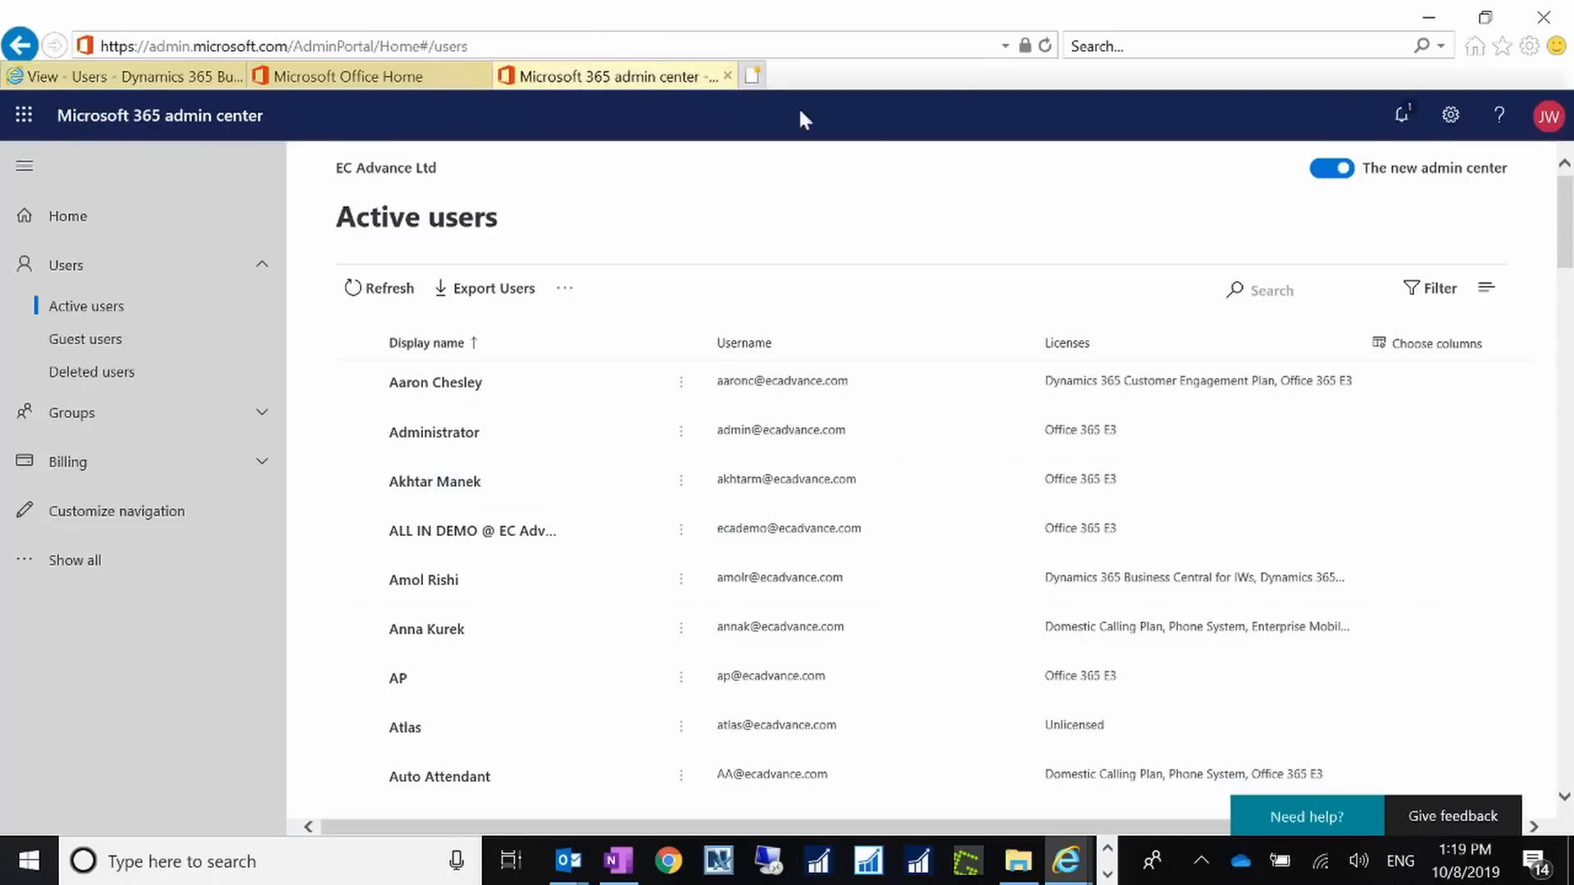
pyautogui.click(1267, 290)
pyautogui.write('sai')
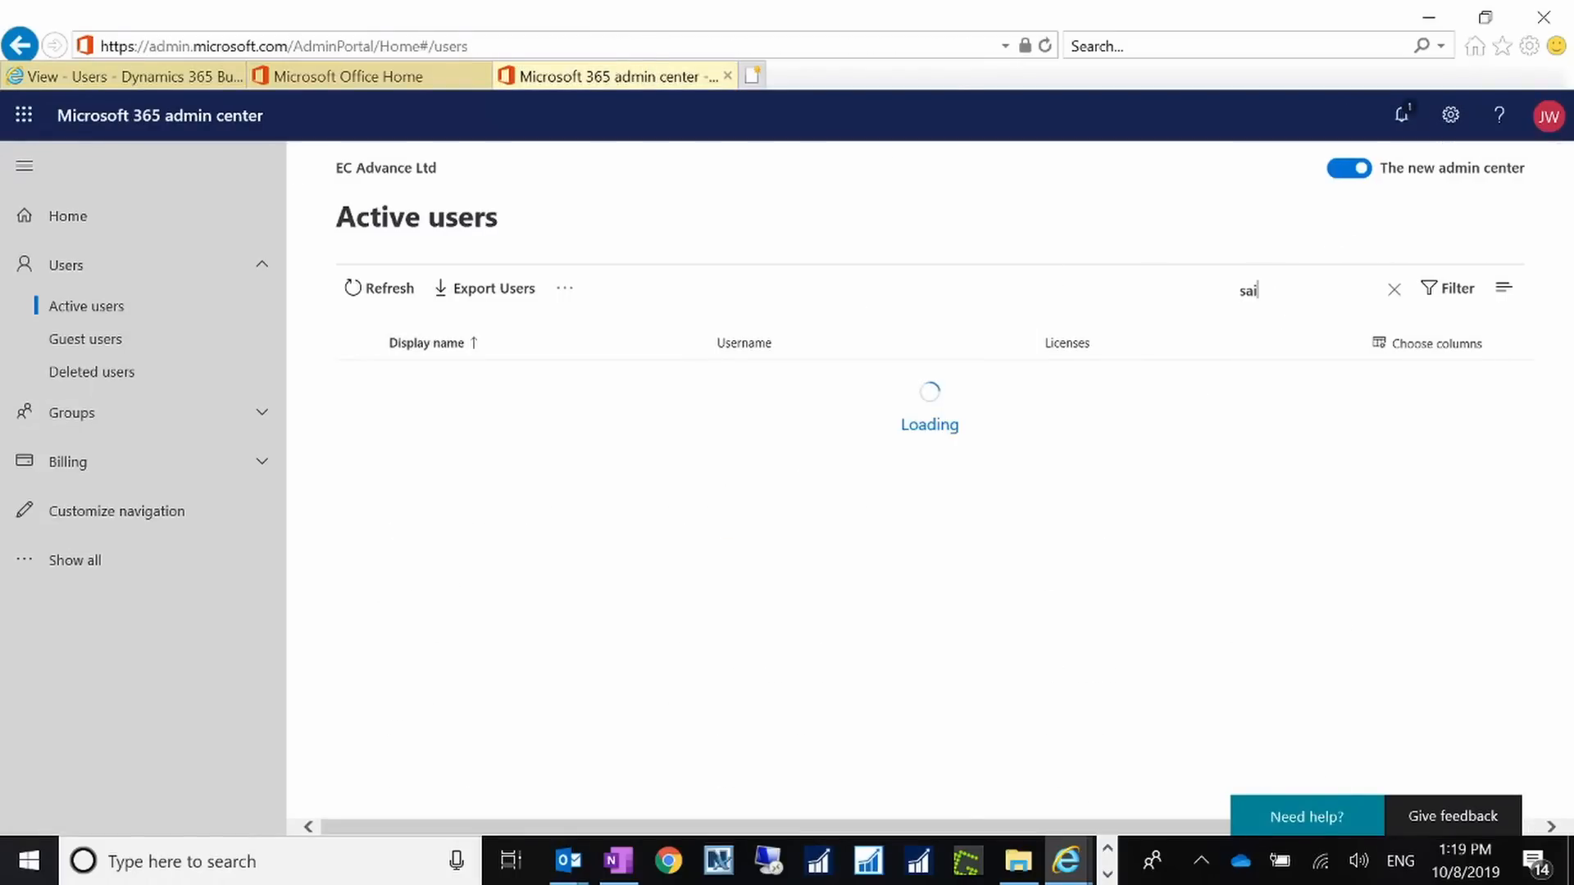
# Step: Recheck the disabled user's entry in Business Central and search the admin center's Deleted users by the same first name
pyautogui.click(174, 75)
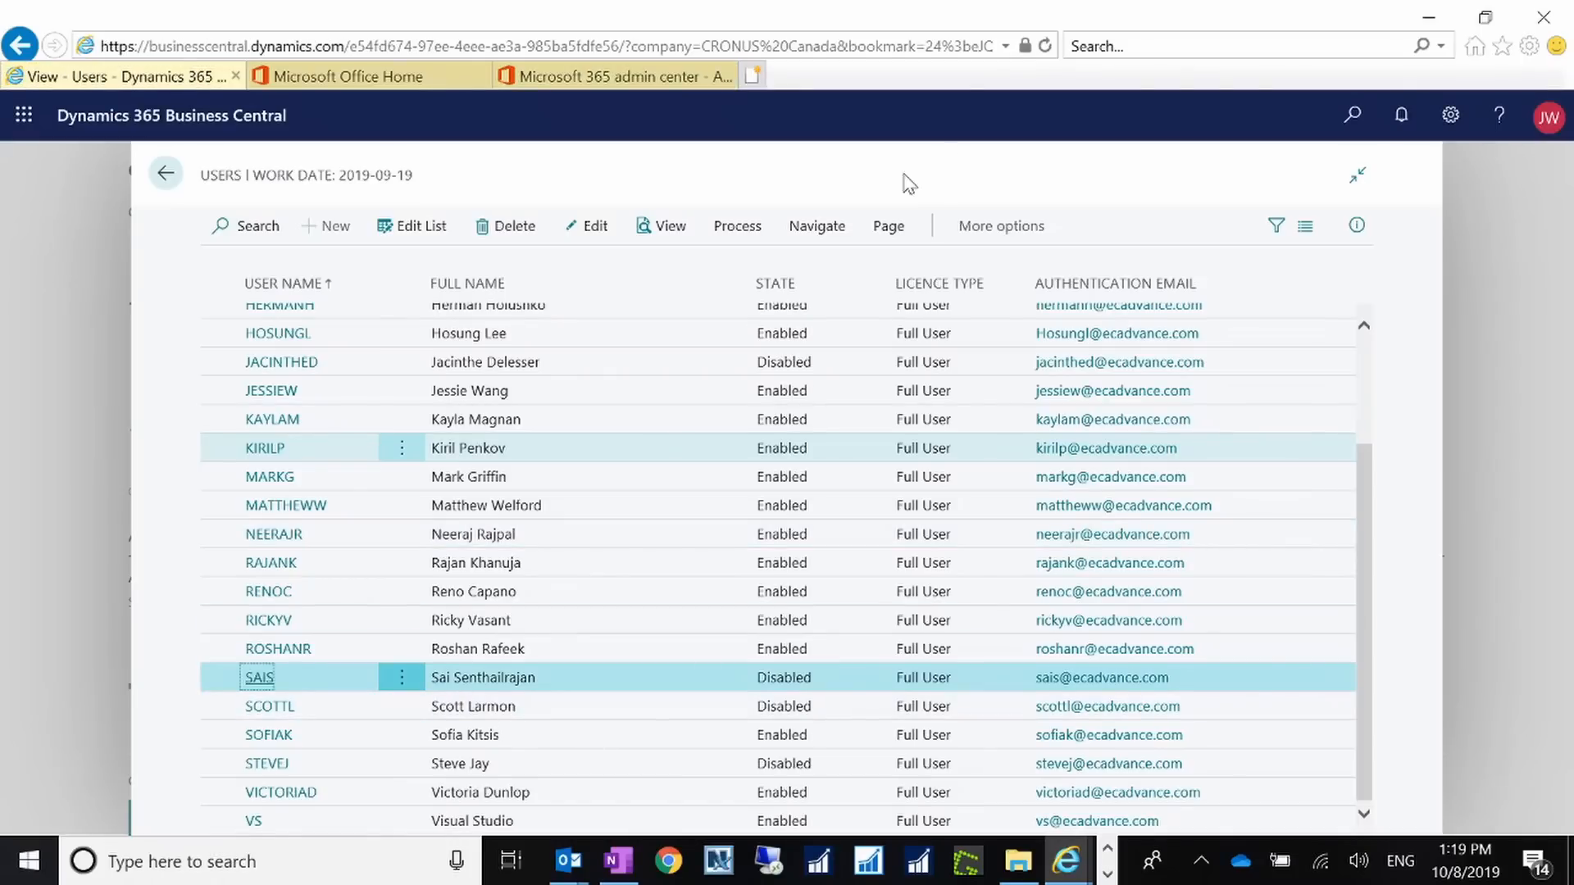
pyautogui.click(652, 78)
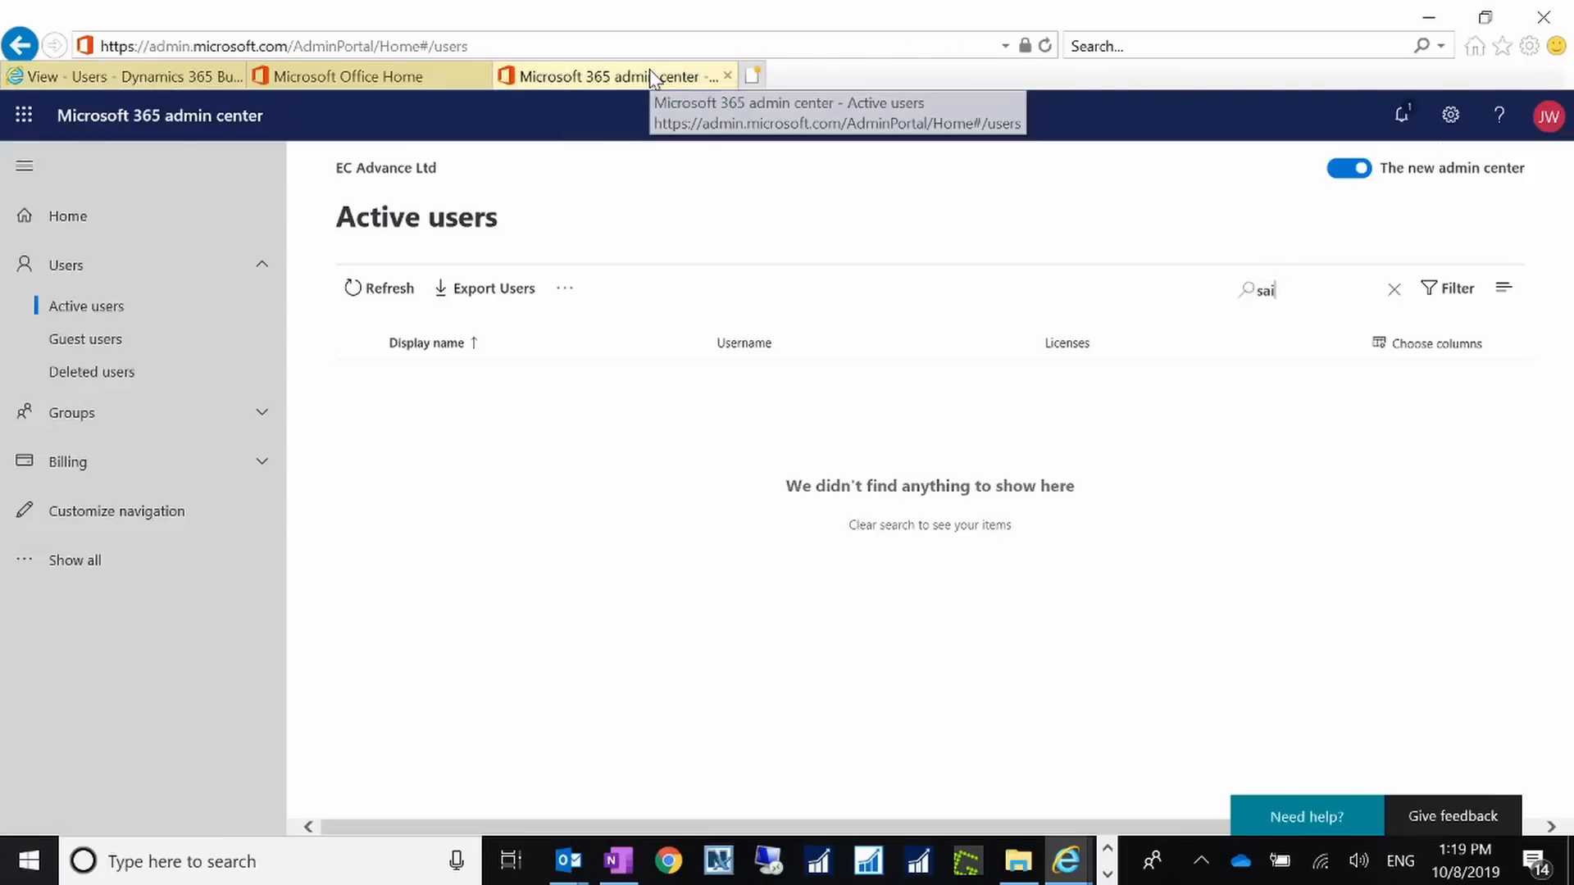
pyautogui.click(63, 375)
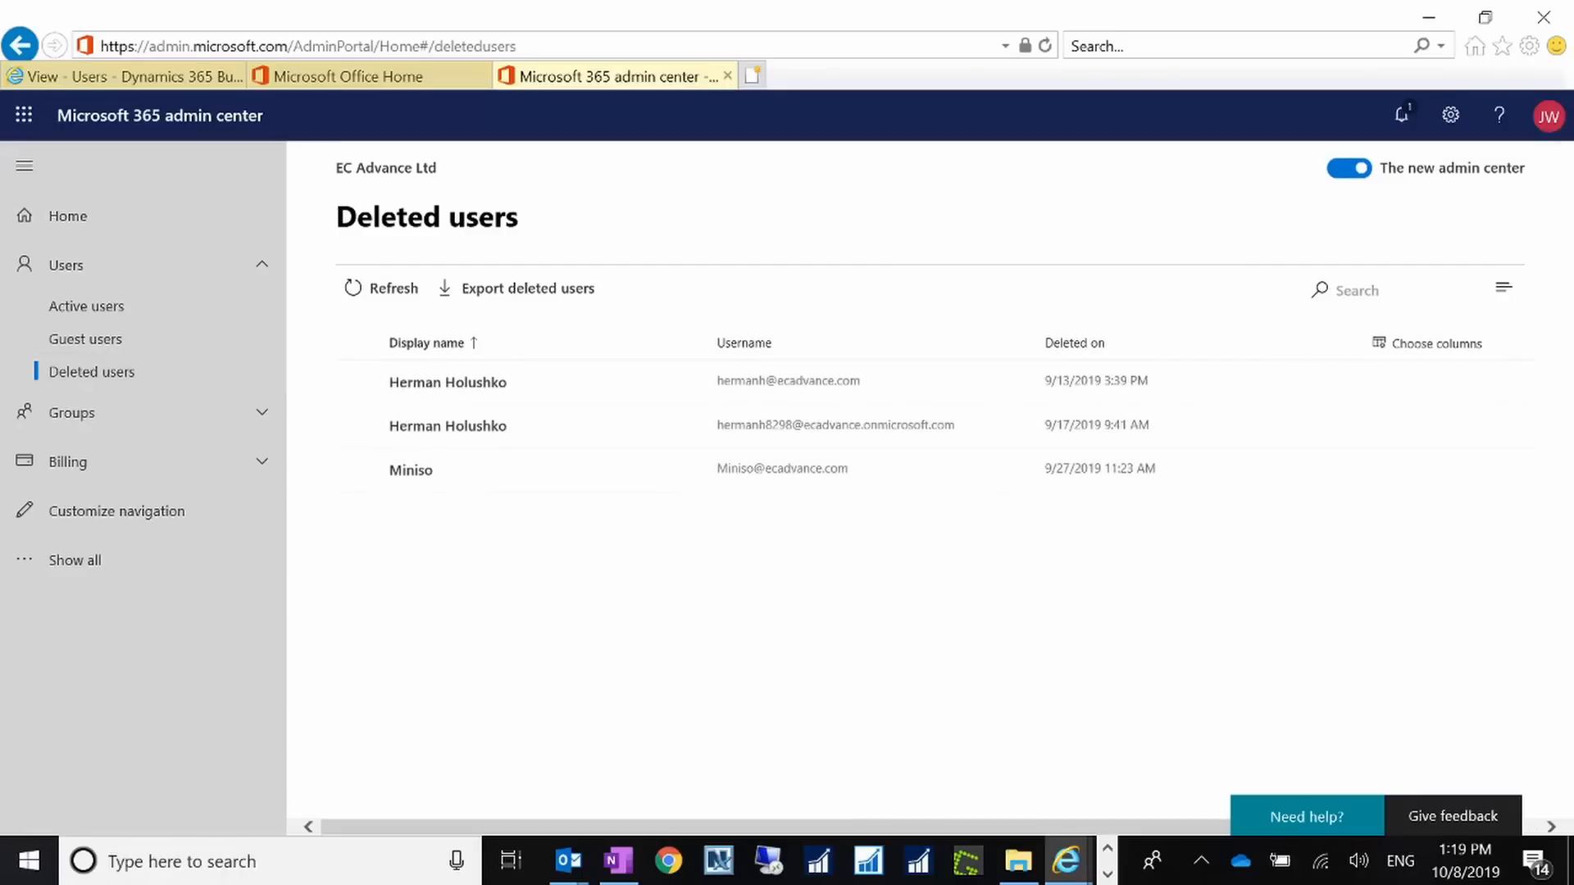
pyautogui.click(1345, 302)
pyautogui.write('sai')
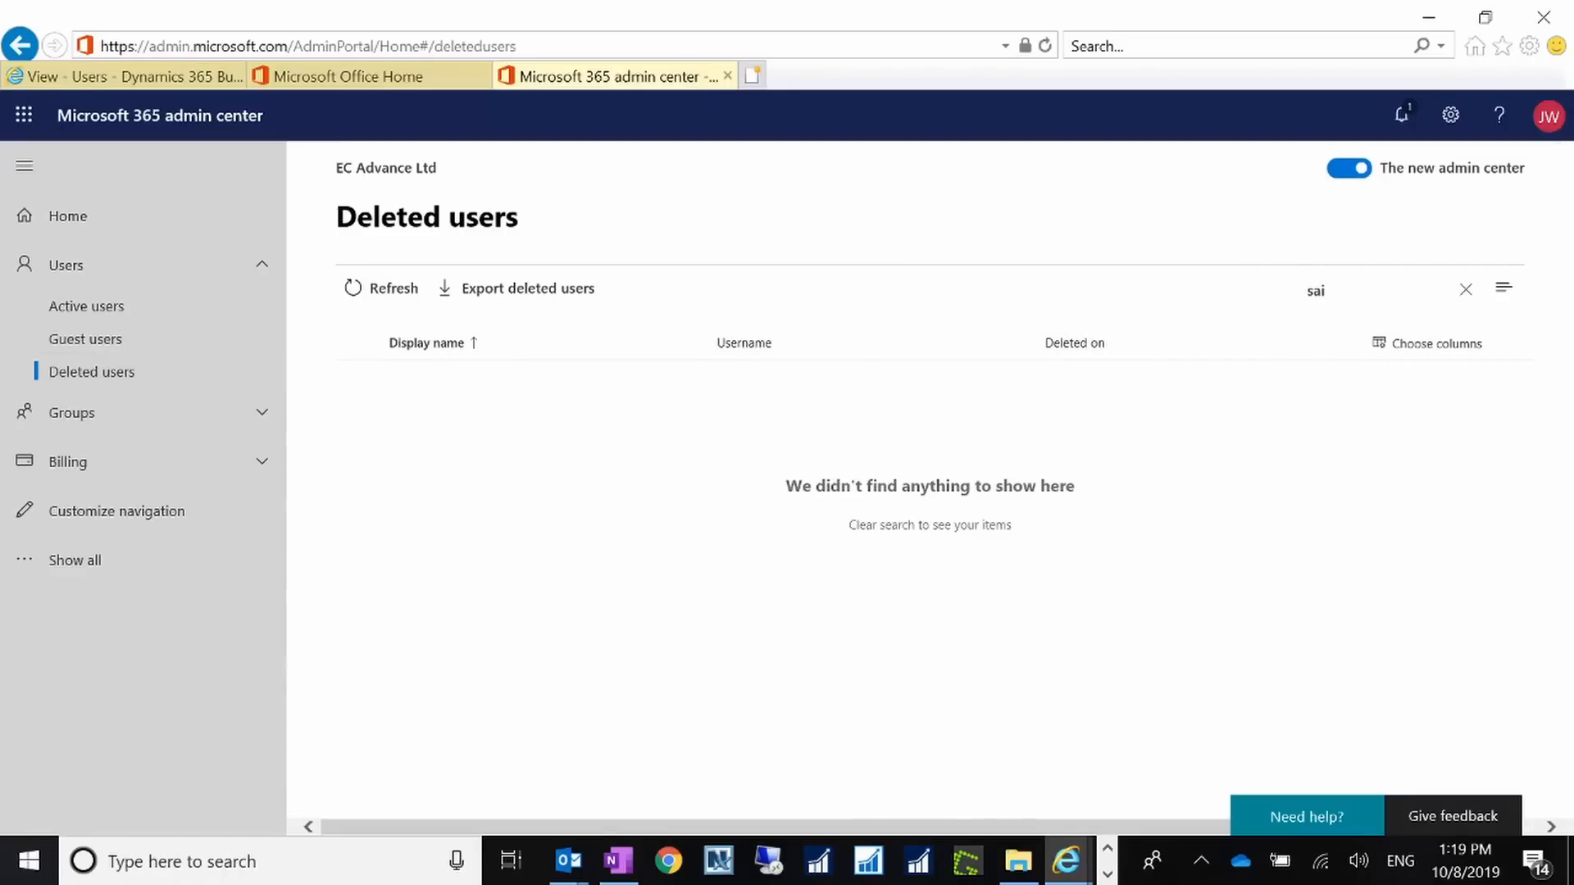
# Step: Show the admin center's Active users and compare them with the disabled user's entry in the Business Central Users list
pyautogui.click(147, 310)
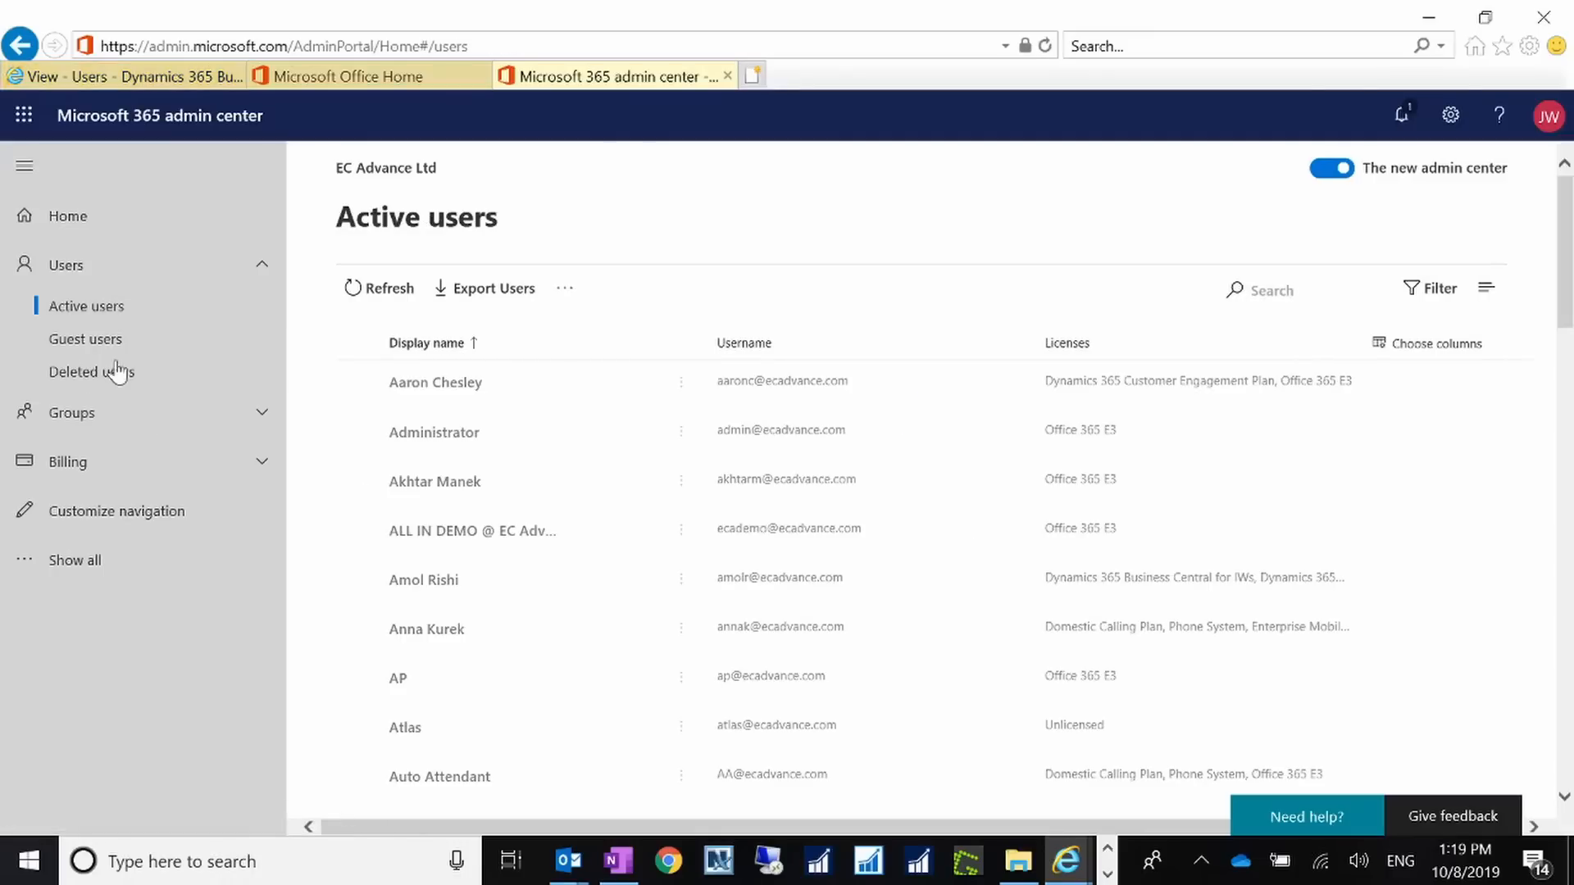
pyautogui.click(167, 78)
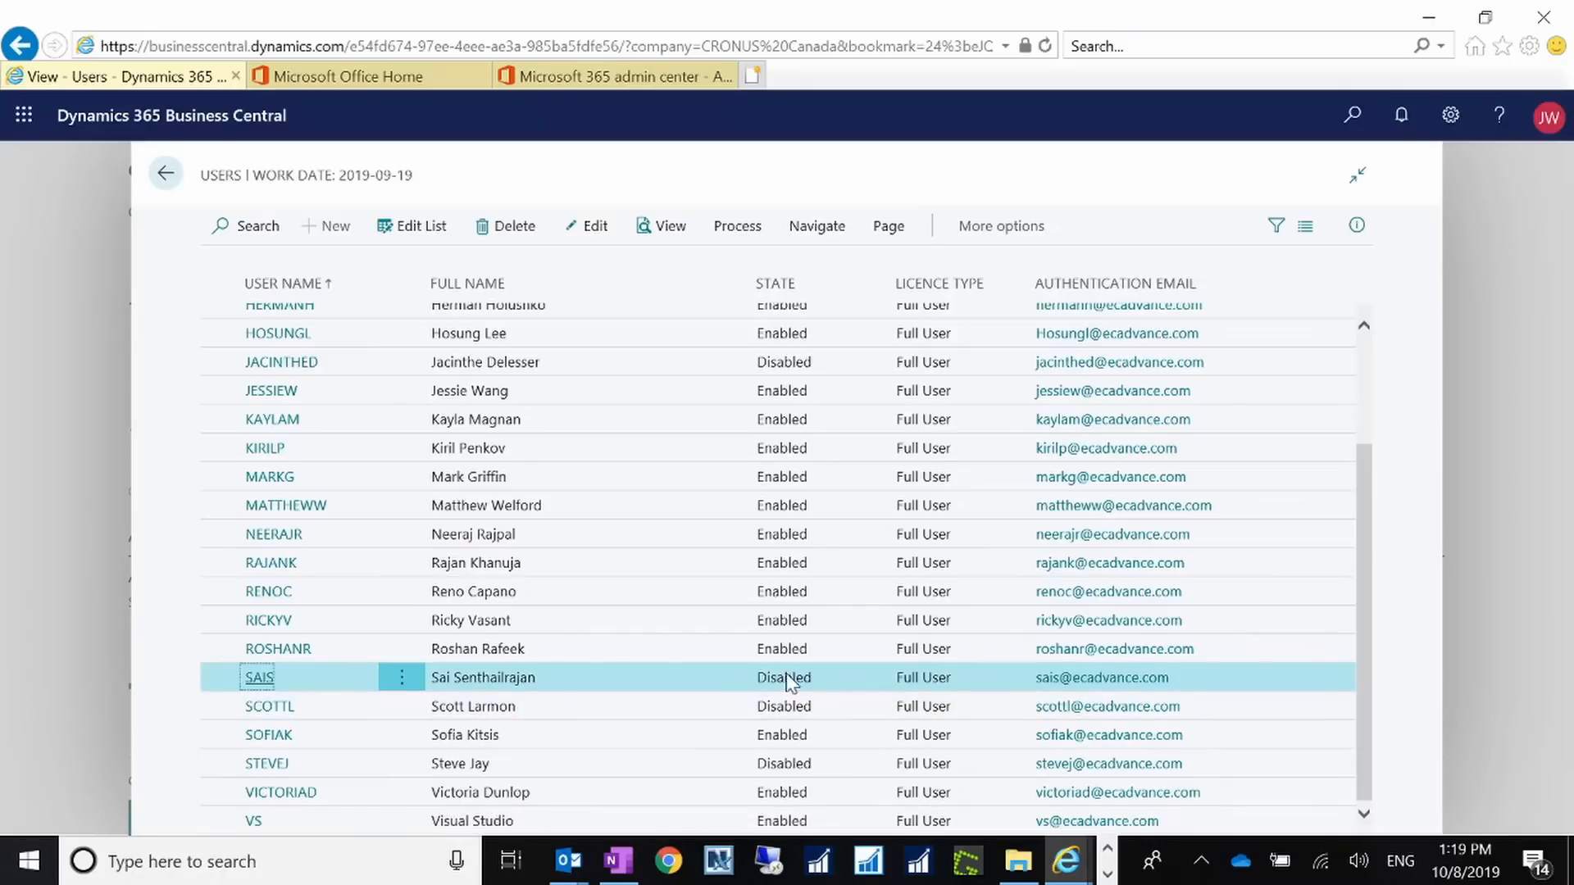
pyautogui.click(602, 74)
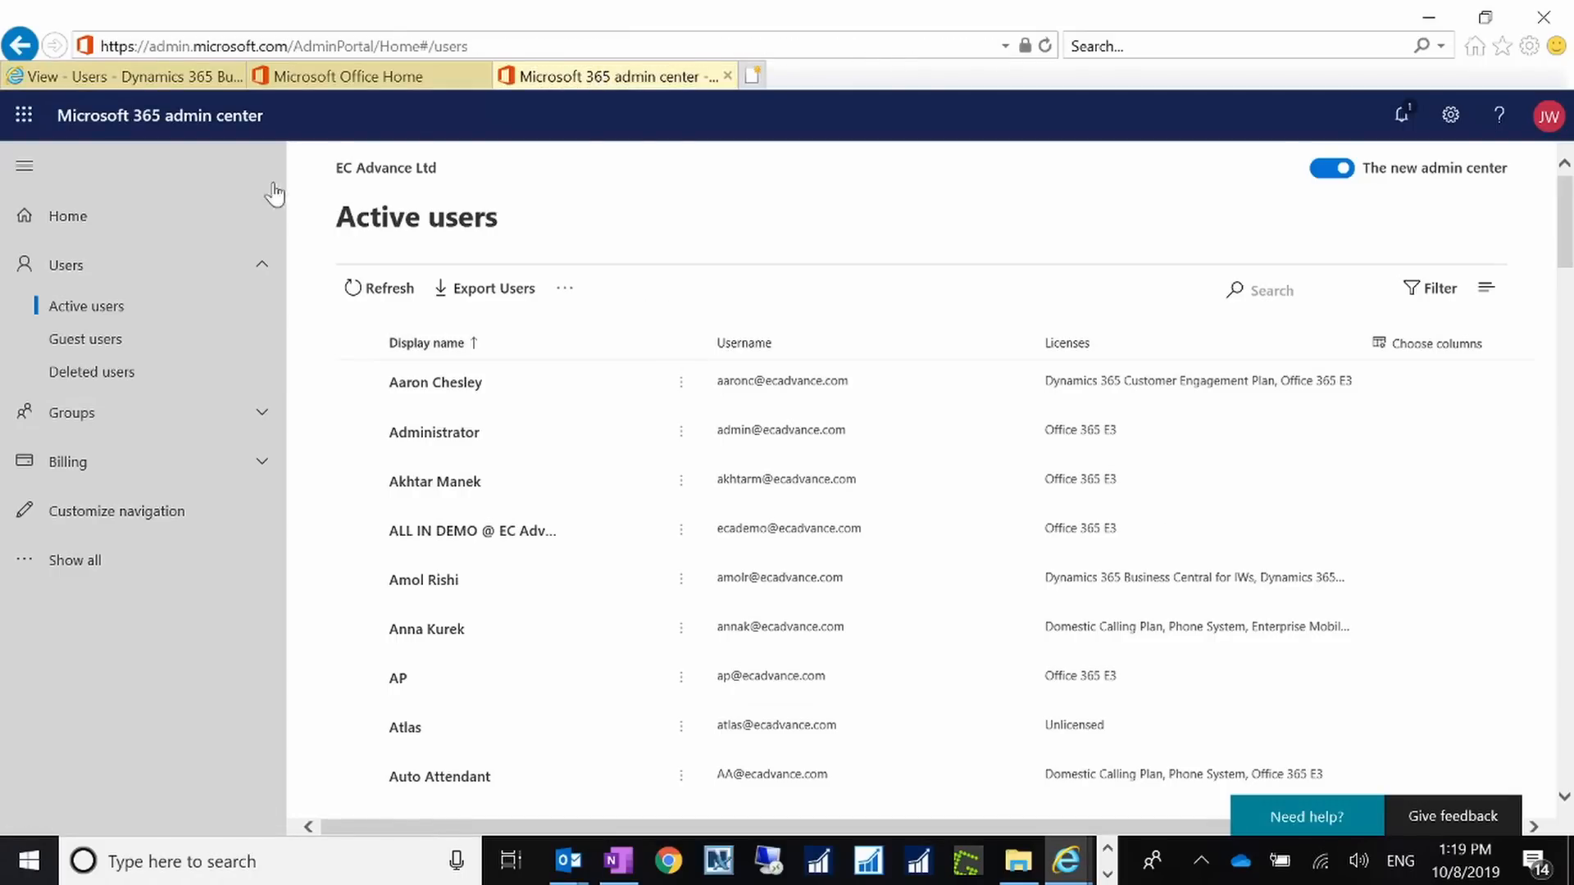
pyautogui.click(168, 77)
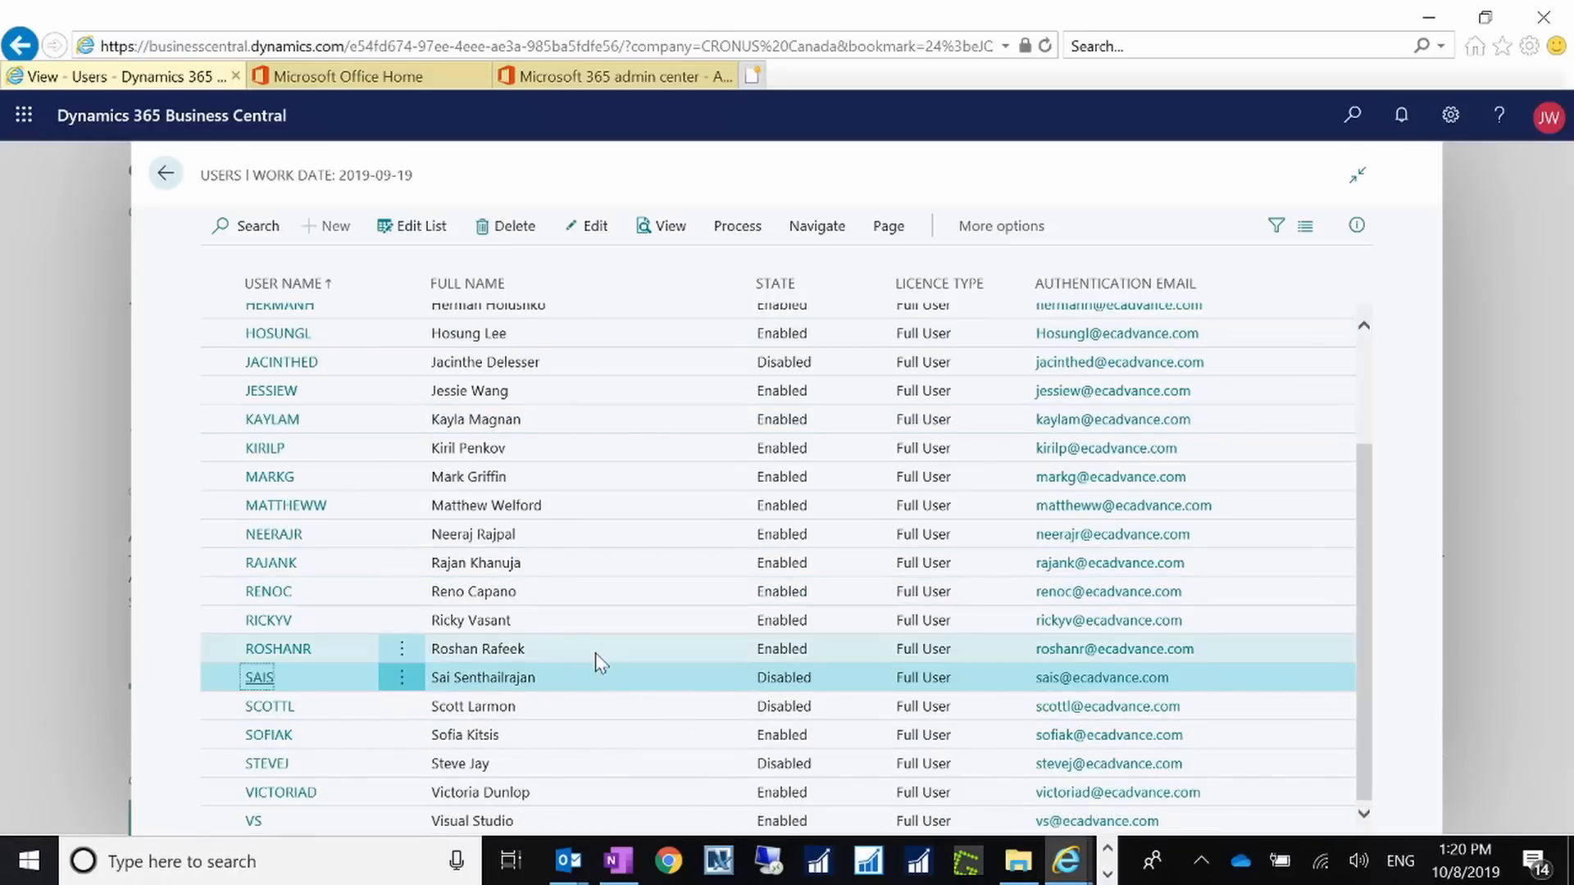
# Step: Close the Microsoft 365 admin center and Office home pages, returning to the Business Central Users list
pyautogui.click(657, 80)
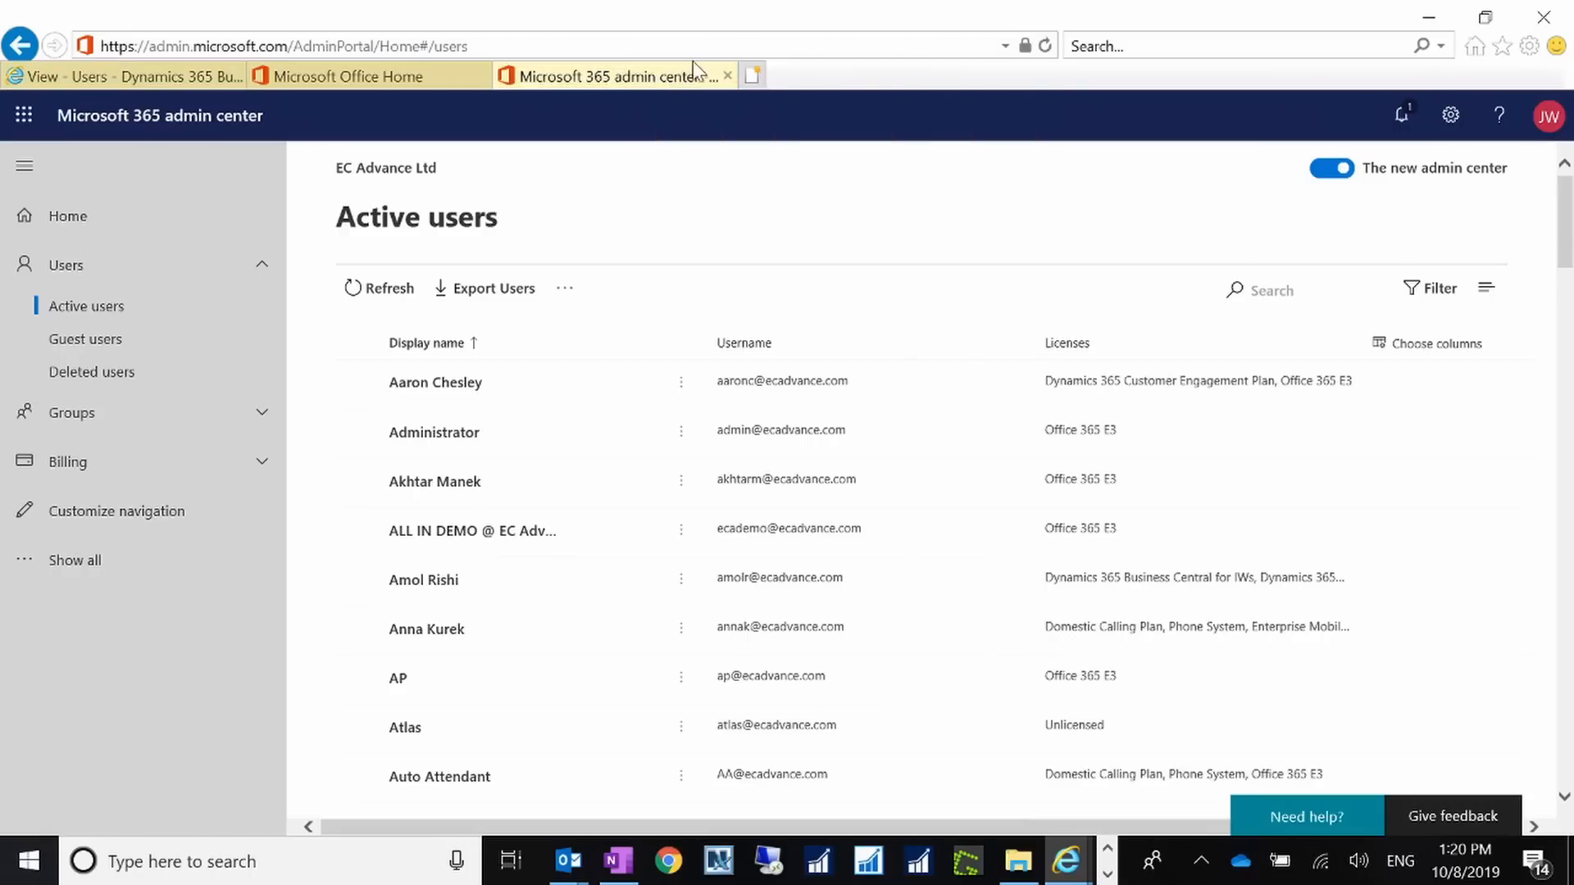
pyautogui.click(727, 77)
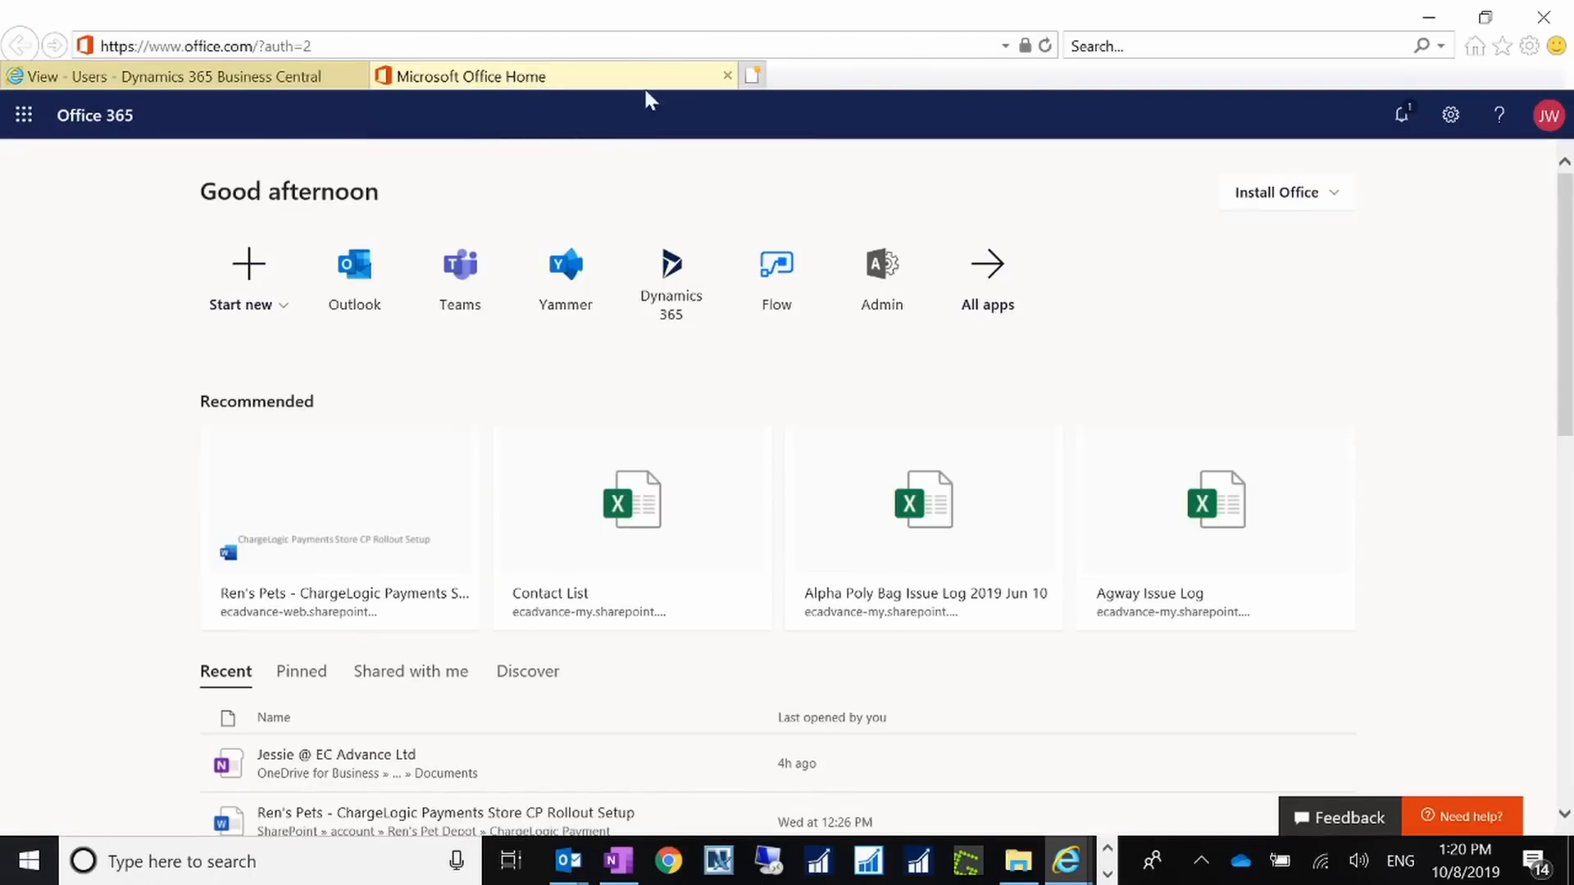
pyautogui.click(726, 76)
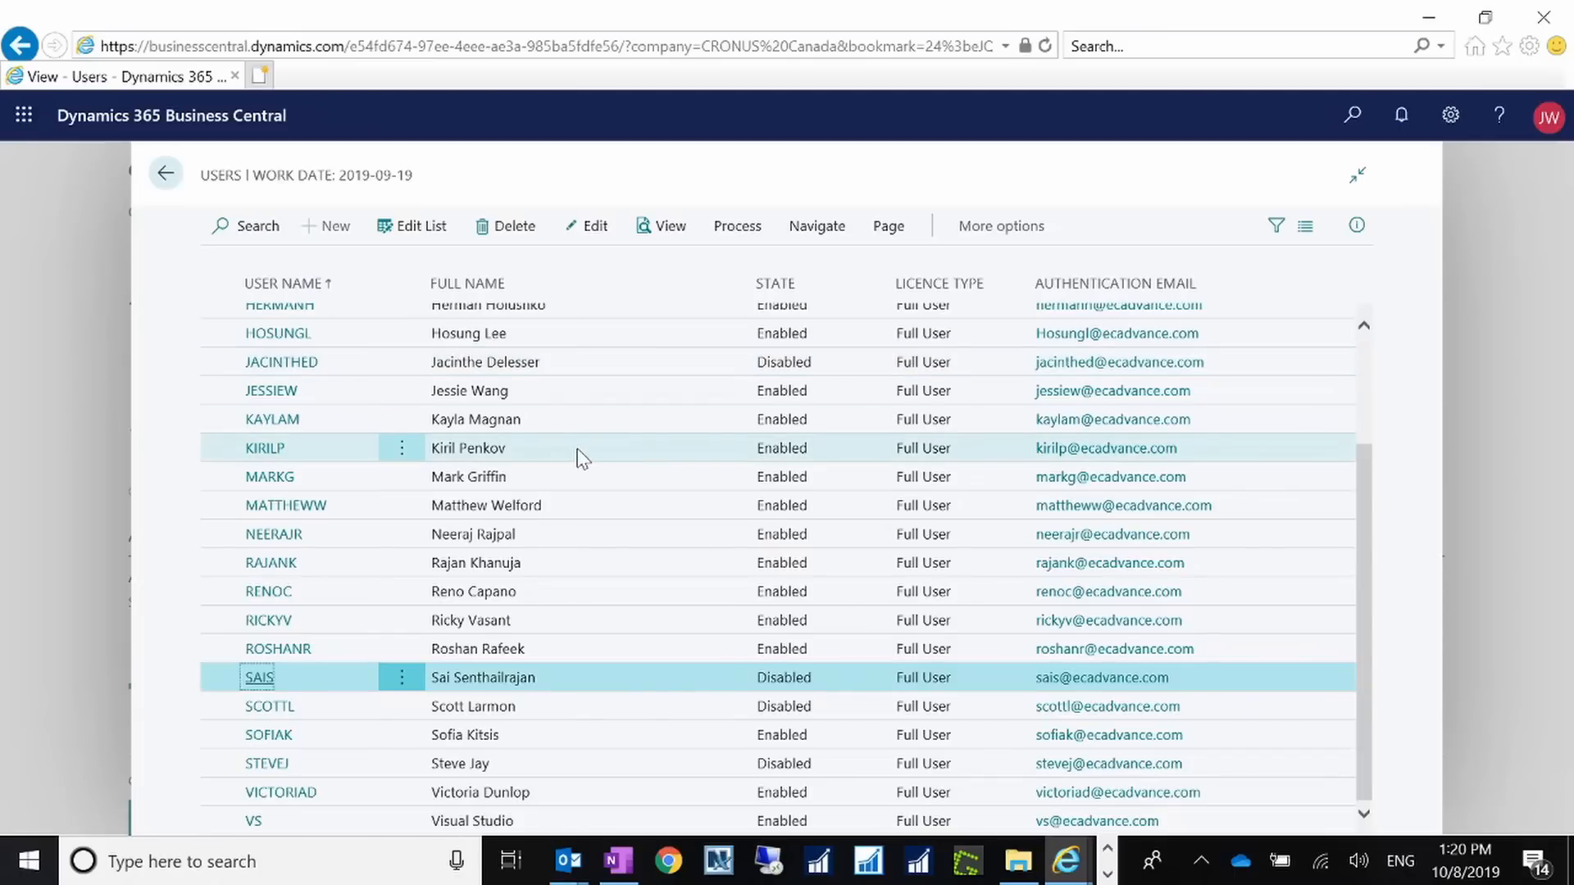
# Step: Open Business Central's Help and Support page and follow its aka.ms/BusinessCentralIdeas feedback link
pyautogui.click(1494, 123)
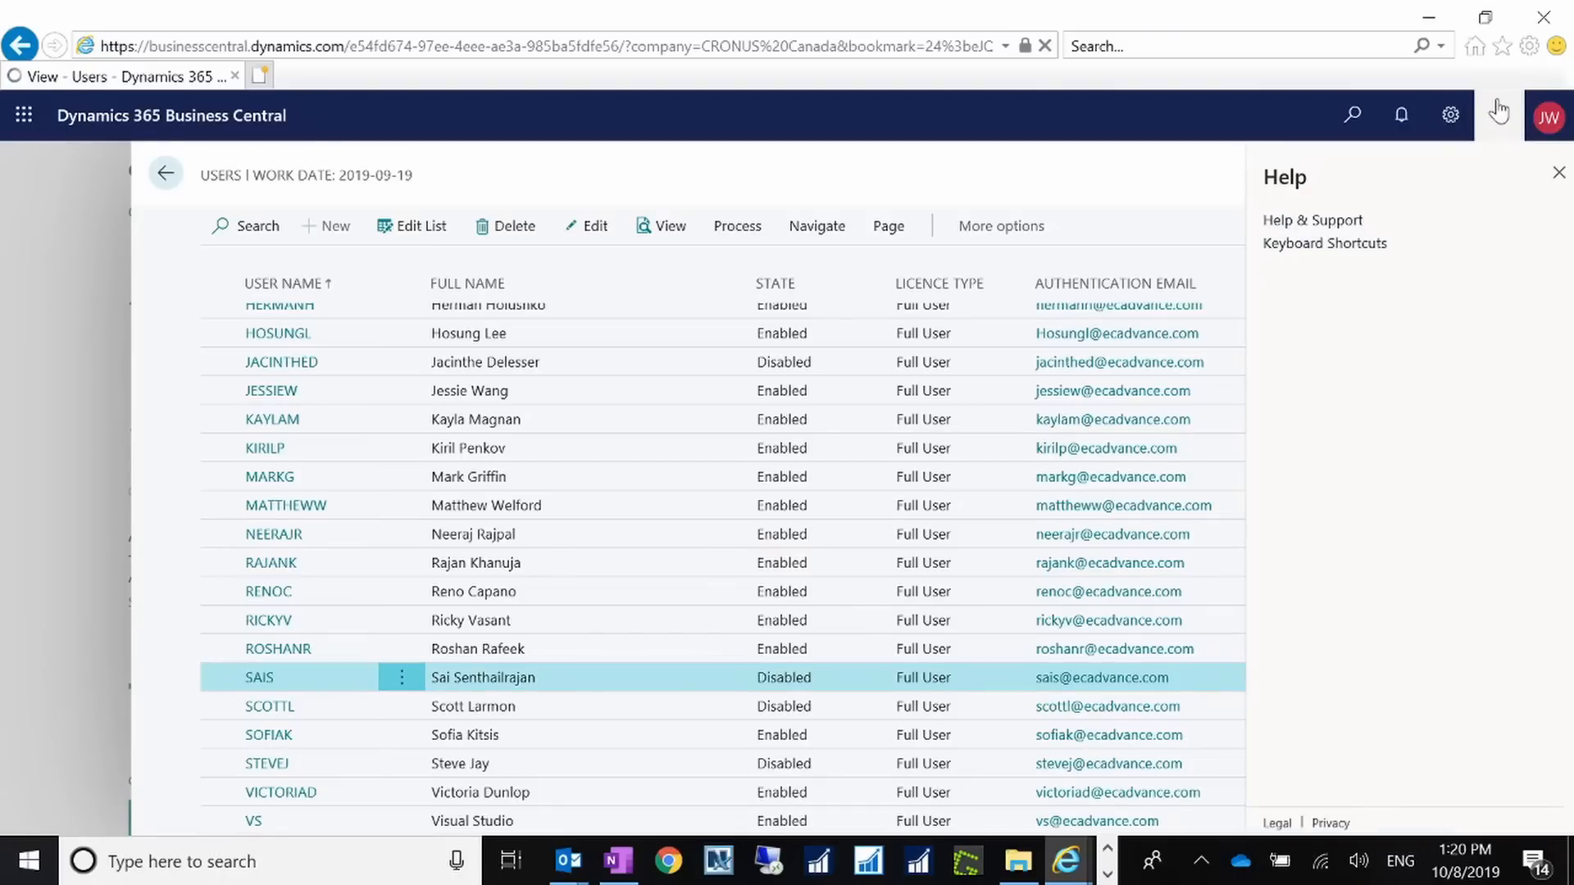
pyautogui.click(1332, 244)
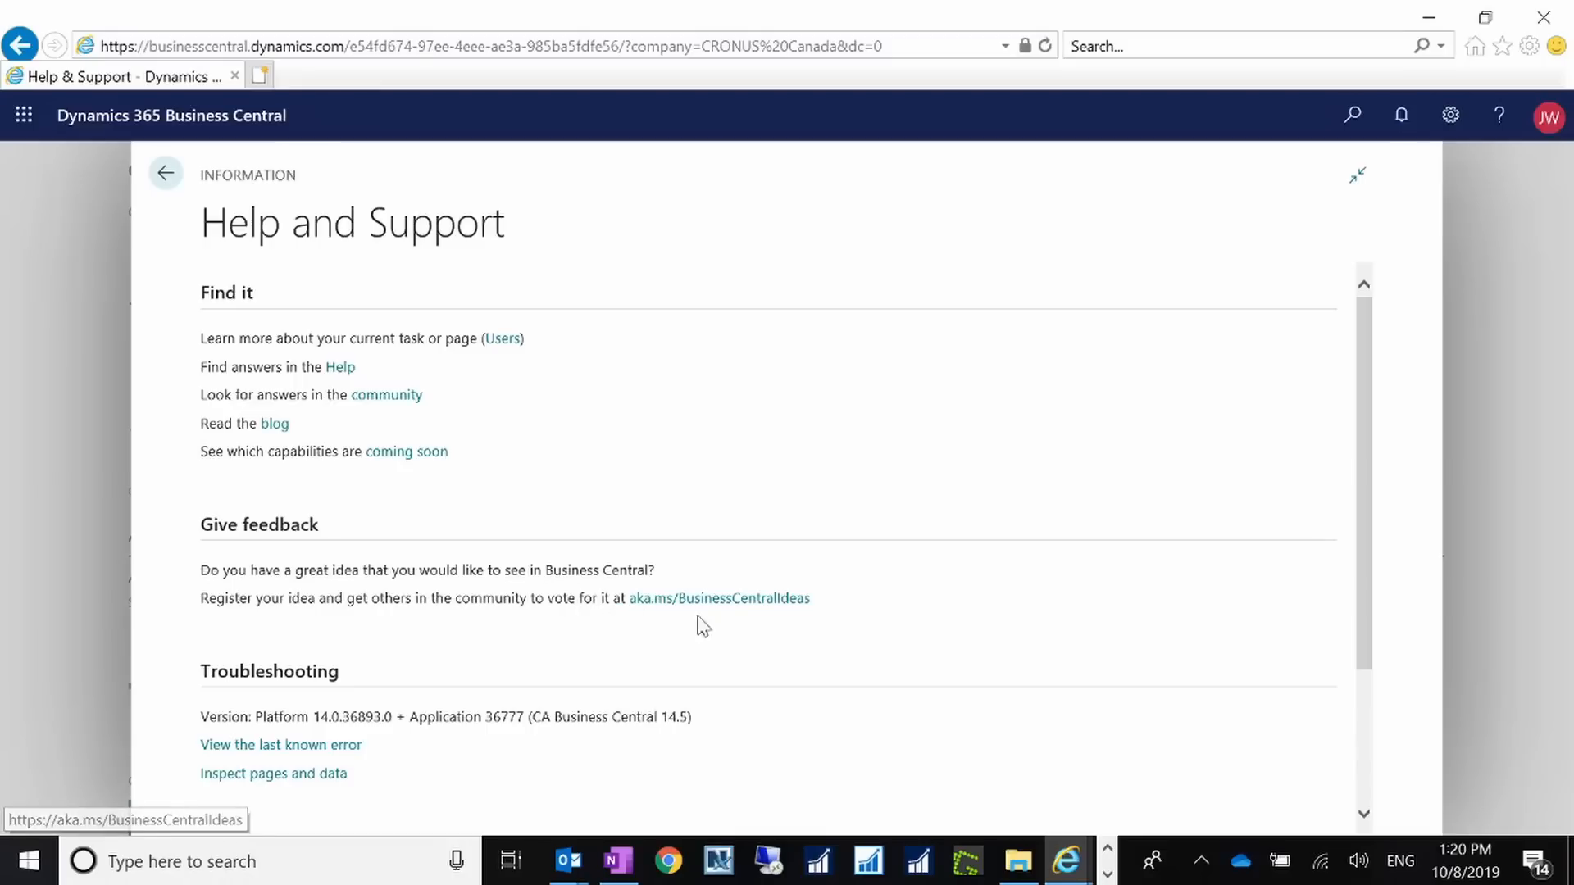
pyautogui.click(774, 601)
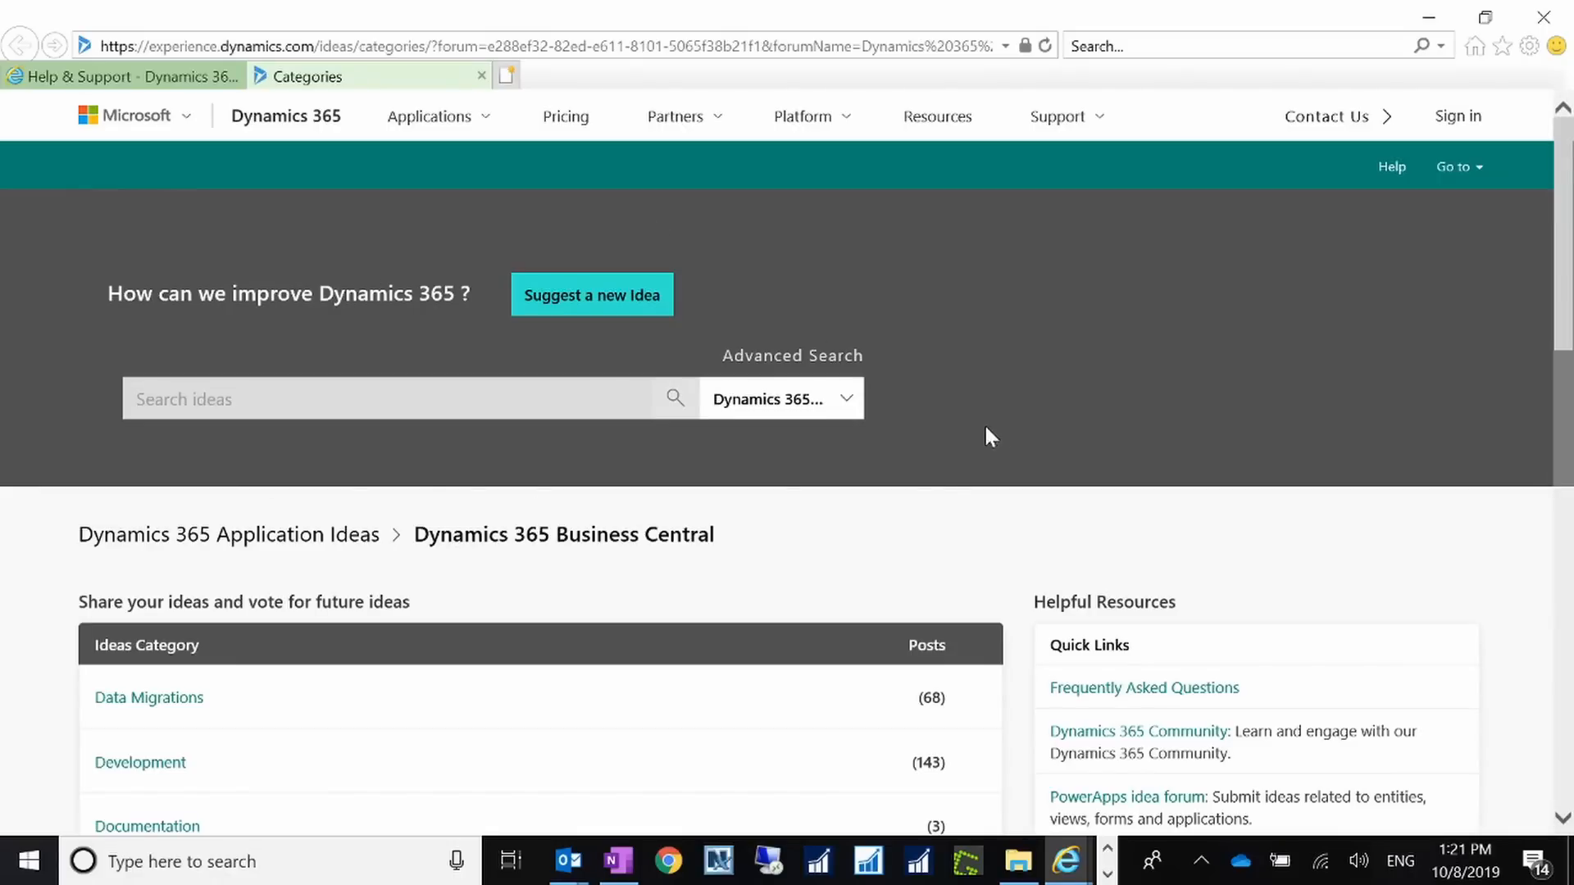
# Step: Examine the Business Central idea categories and the option for suggesting a new idea
pyautogui.scroll(-5, 1068, 446)
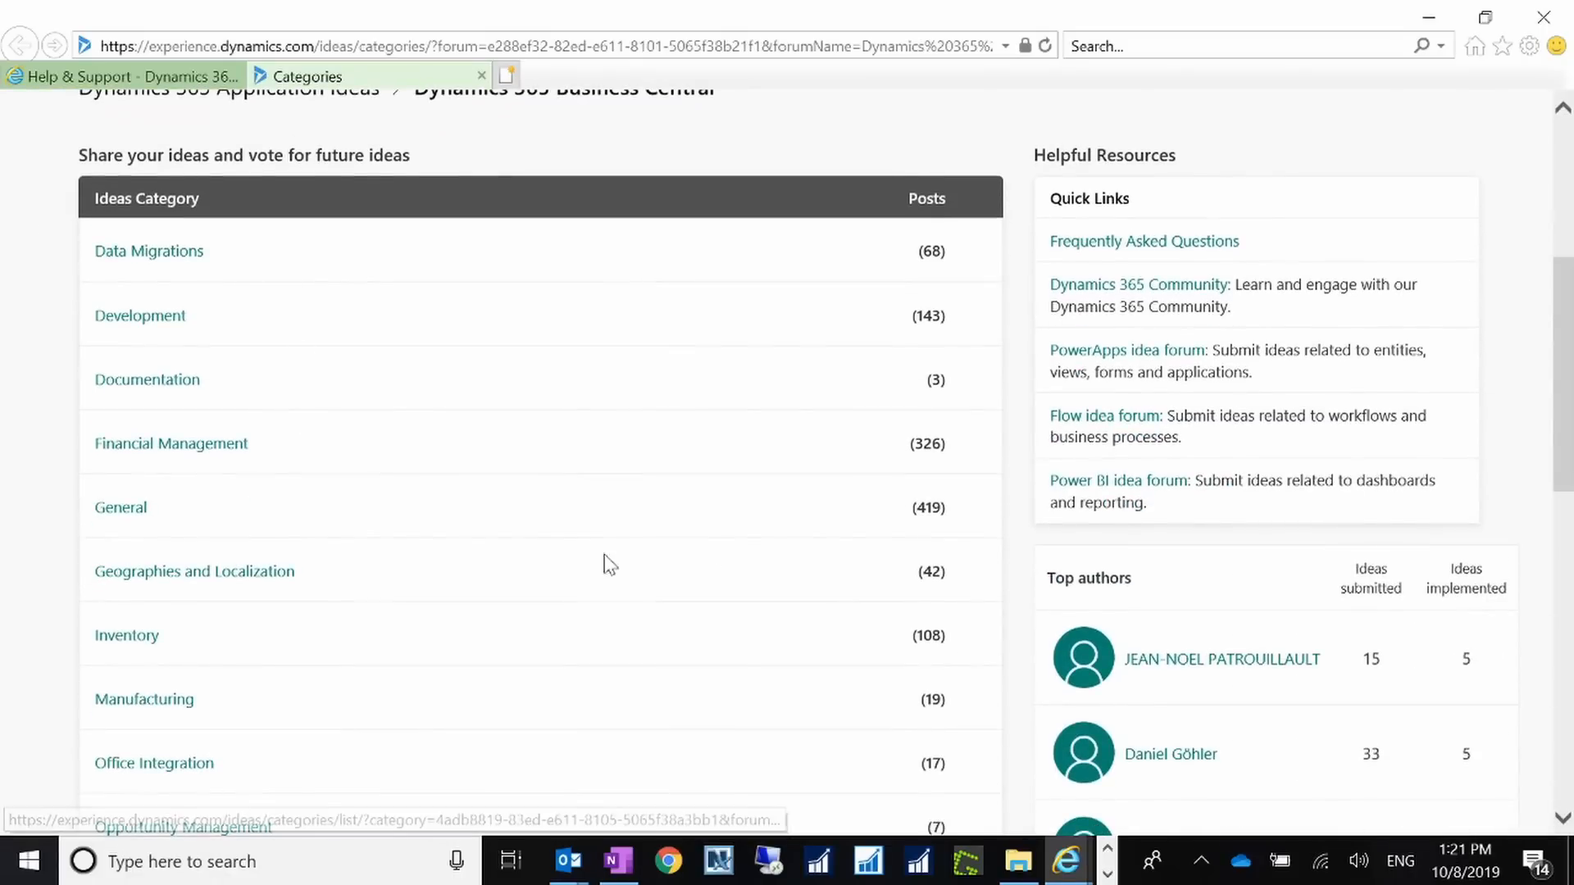
pyautogui.scroll(3, 714, 511)
pyautogui.scroll(3, 719, 518)
pyautogui.scroll(-5, 730, 534)
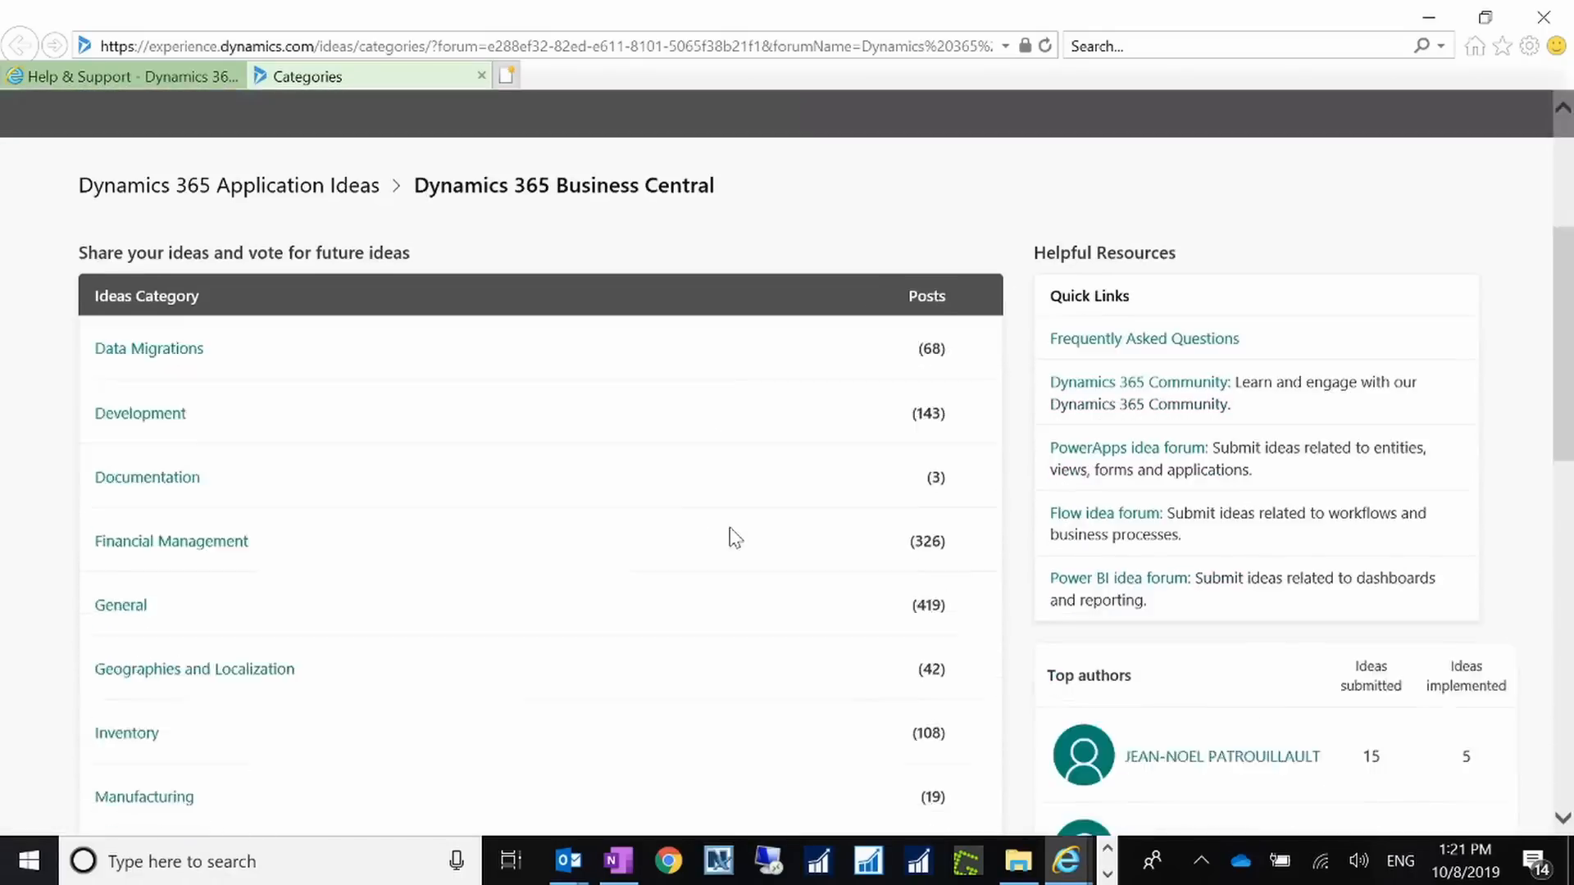
pyautogui.scroll(5, 732, 537)
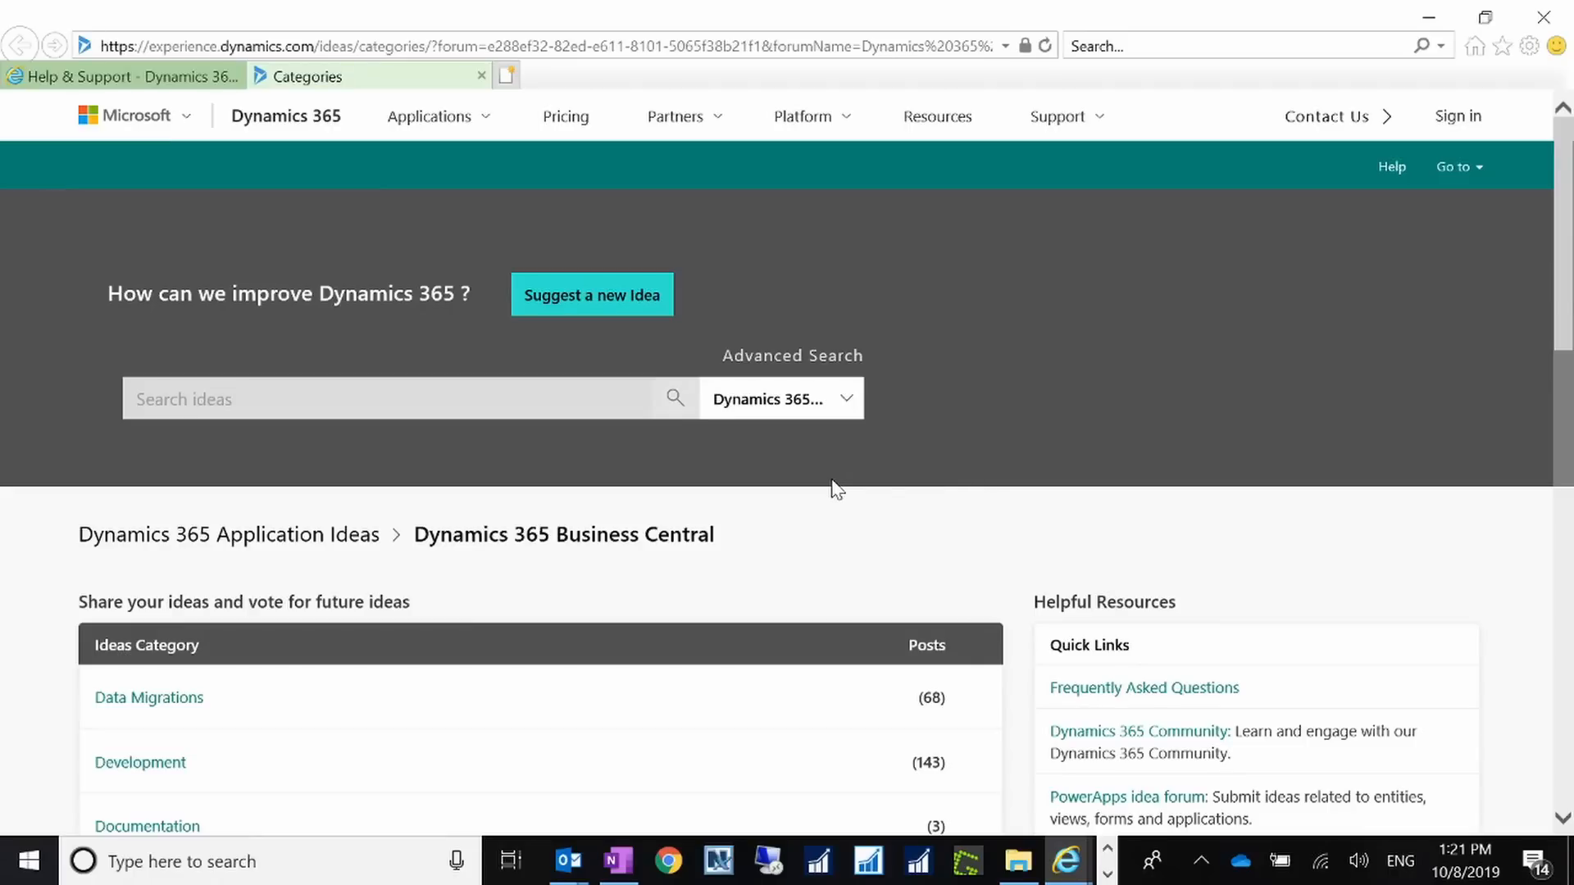
pyautogui.scroll(-1, 835, 489)
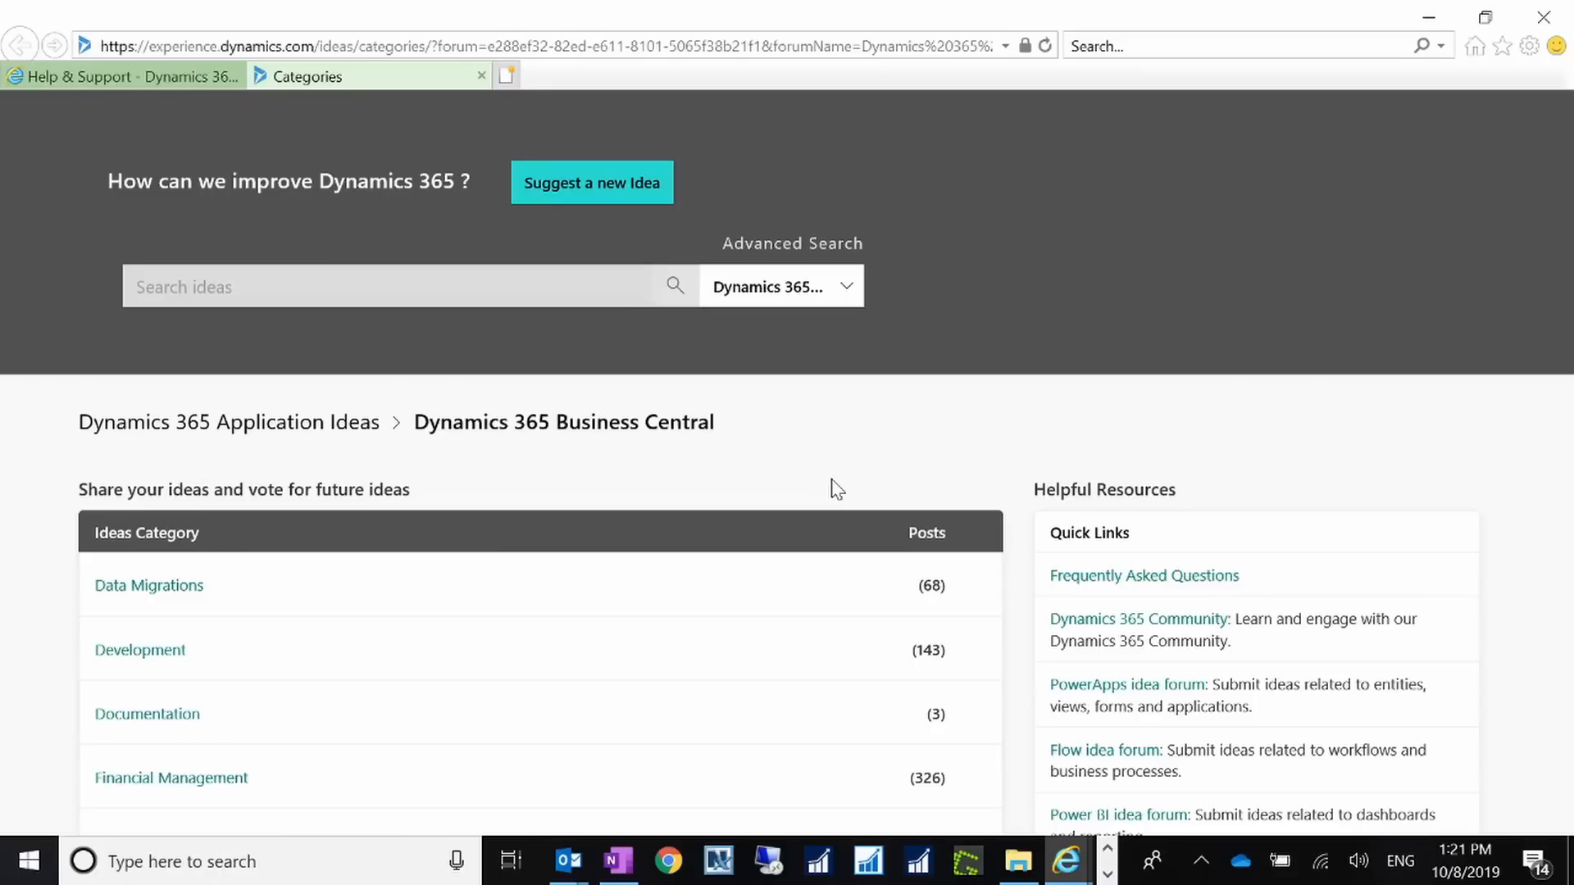
pyautogui.scroll(-6, 836, 490)
pyautogui.scroll(4, 835, 490)
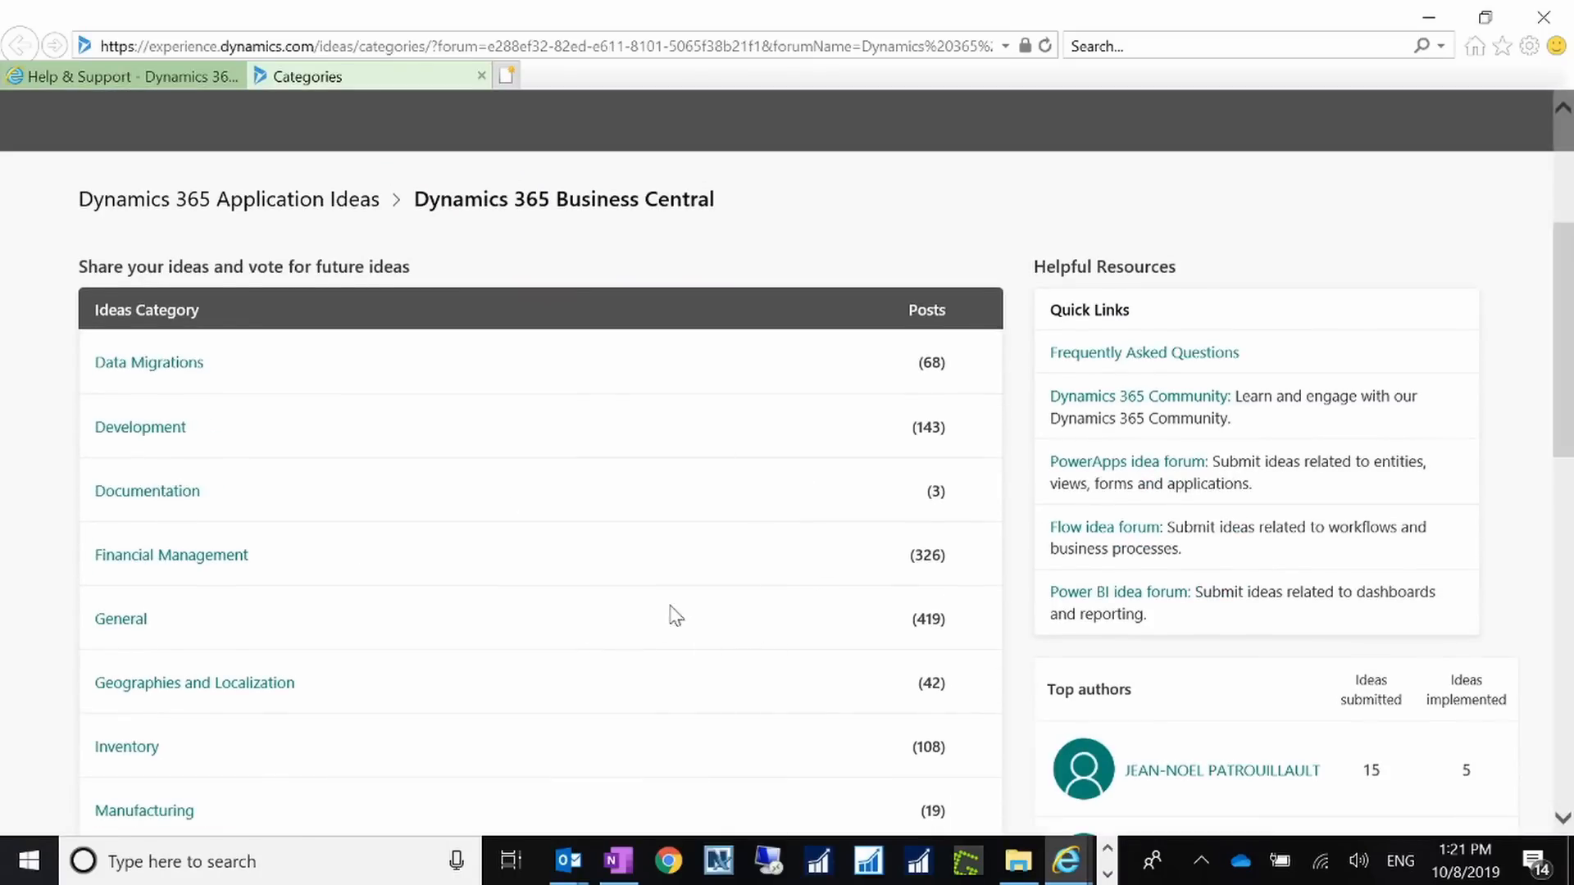
pyautogui.scroll(4, 676, 617)
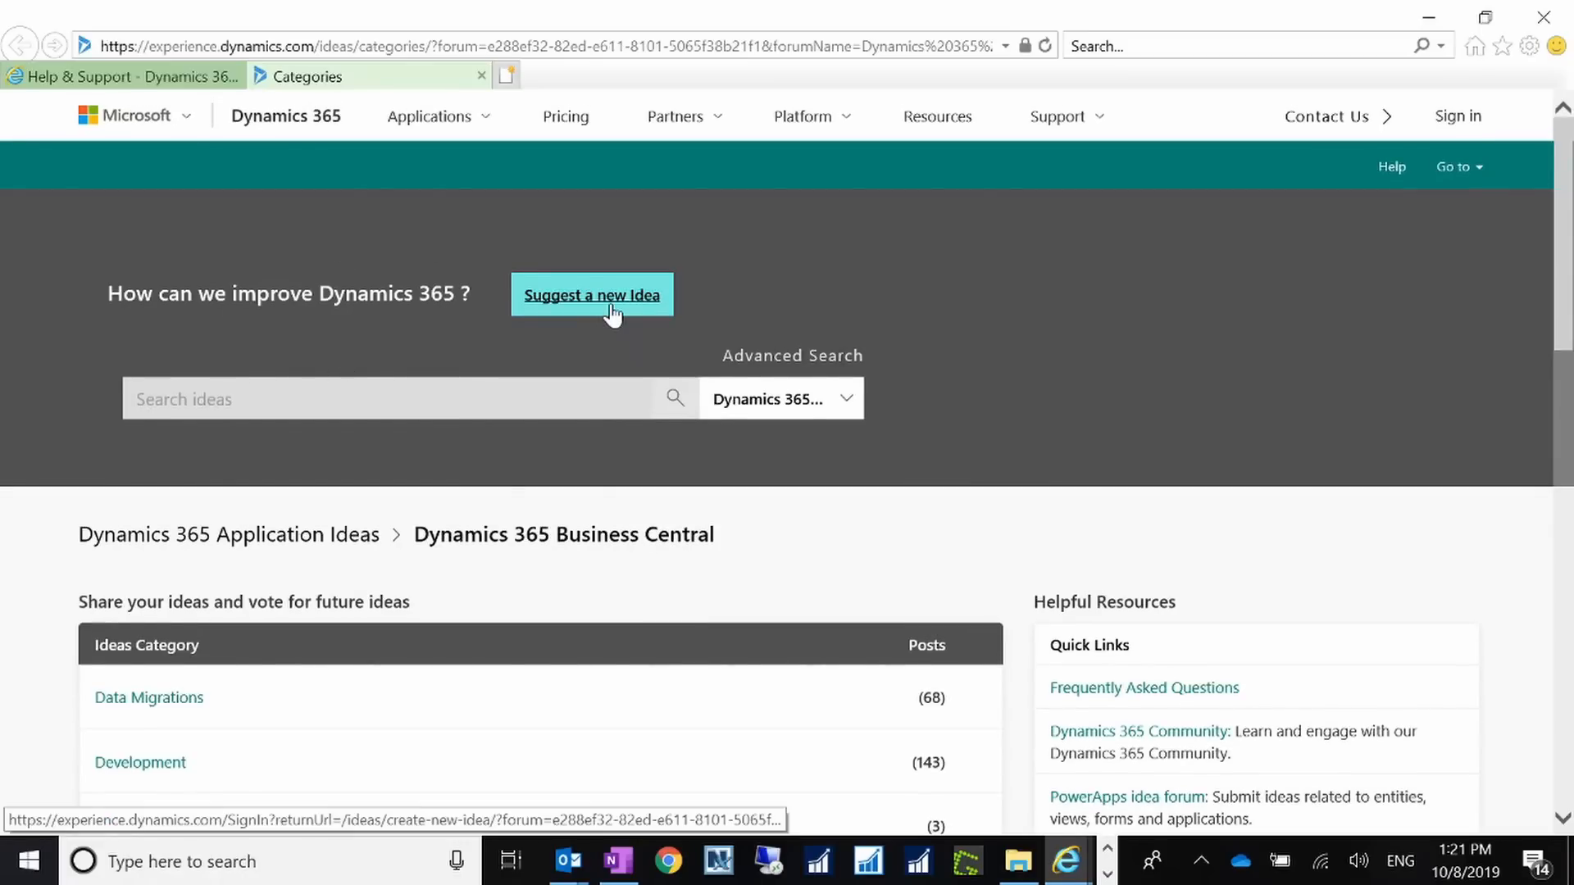
# Step: Switch to Microsoft Edge and show the idea "Hide Disabled Business Central Users by Default" full screen, dismissing the mail notification
pyautogui.moveTo(1091, 878)
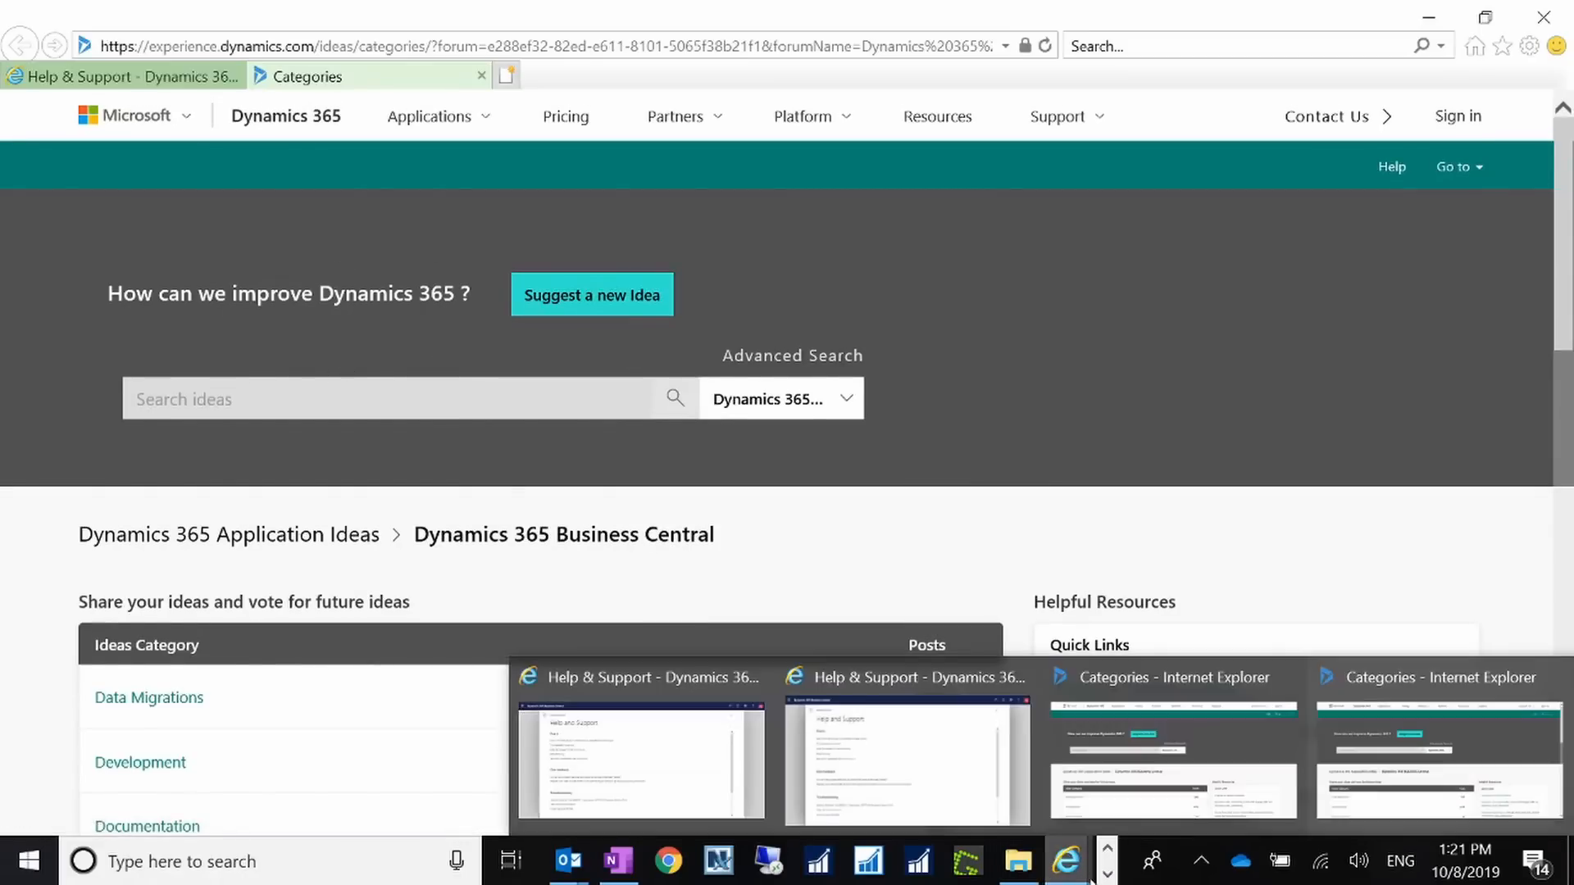
pyautogui.click(1106, 874)
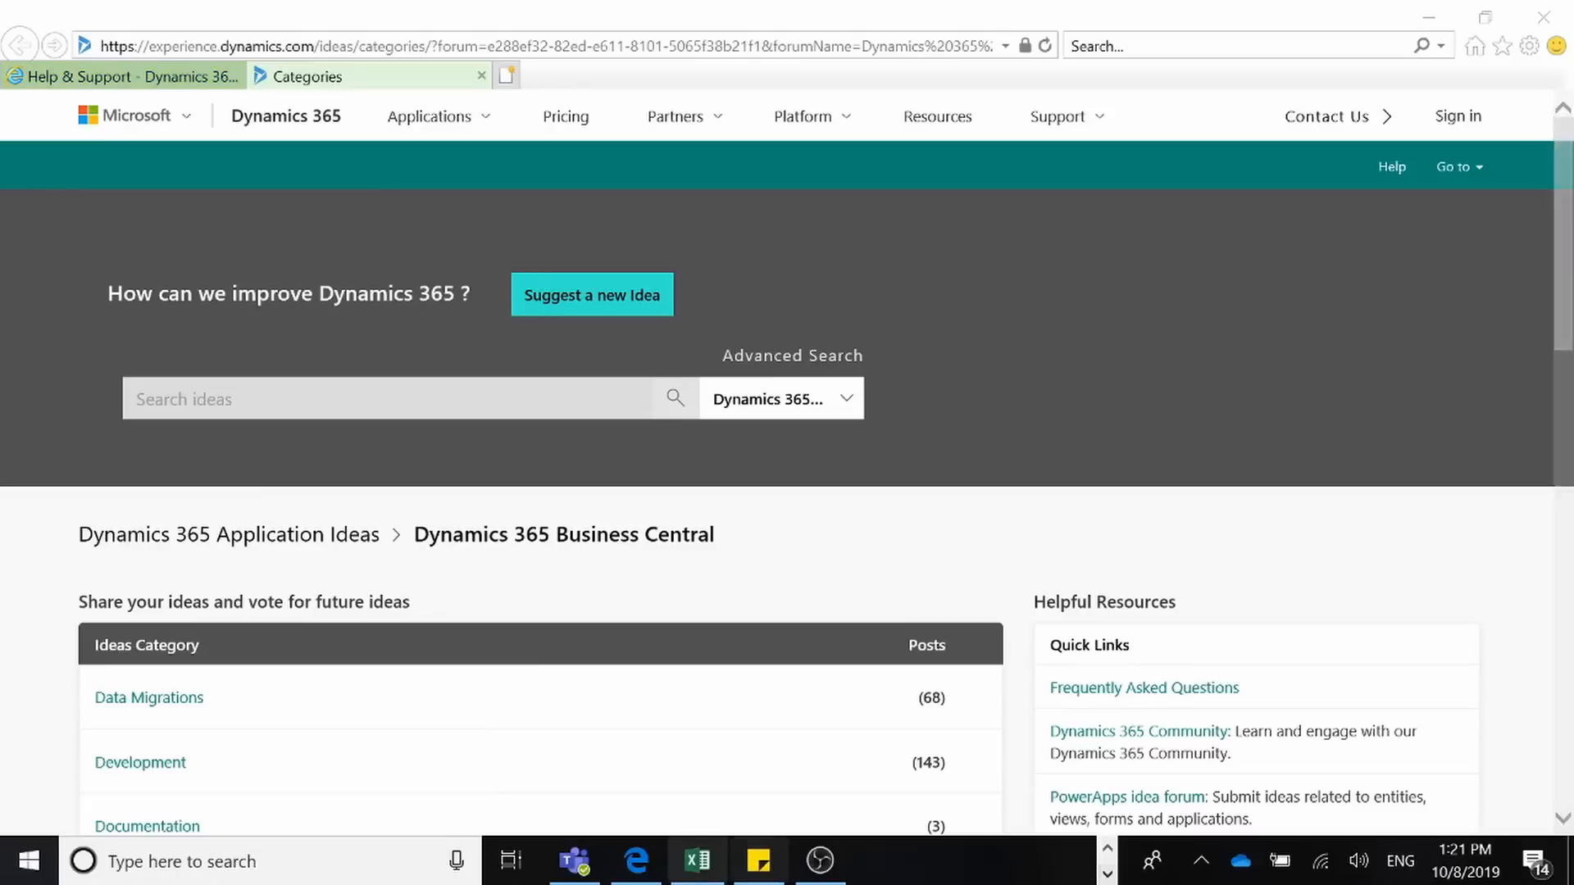
pyautogui.click(652, 867)
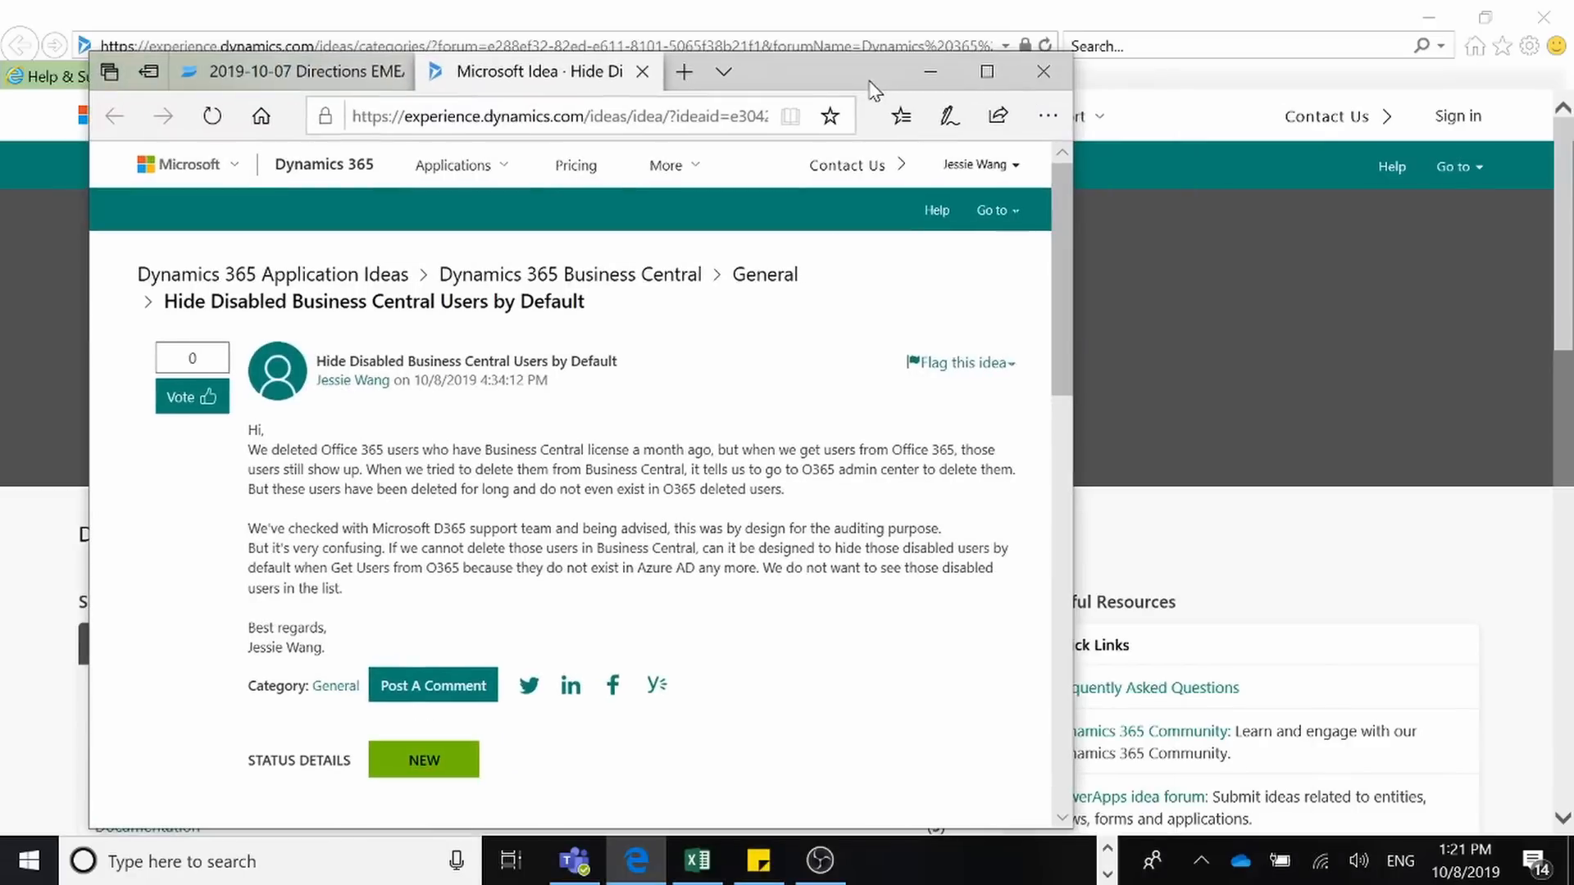
pyautogui.click(987, 73)
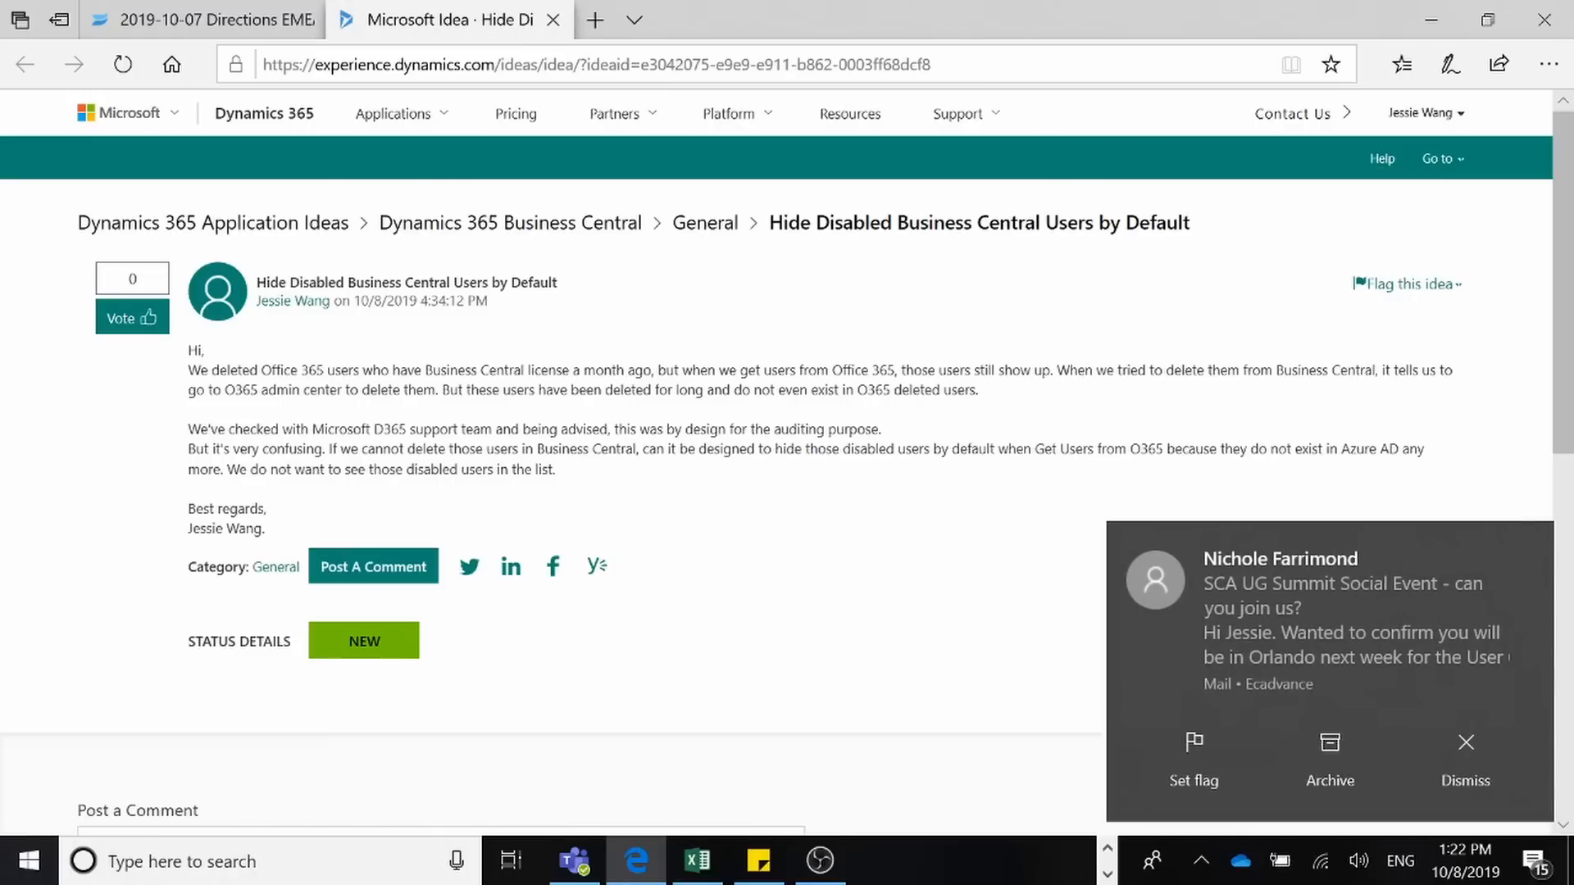
pyautogui.click(1501, 748)
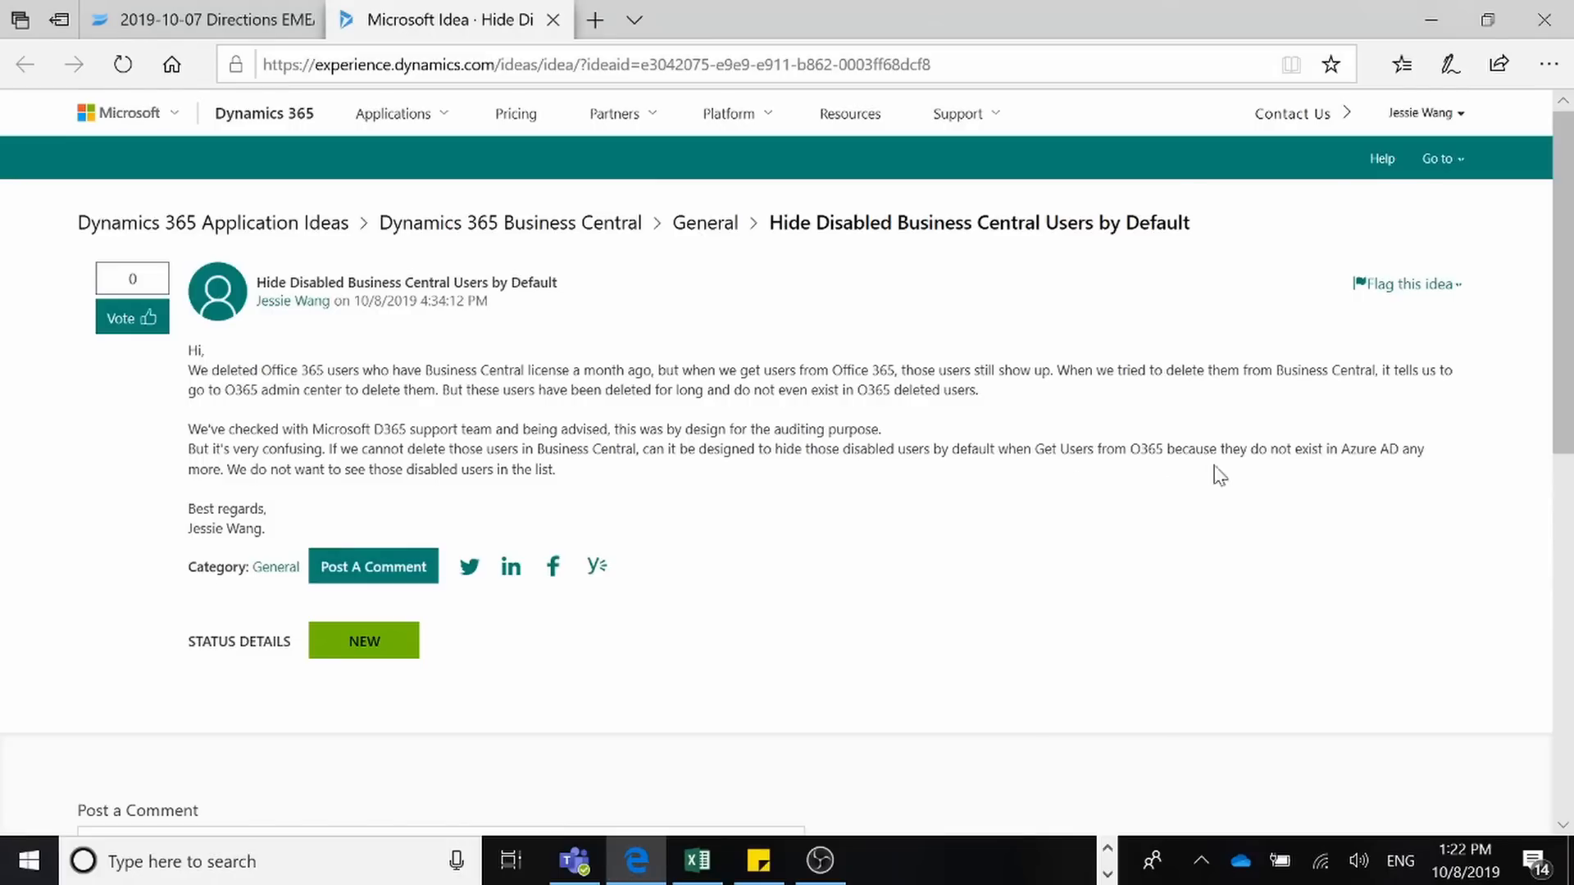
# Step: Minimize the idea and categories windows and switch back to Business Central's Help and Support page
pyautogui.click(1440, 20)
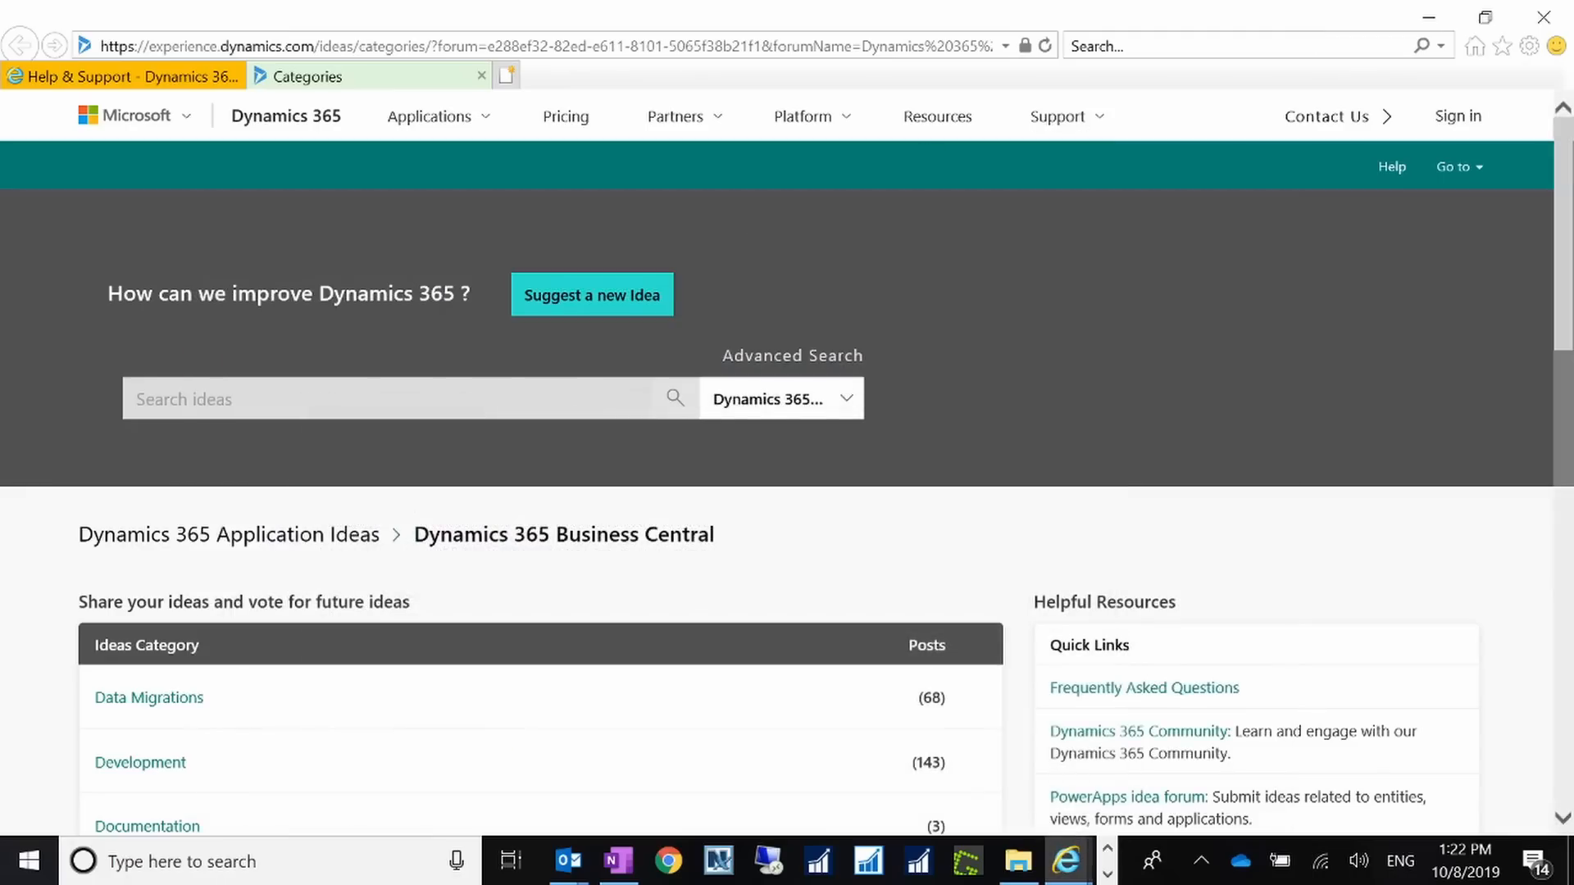
pyautogui.click(1427, 18)
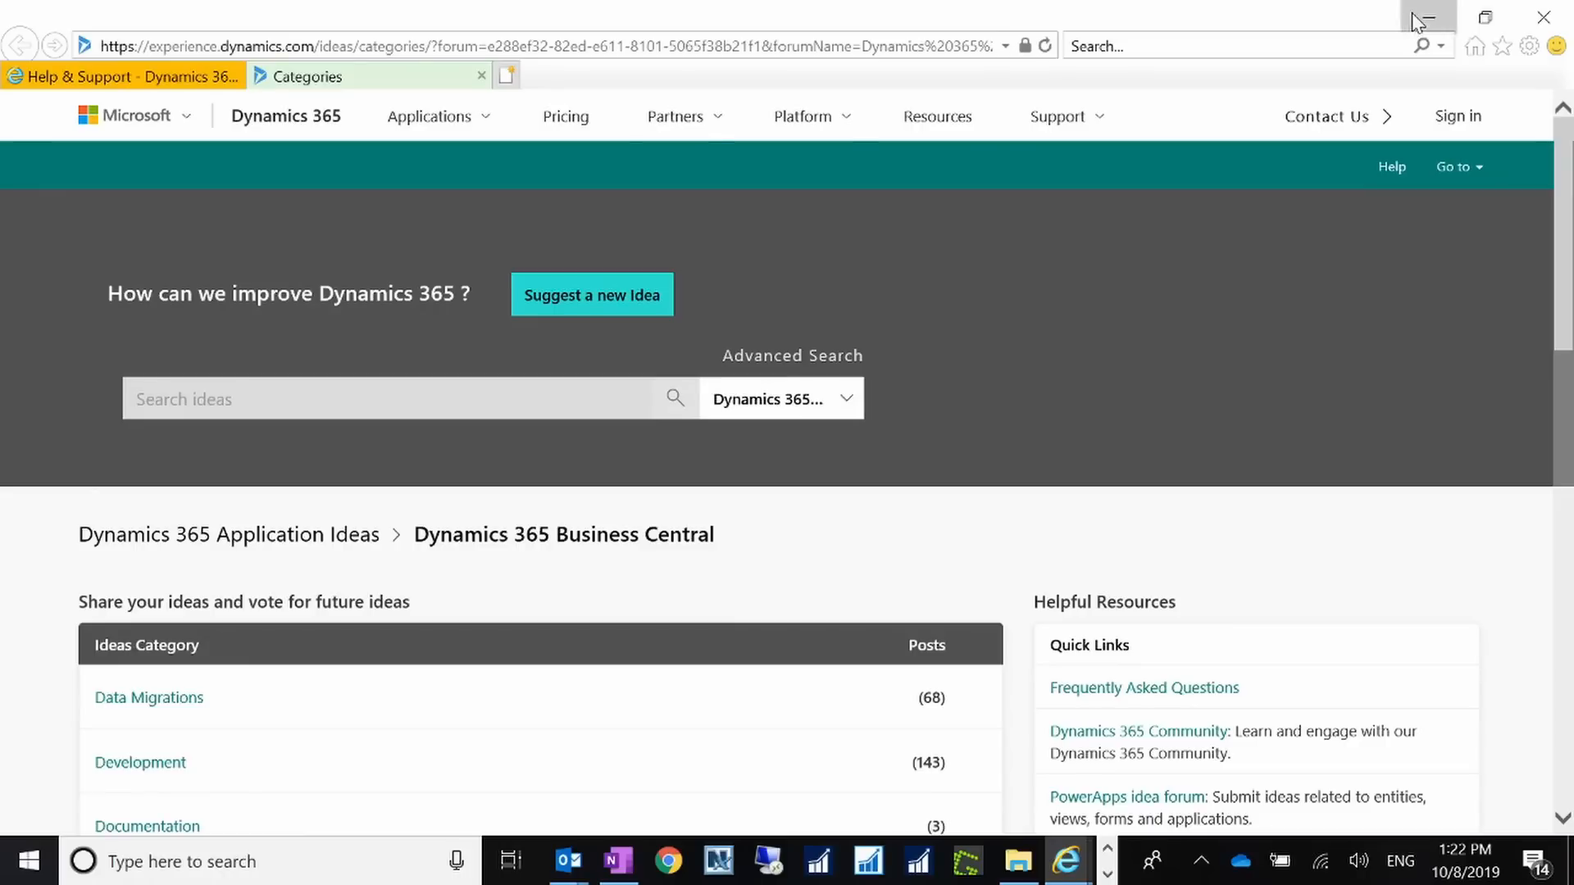
pyautogui.click(1107, 847)
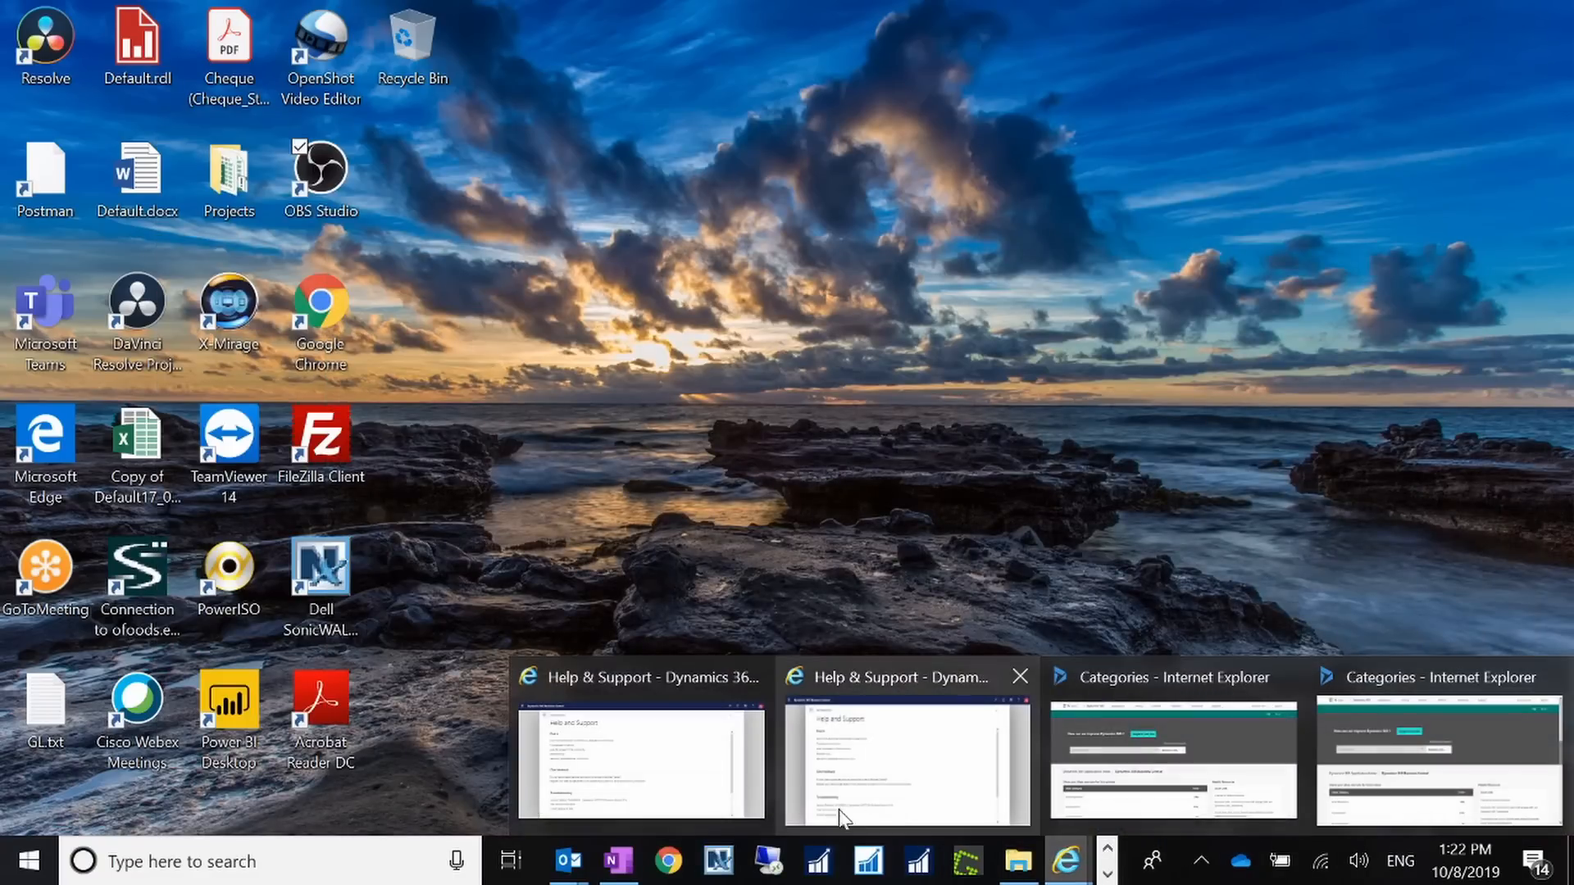
pyautogui.click(636, 796)
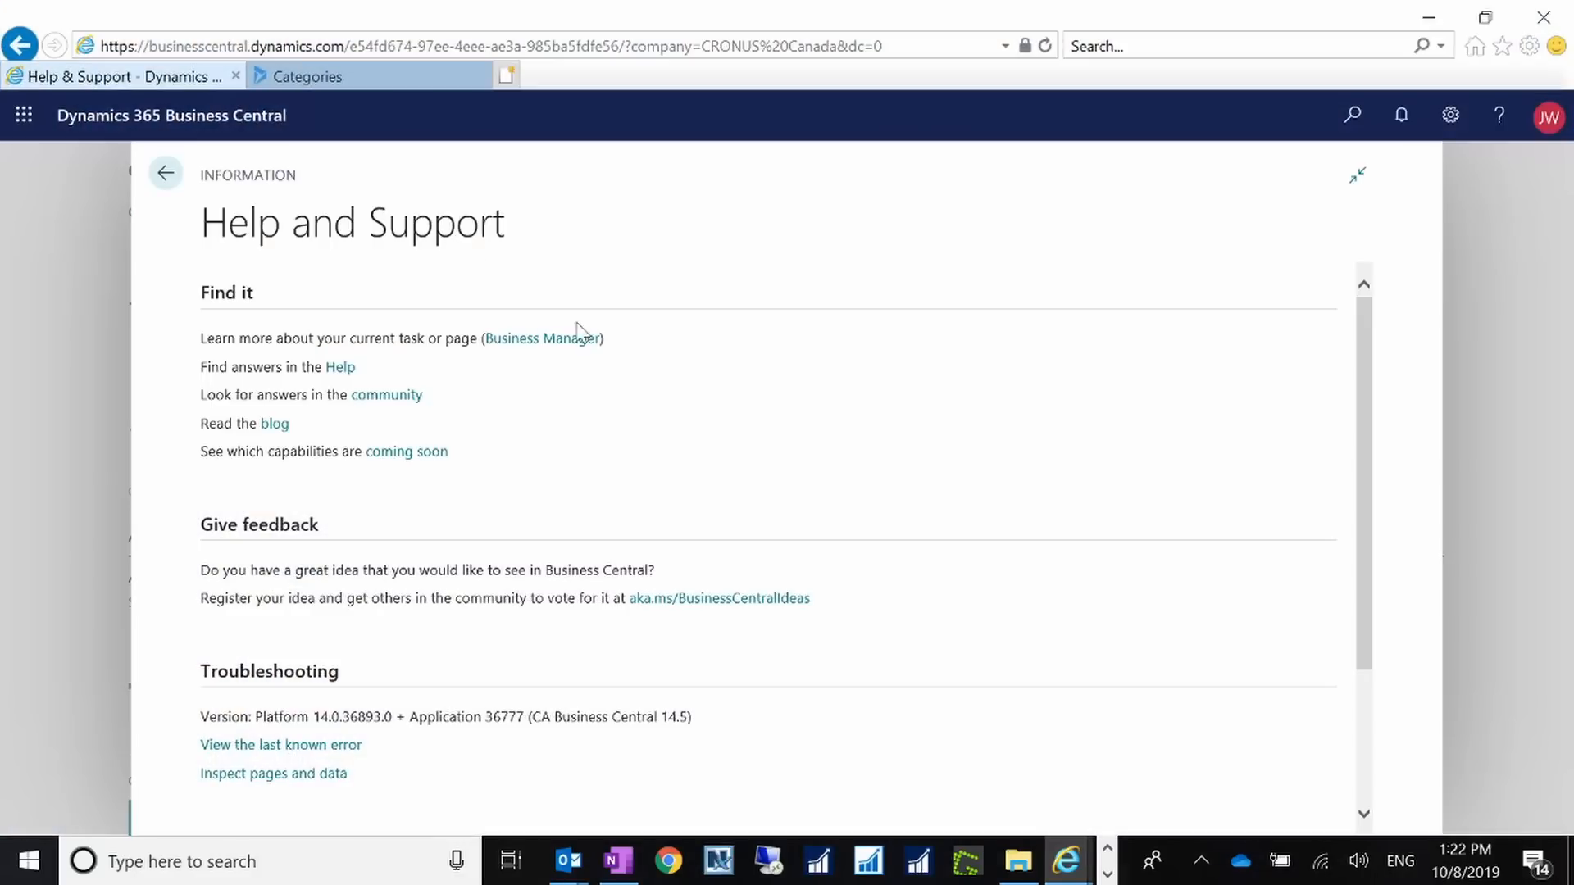
# Step: Return to the Business Central home page, search for "users" and open the Users list, dismissing the mail notification
pyautogui.click(20, 45)
pyautogui.click(1352, 117)
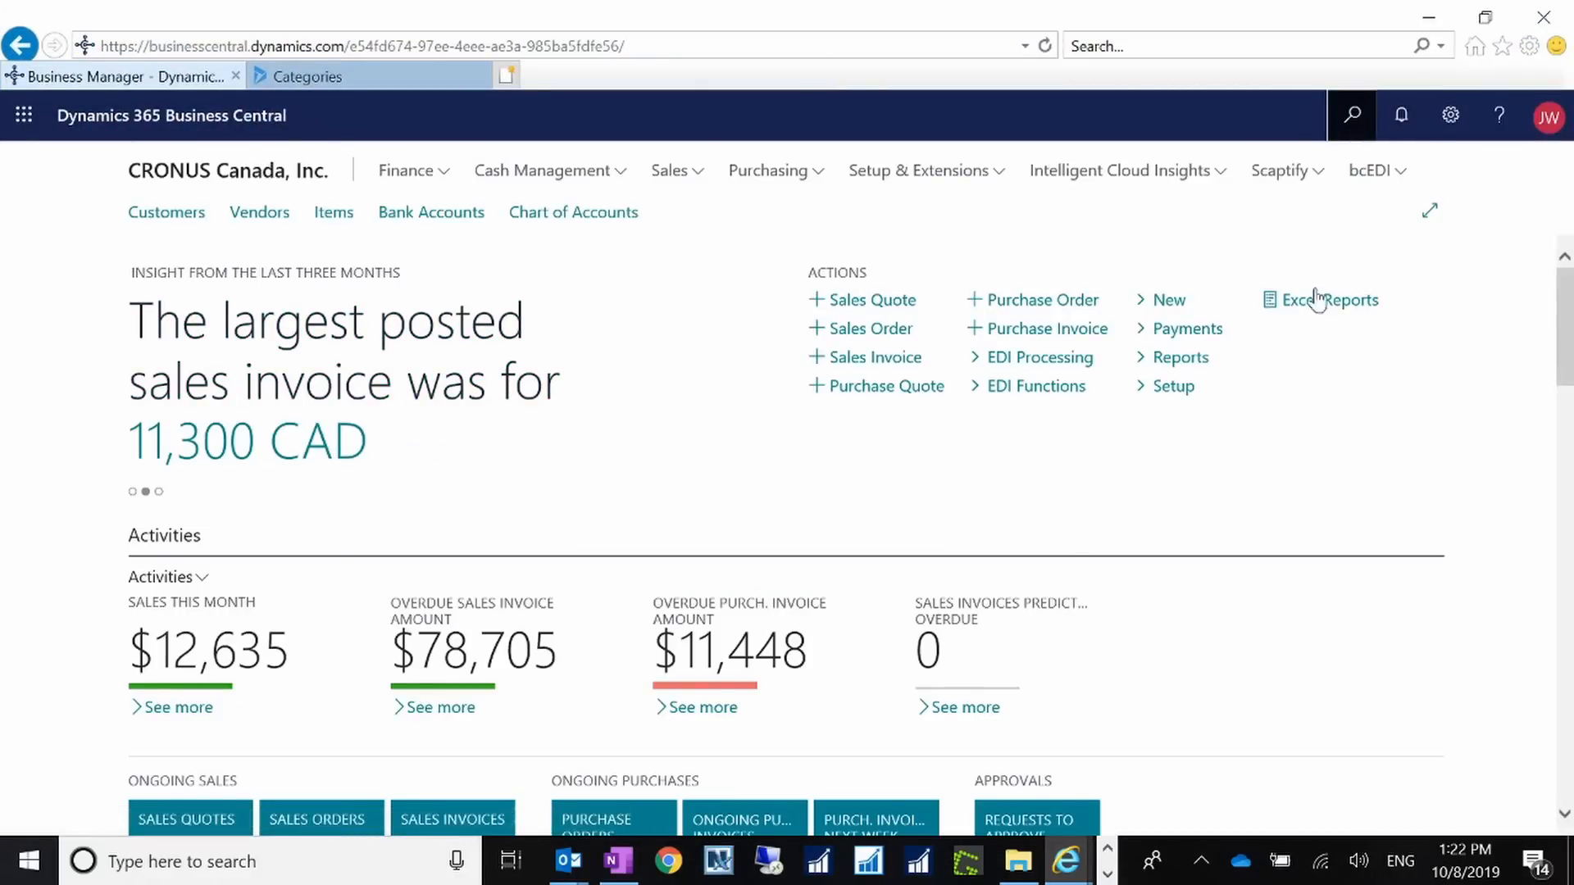
pyautogui.write('users')
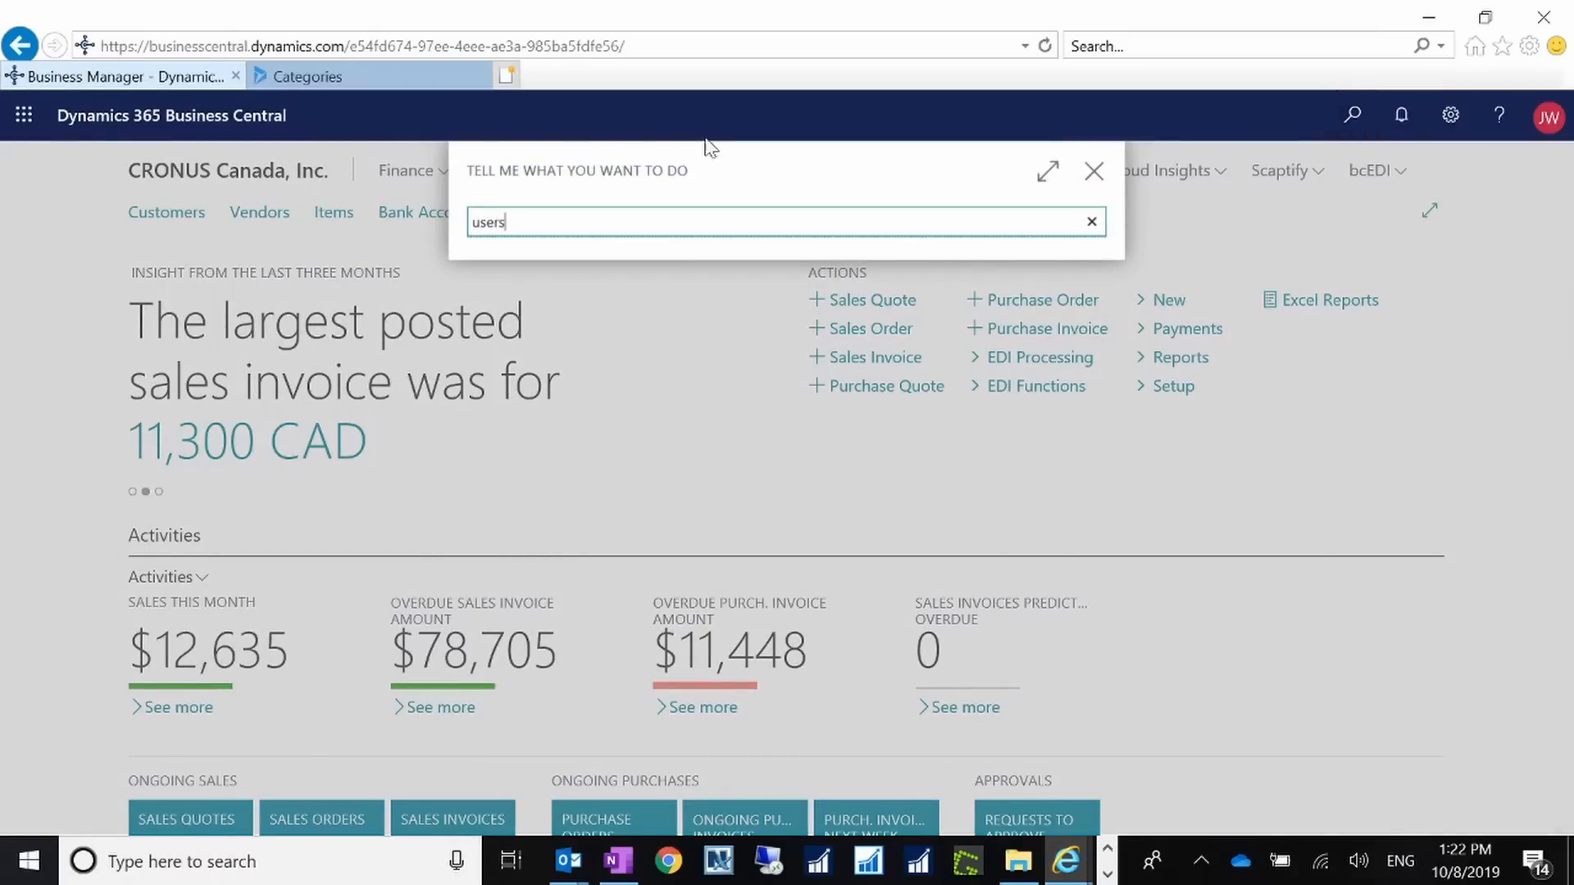
pyautogui.click(532, 316)
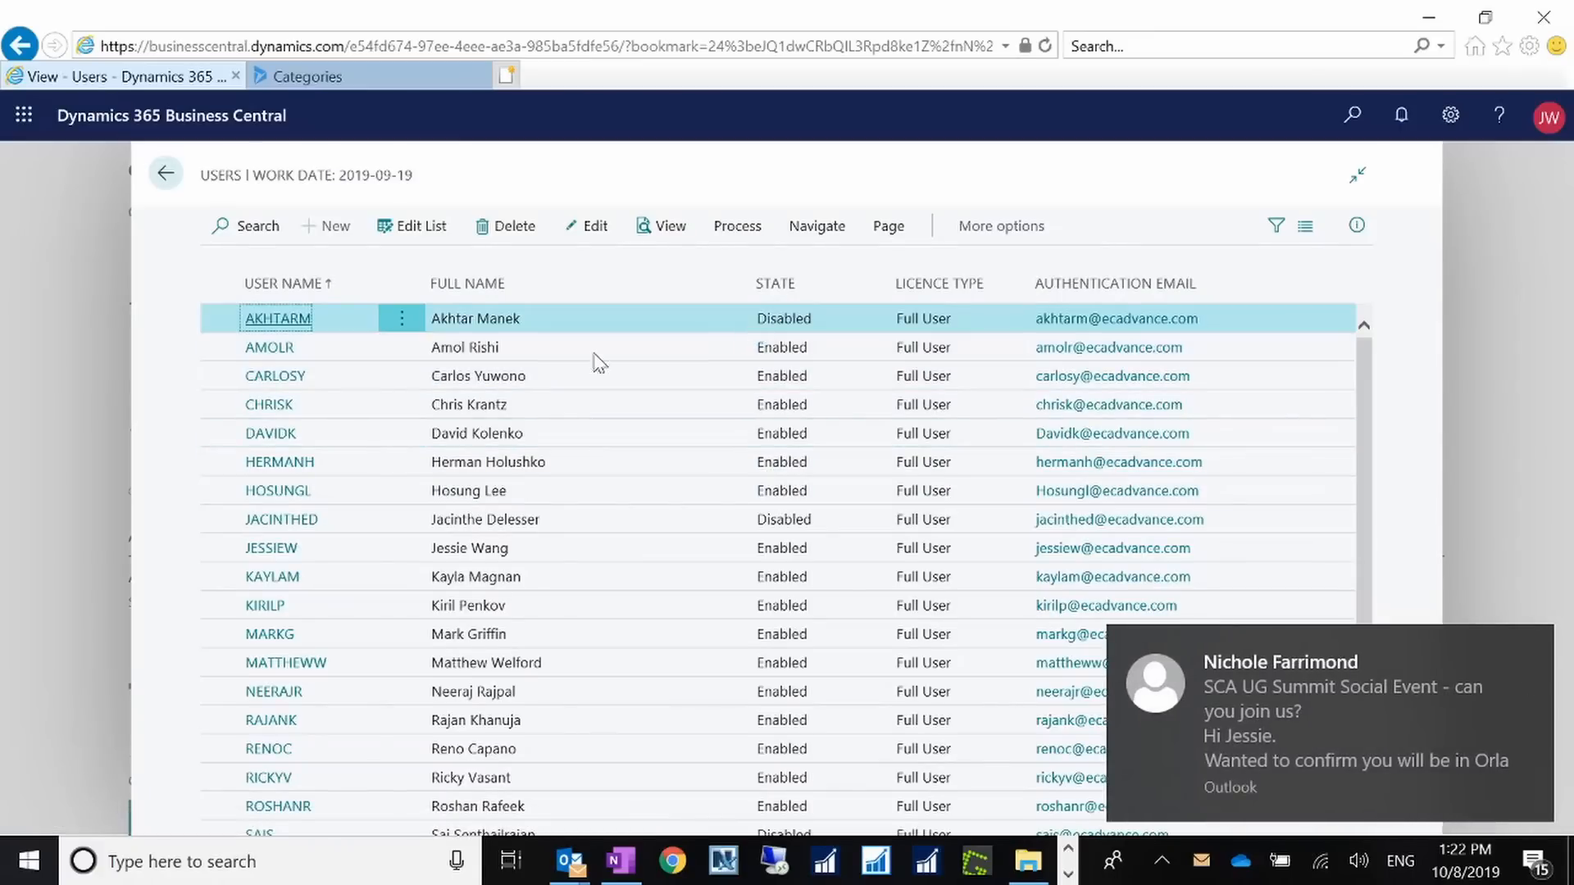
pyautogui.click(1530, 647)
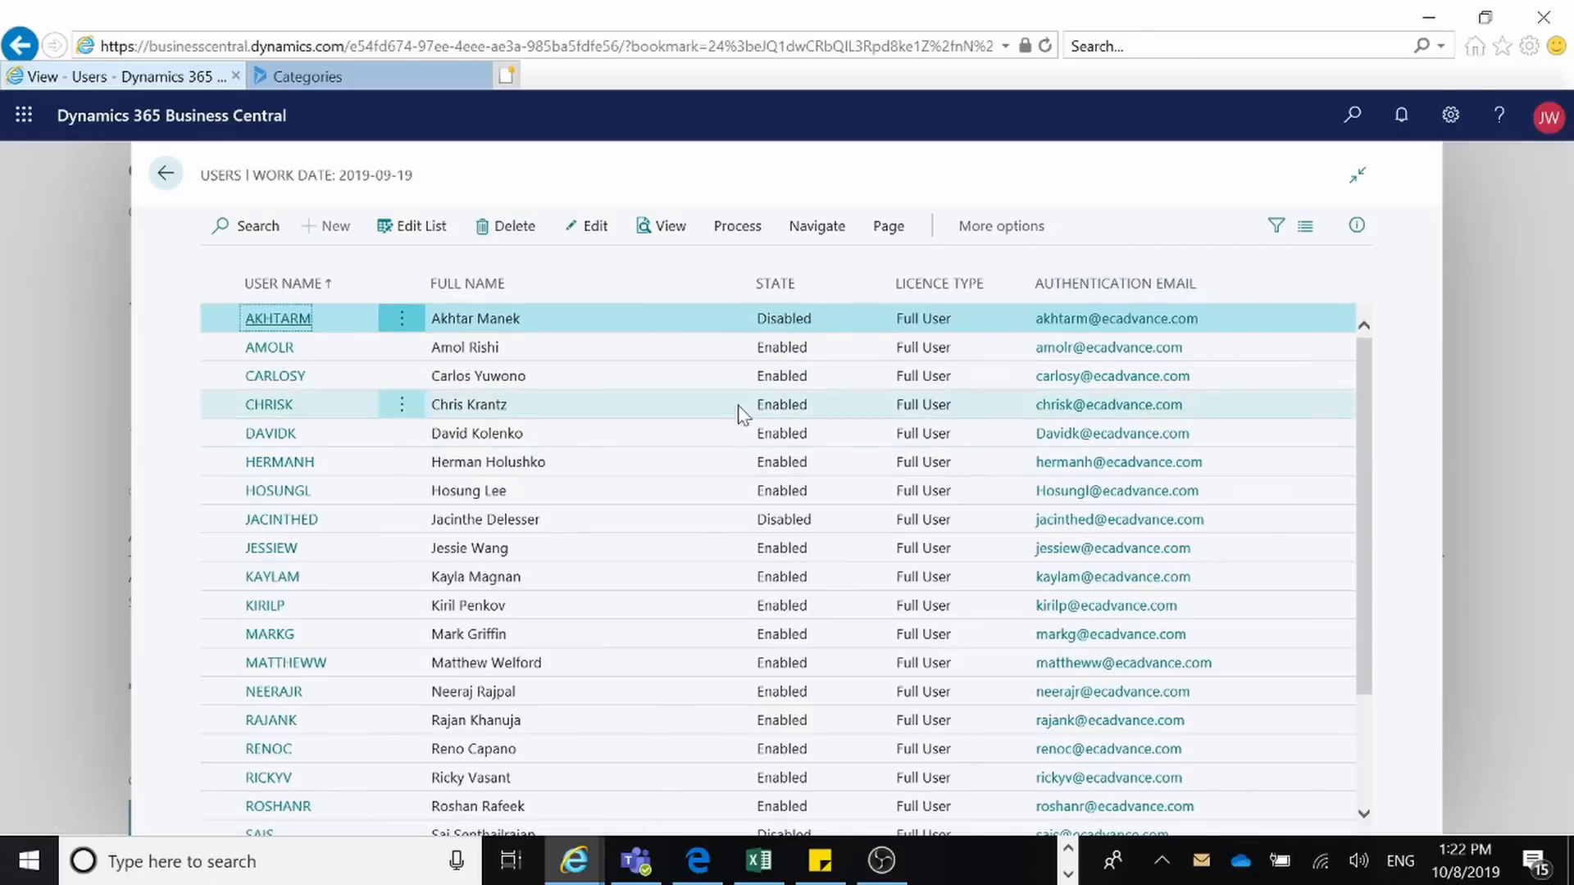
# Step: Review the processing actions of the Users list, including Get New Users from Office 365 and Invite External Accountant
pyautogui.click(737, 229)
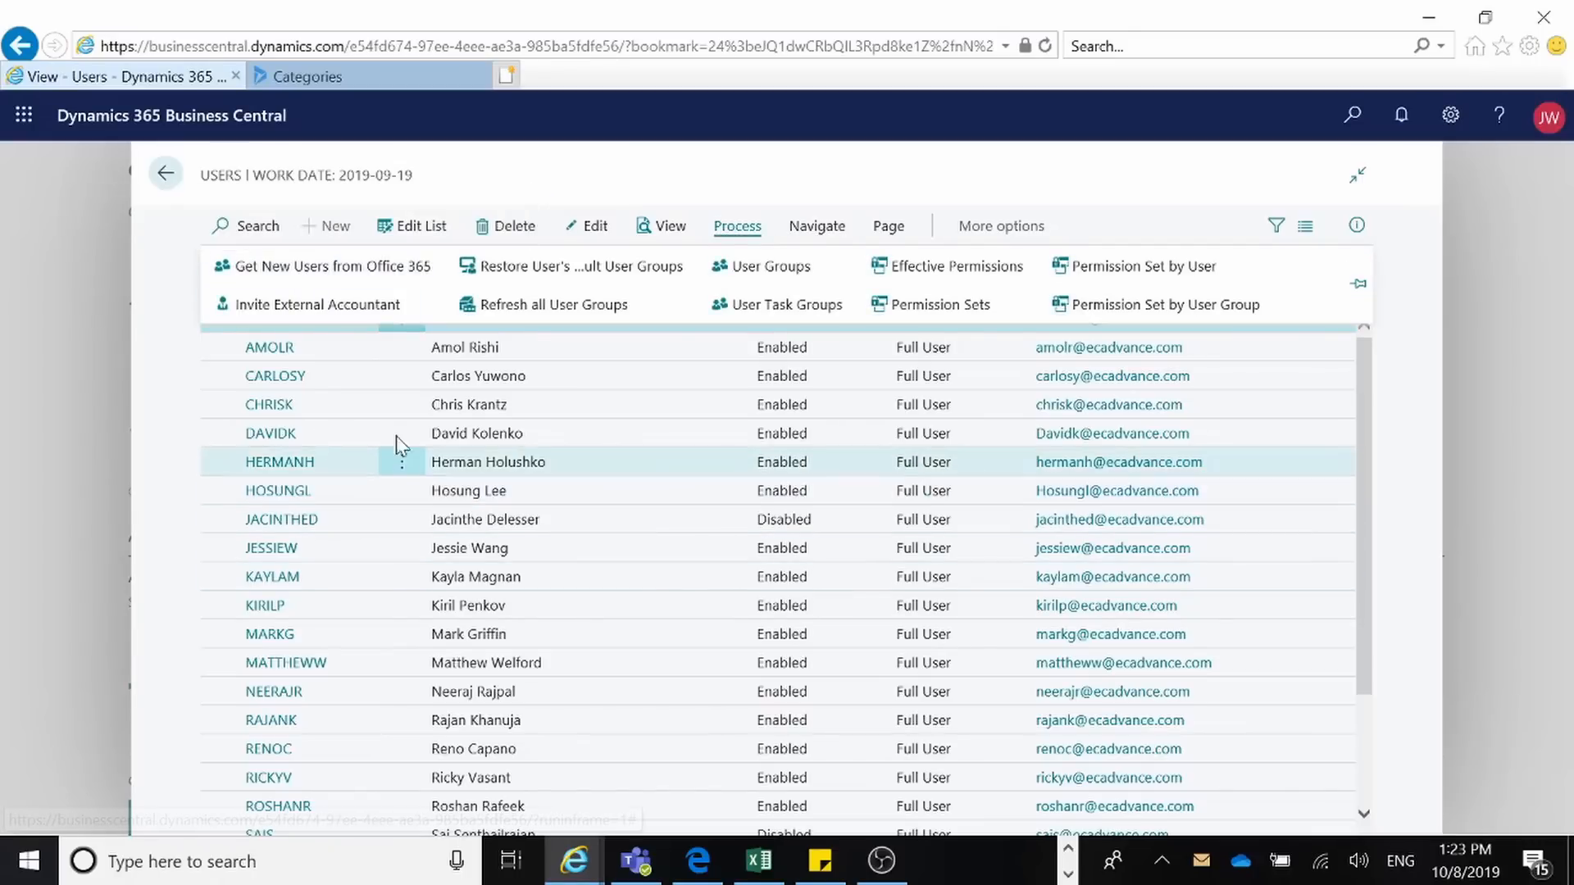
pyautogui.click(167, 439)
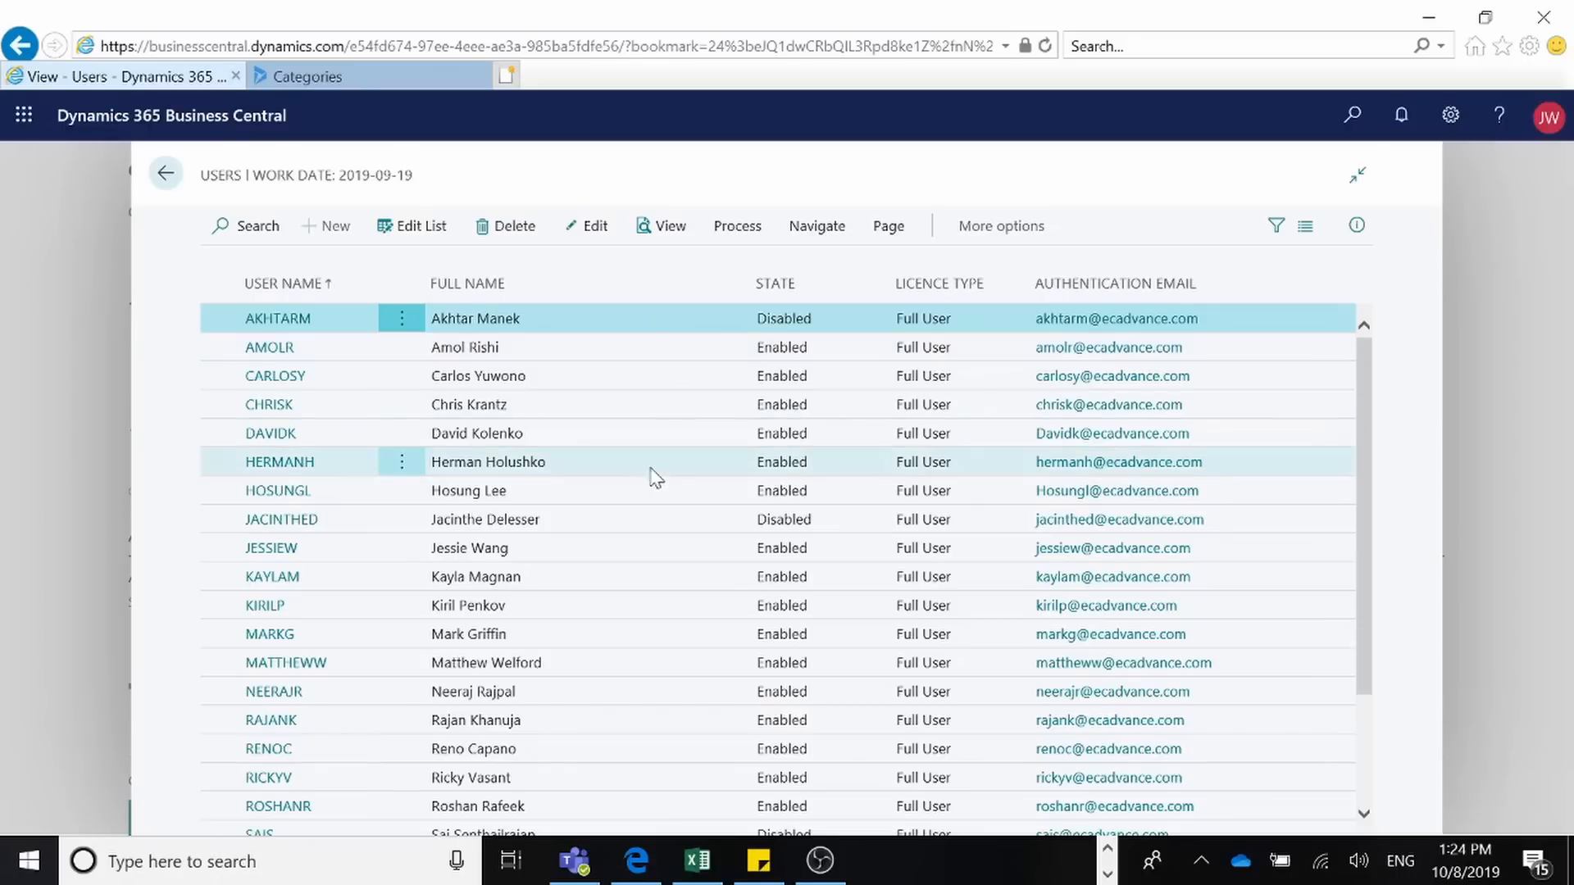
pyautogui.click(748, 230)
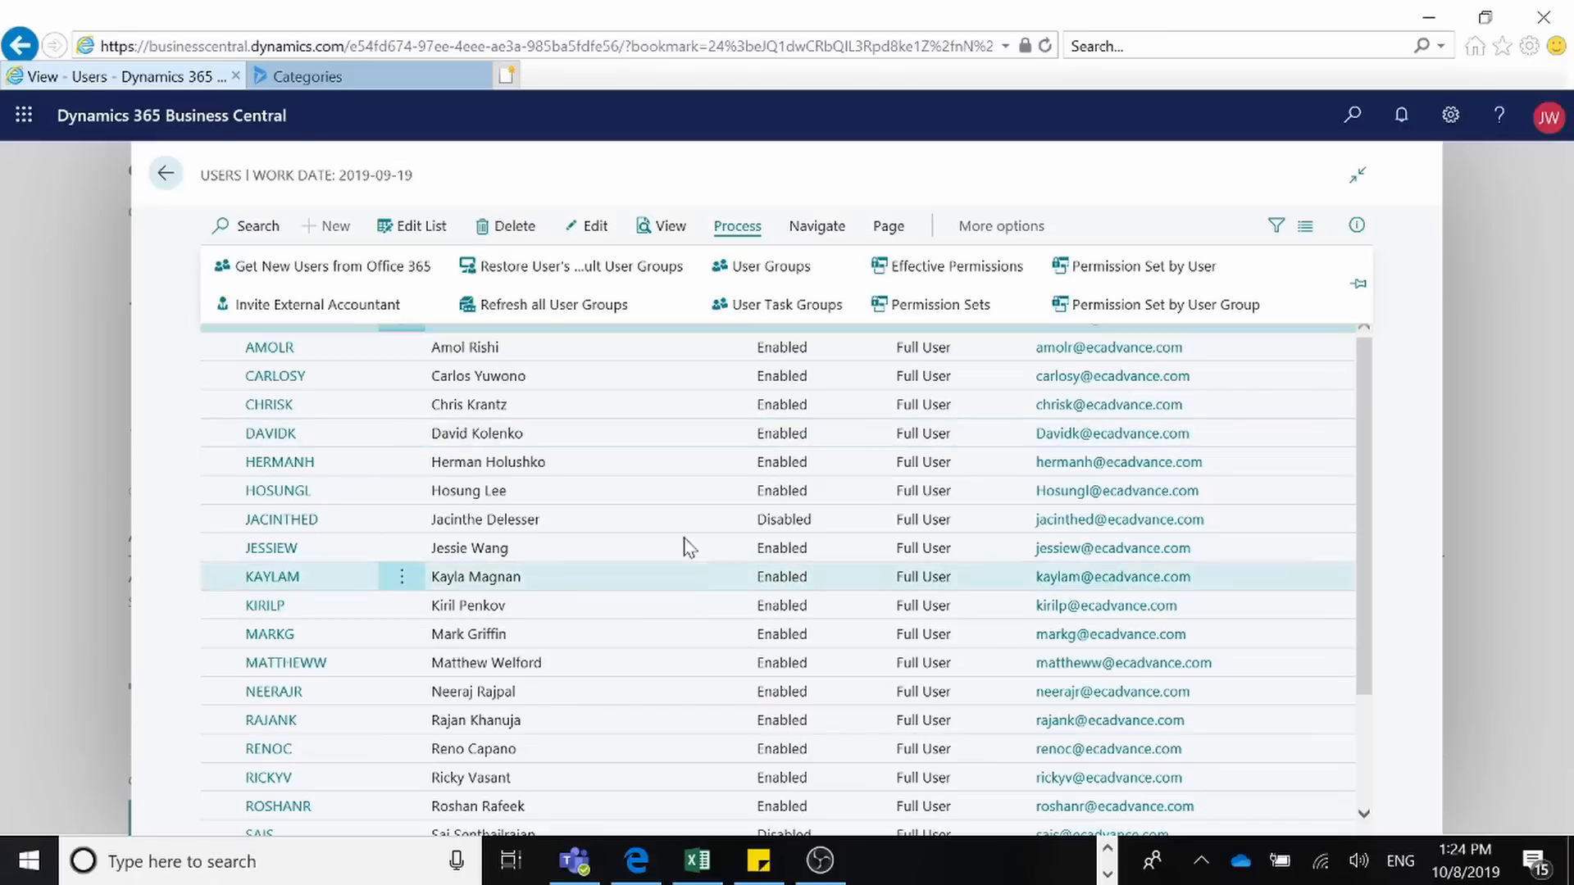
pyautogui.click(161, 552)
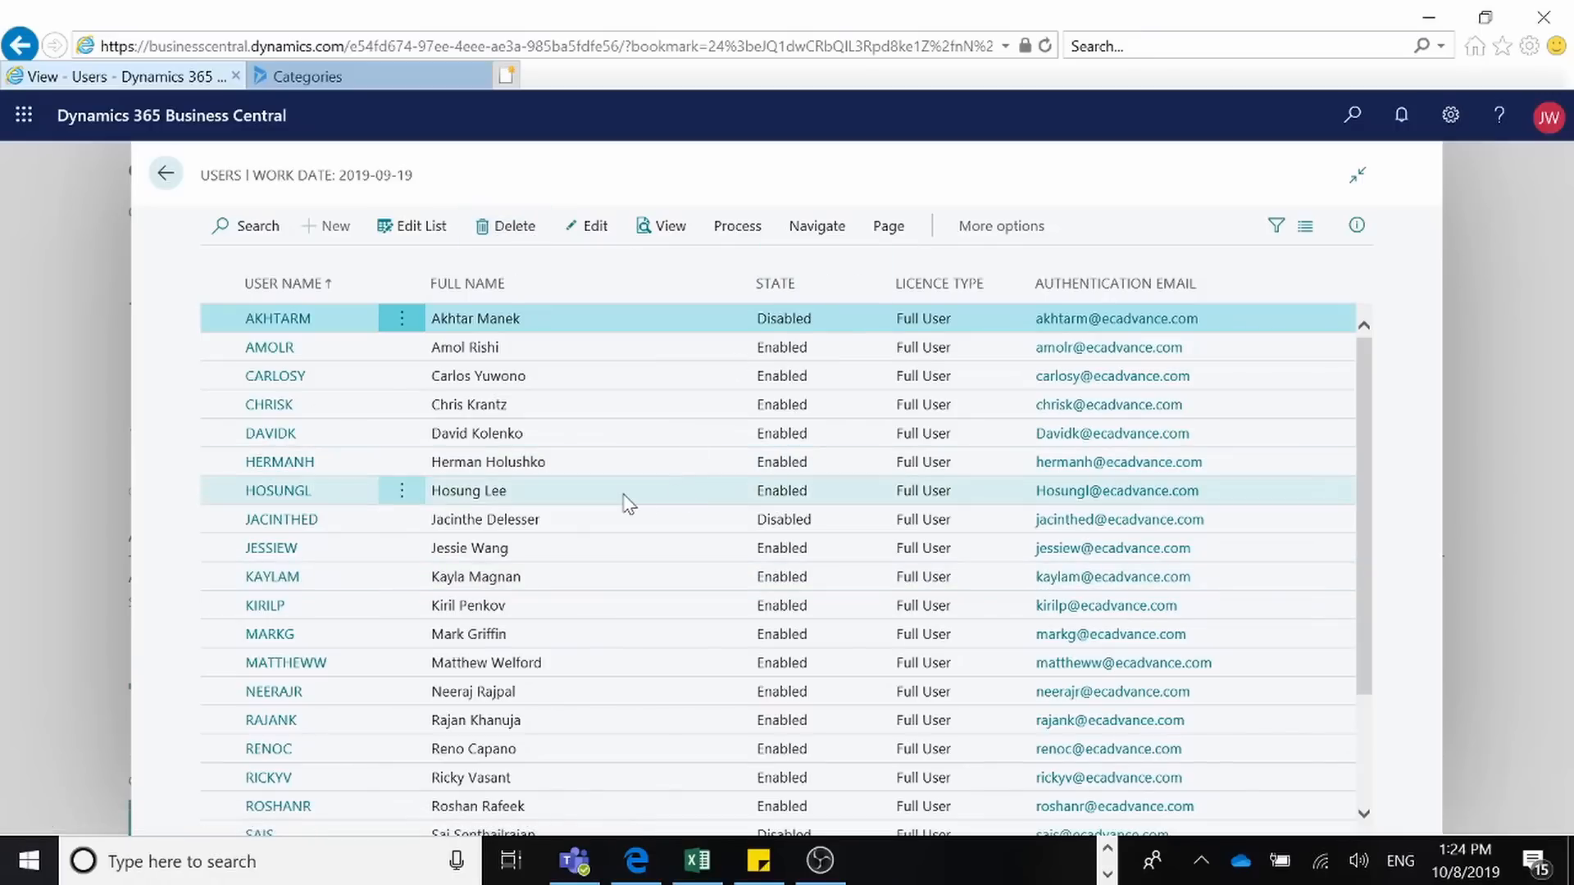
# Step: Reopen the Help and Support page from the Users list to show the feedback link
pyautogui.click(1490, 117)
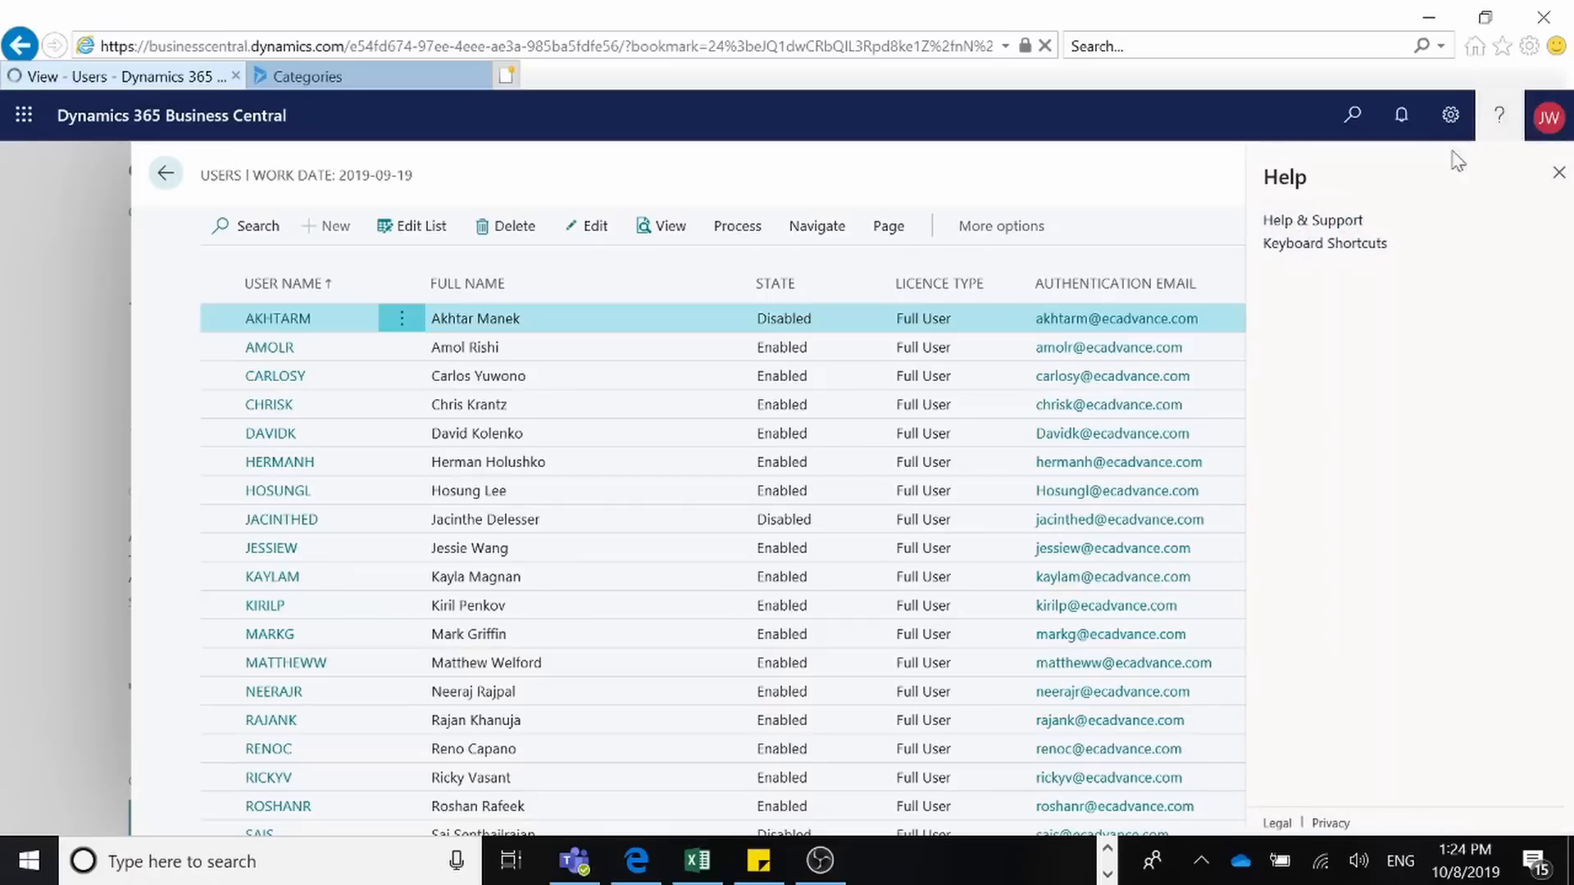
pyautogui.click(1292, 221)
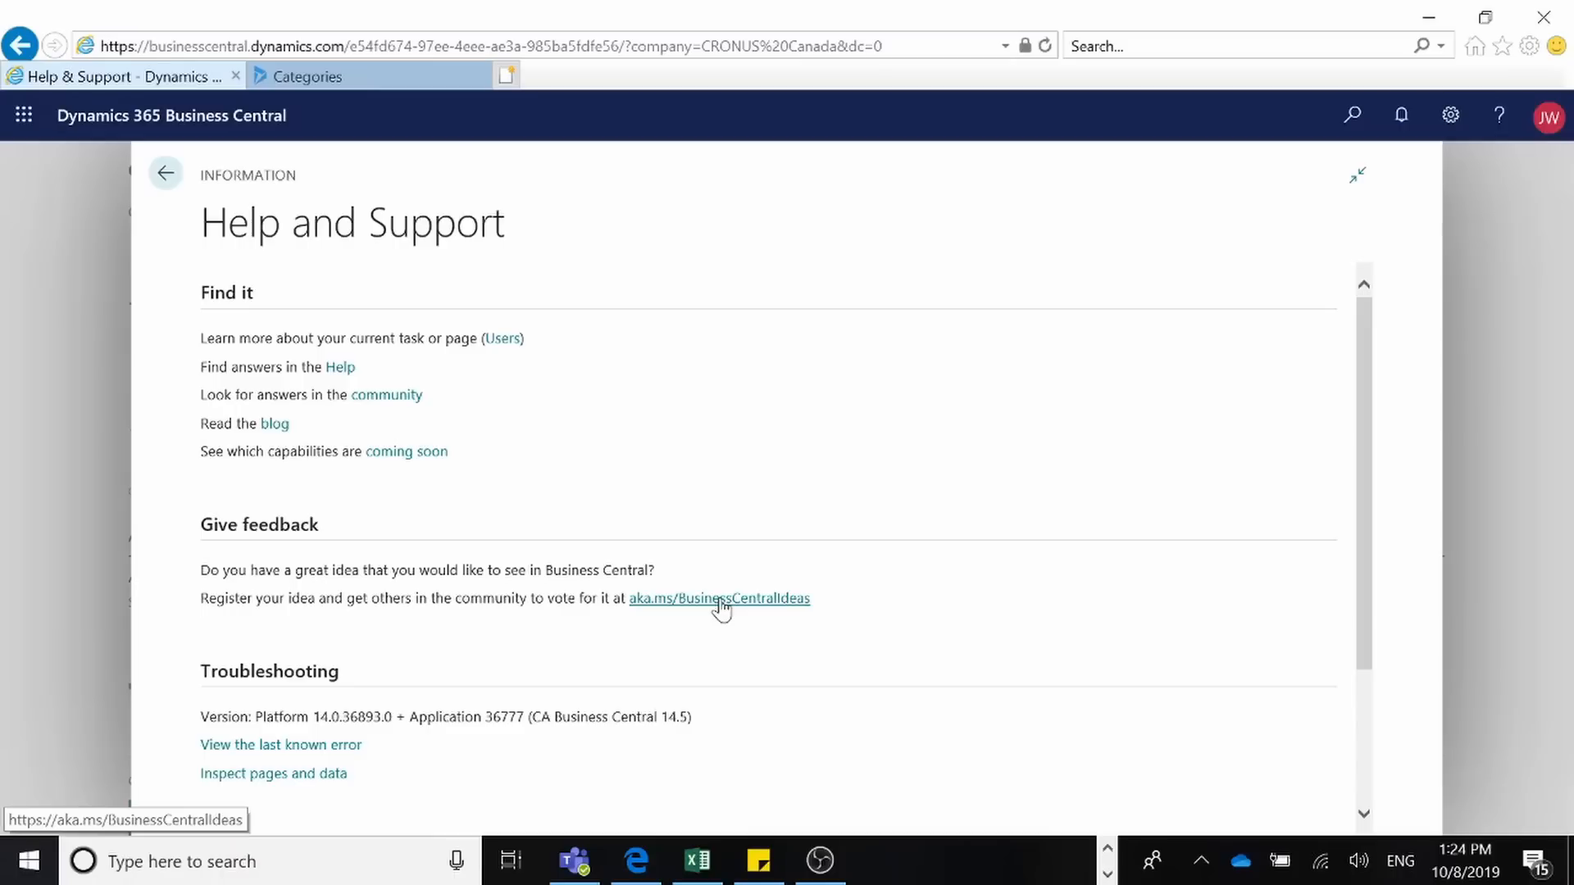
# Step: Open the Business Central ideas site from the feedback link and briefly check the "Hide Disabled Business Central Users by Default" idea in Edge
pyautogui.click(721, 603)
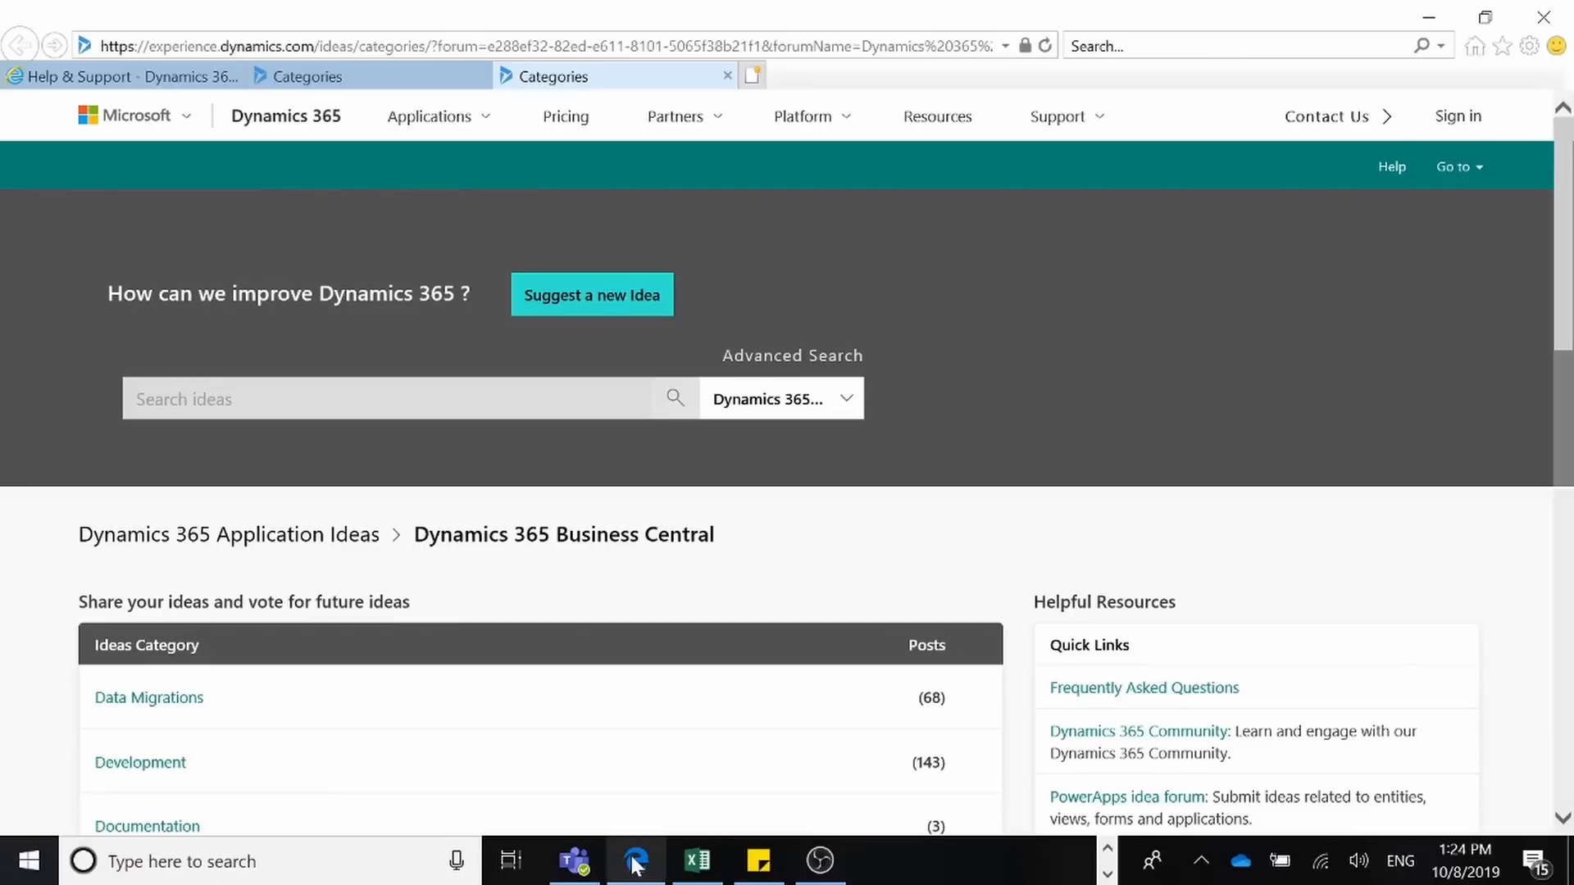
pyautogui.click(637, 860)
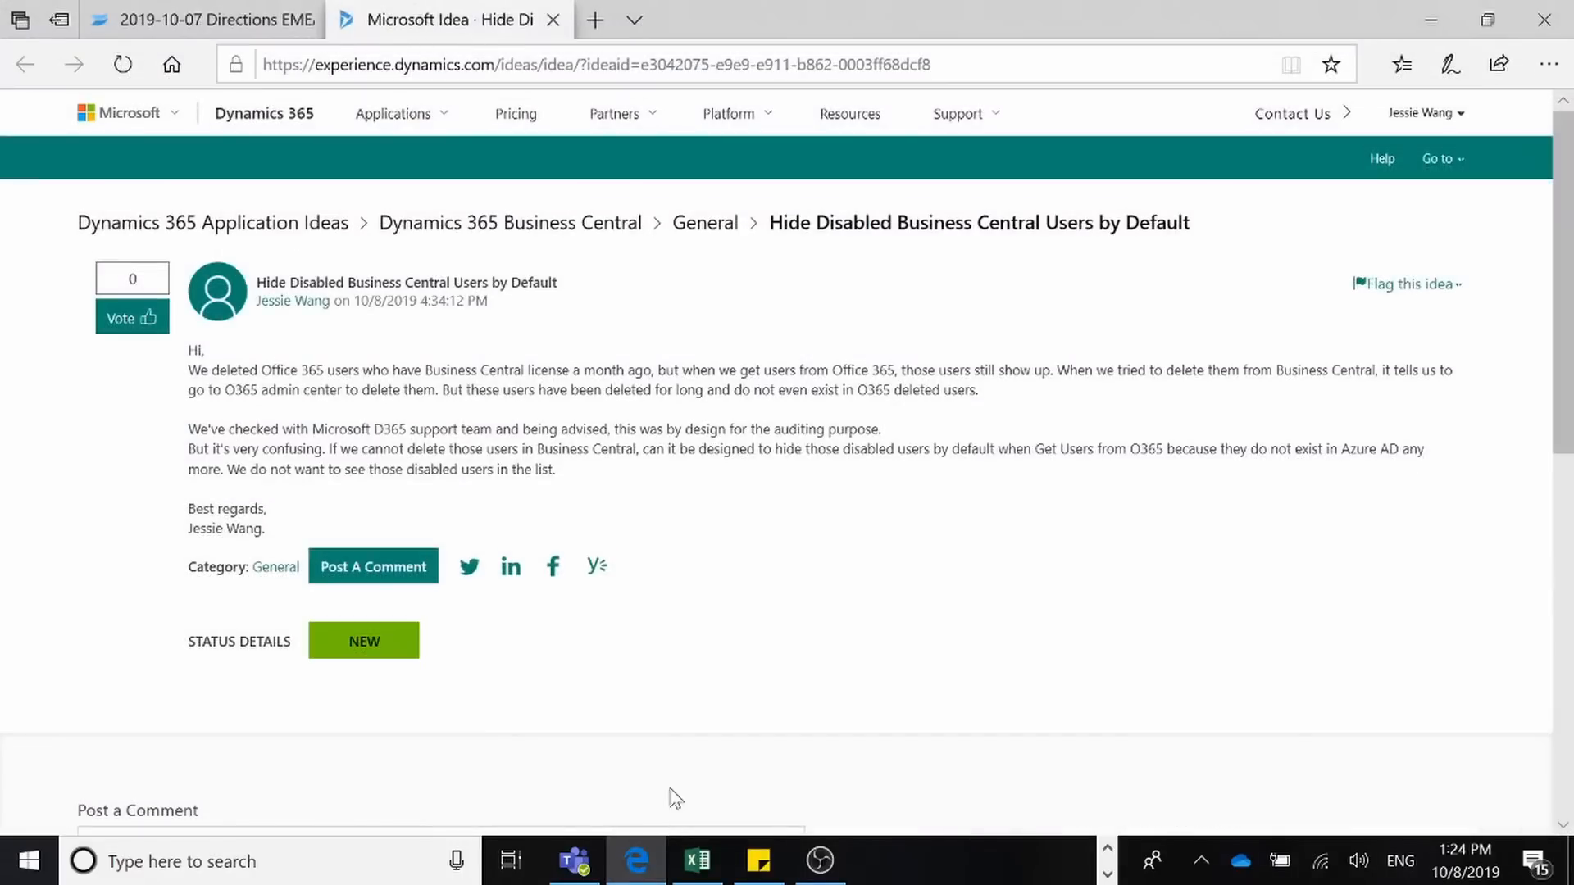
pyautogui.click(1431, 19)
# Step: Open the Data Migrations ideas category and review the top idea, "Extension for Data Migration (Import from NAV)", including its votes, status and administrator reply
pyautogui.scroll(-5, 478, 700)
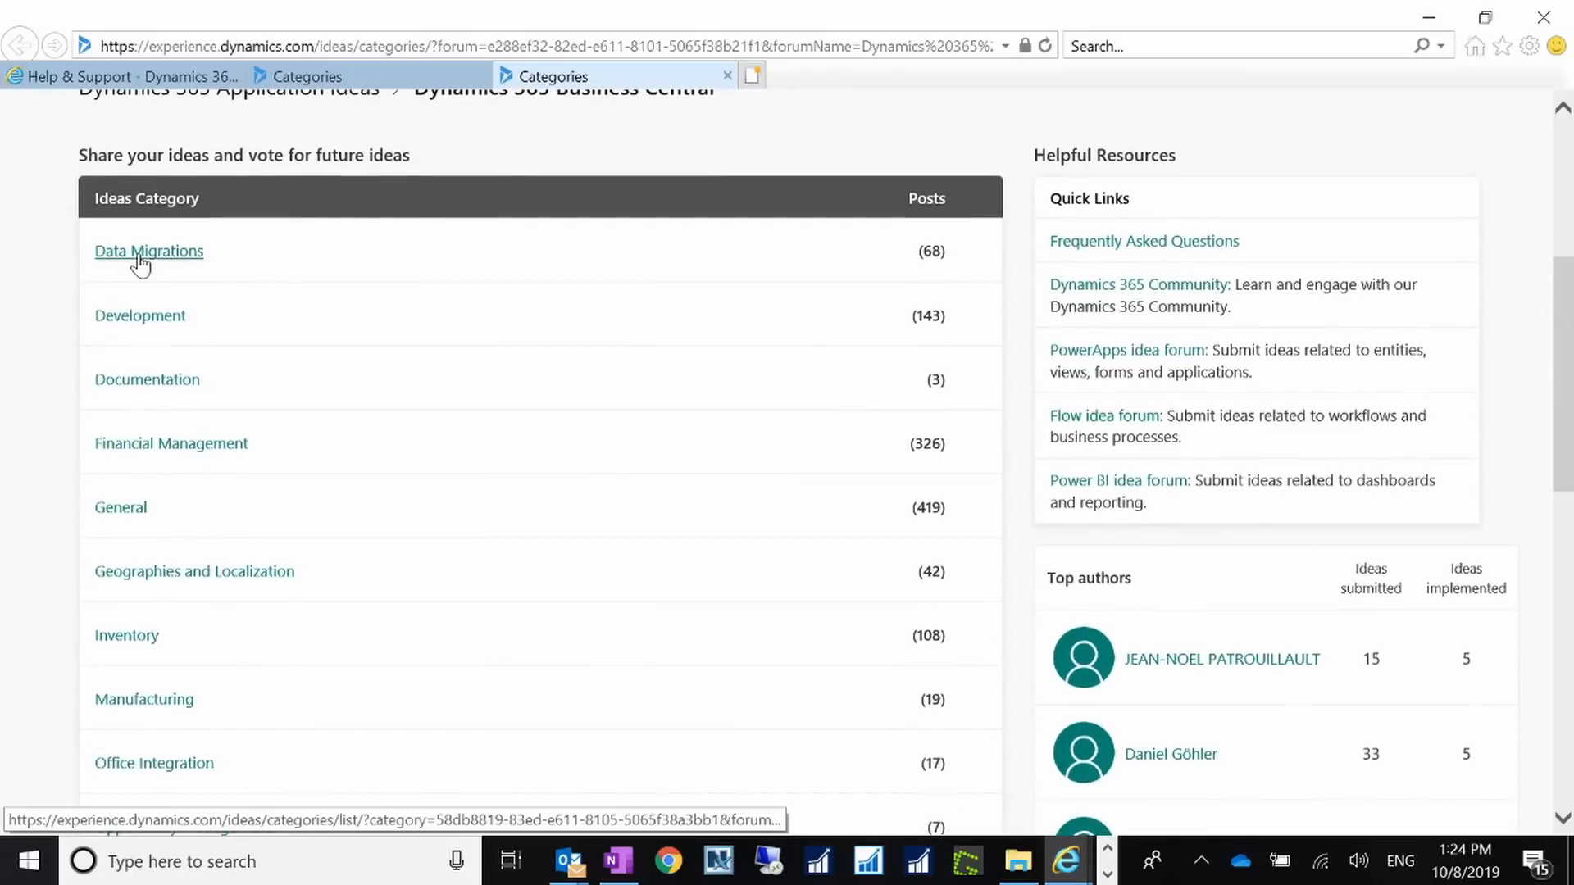
pyautogui.click(180, 254)
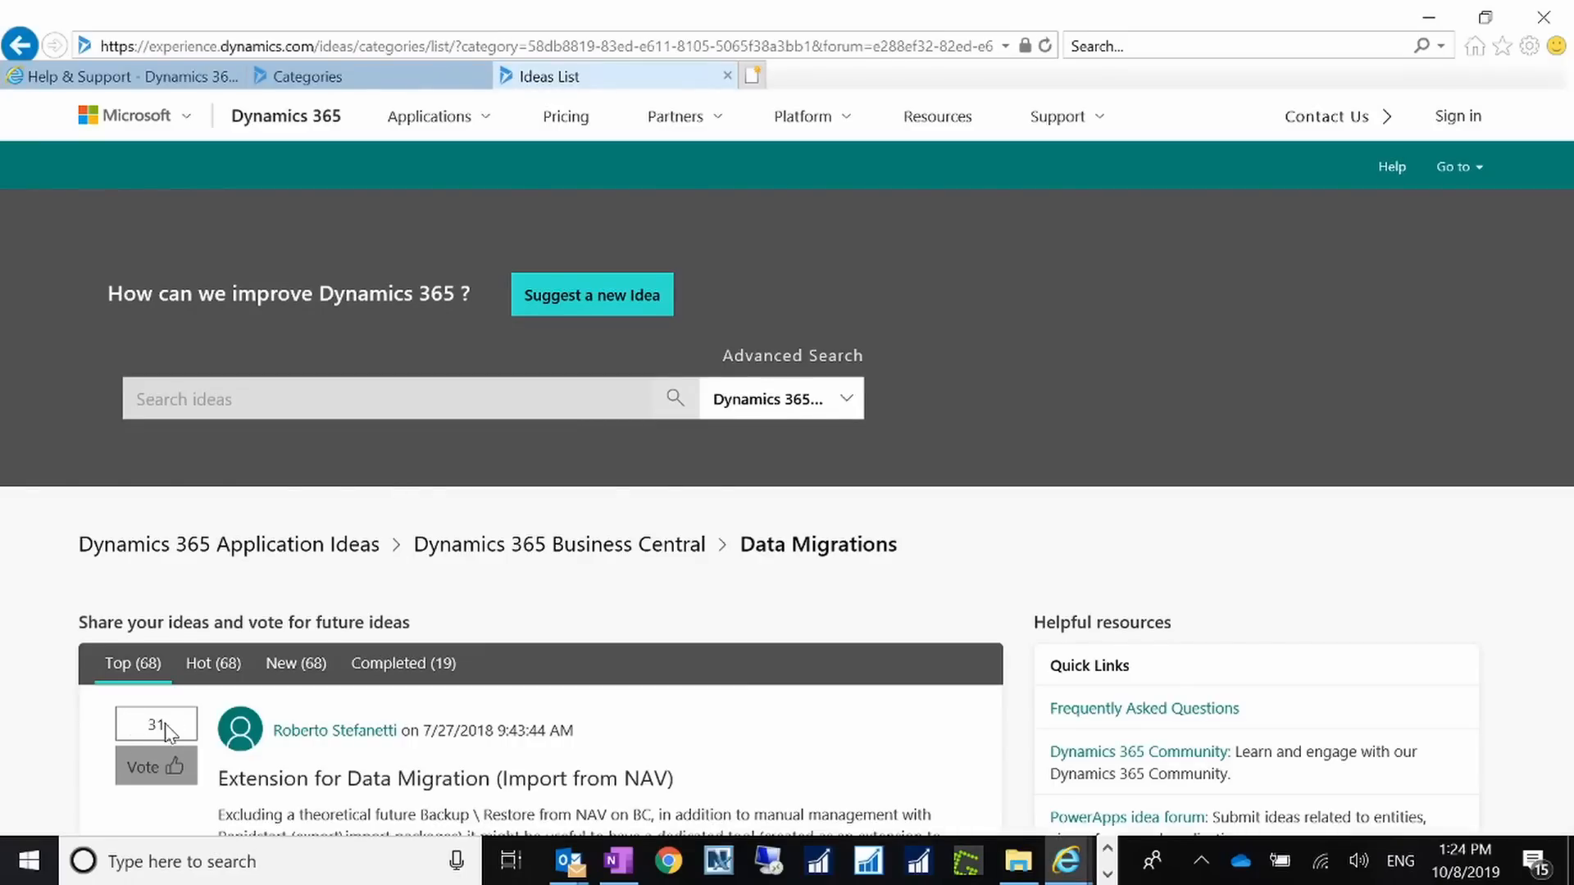
pyautogui.scroll(-4, 517, 562)
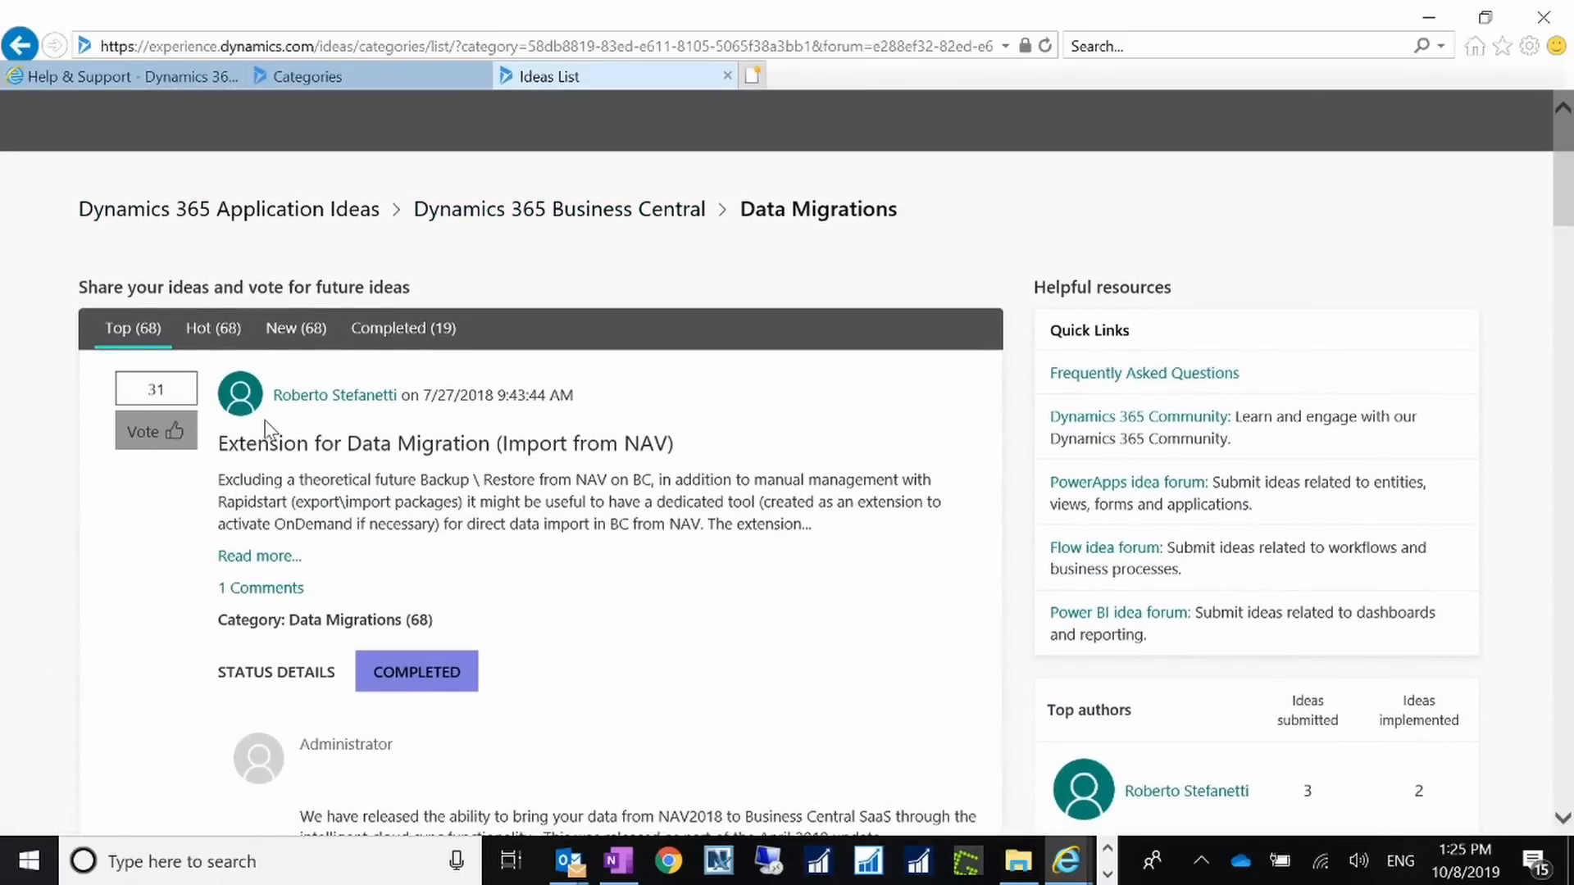
pyautogui.scroll(-5, 799, 324)
pyautogui.scroll(4, 686, 282)
pyautogui.scroll(-4, 685, 281)
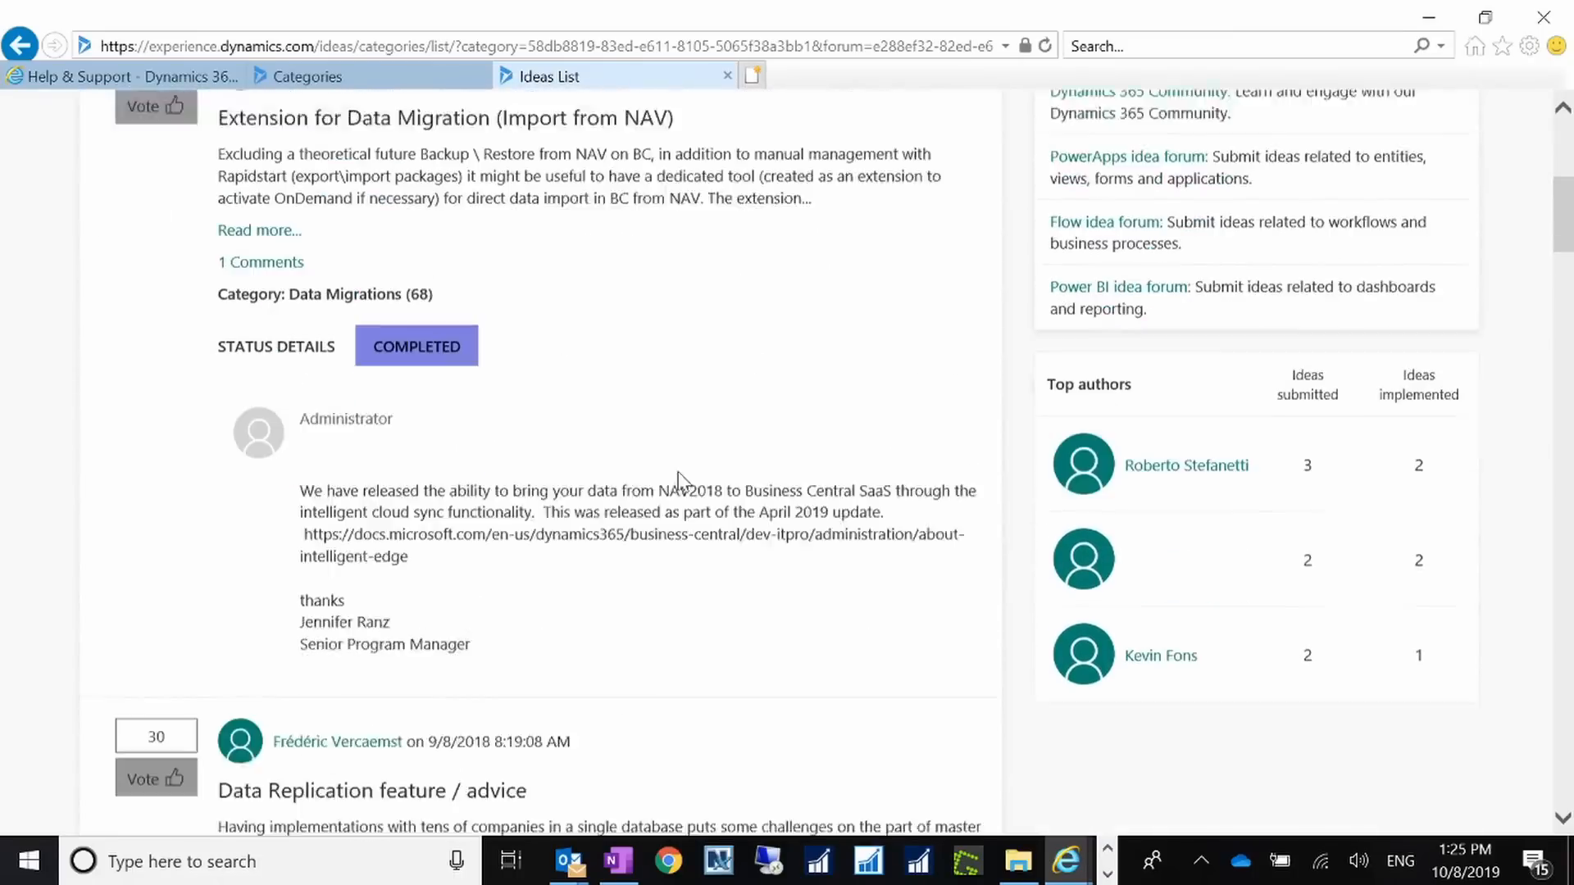
pyautogui.scroll(4, 198, 631)
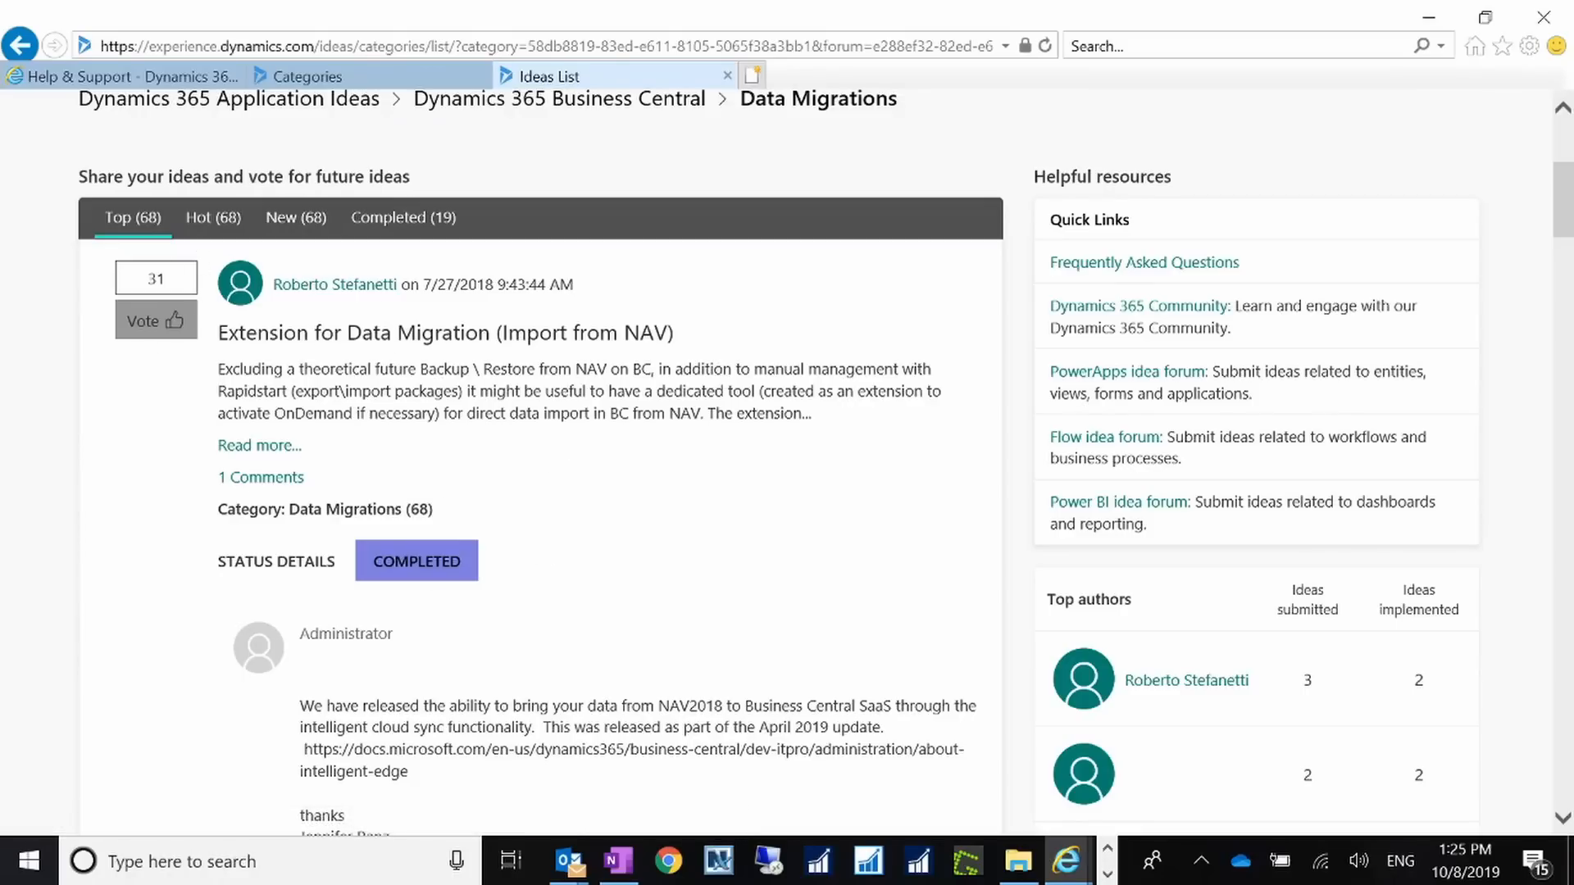
pyautogui.scroll(3, 667, 387)
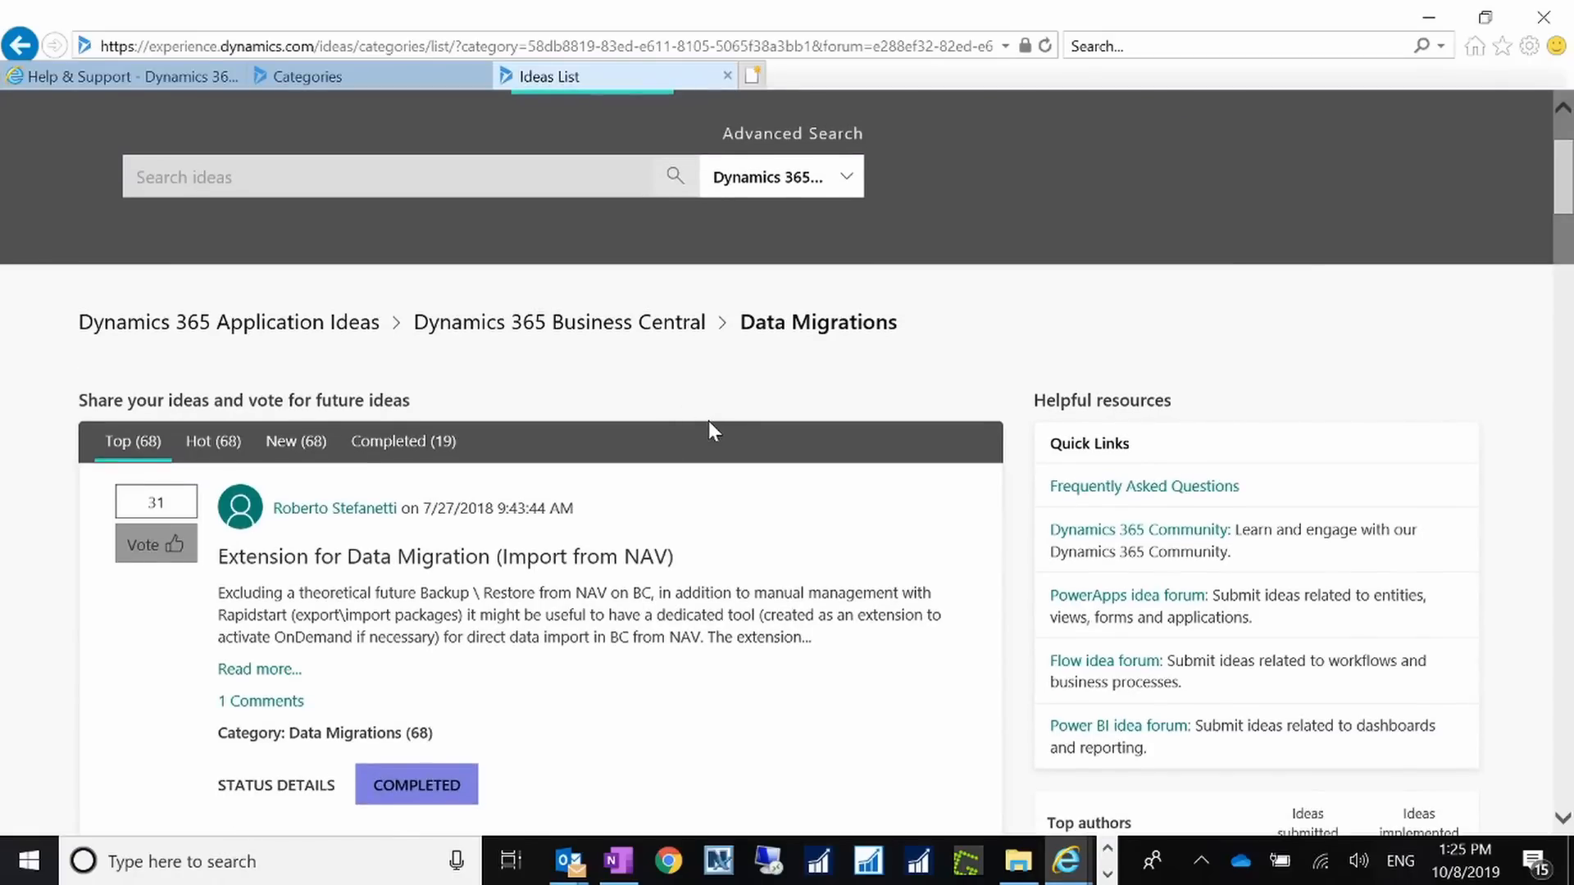